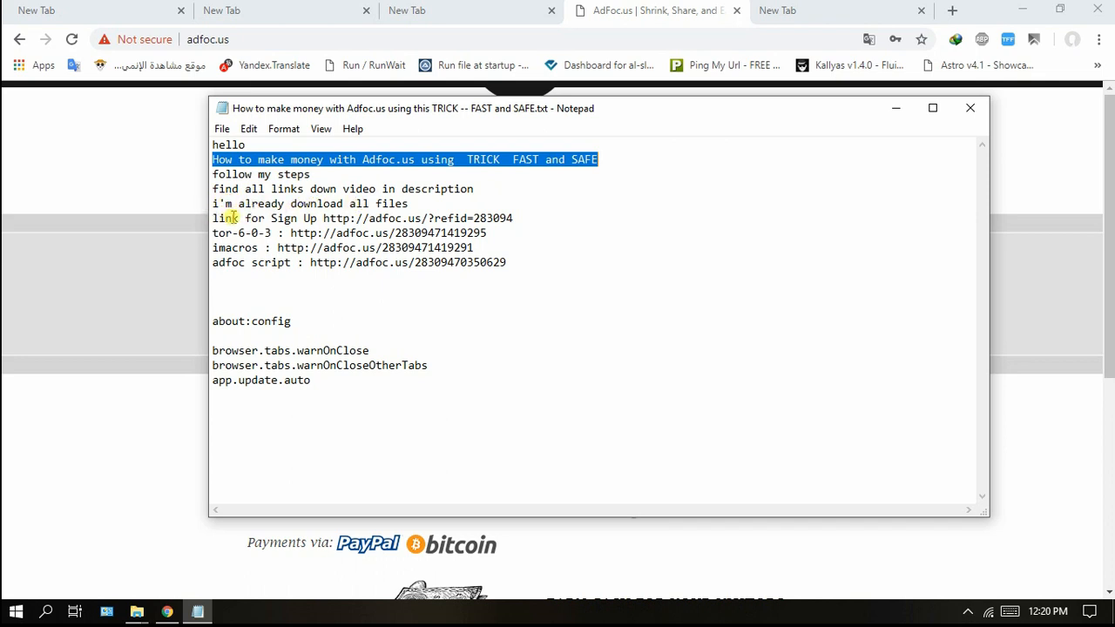
# Step: Copy the AdFoc.us sign-up link from the Notepad notes and open it in the browser's AdFoc.us tab
pyautogui.moveTo(323, 218); pyautogui.dragTo(521, 218)
pyautogui.hotkey('ctrl', 'c')
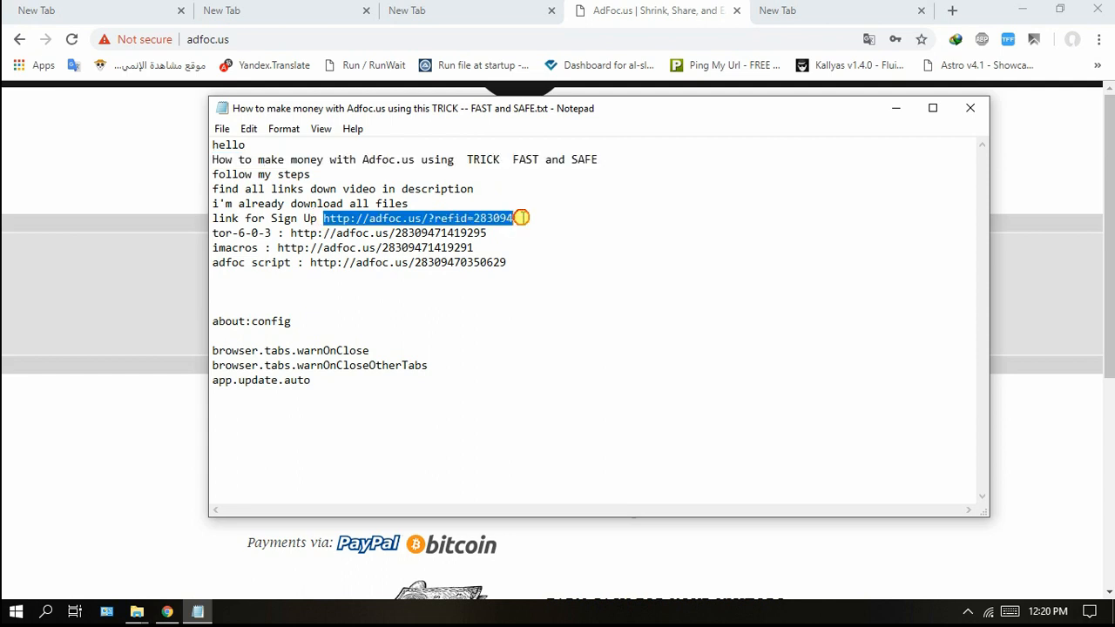
pyautogui.click(638, 9)
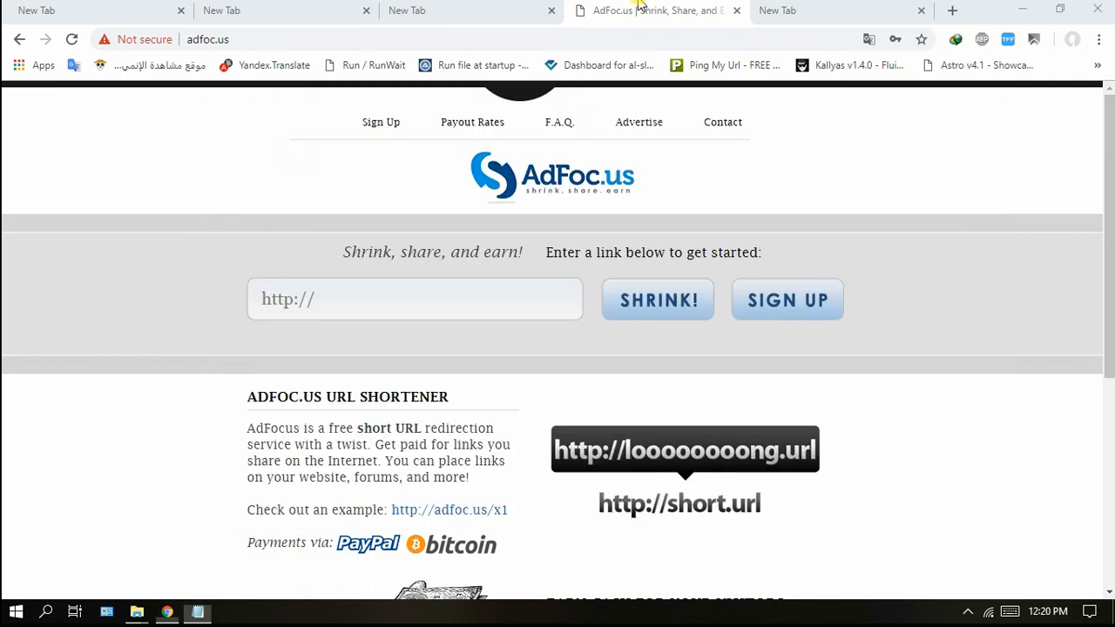
pyautogui.click(457, 43)
pyautogui.hotkey('ctrl', 'v')
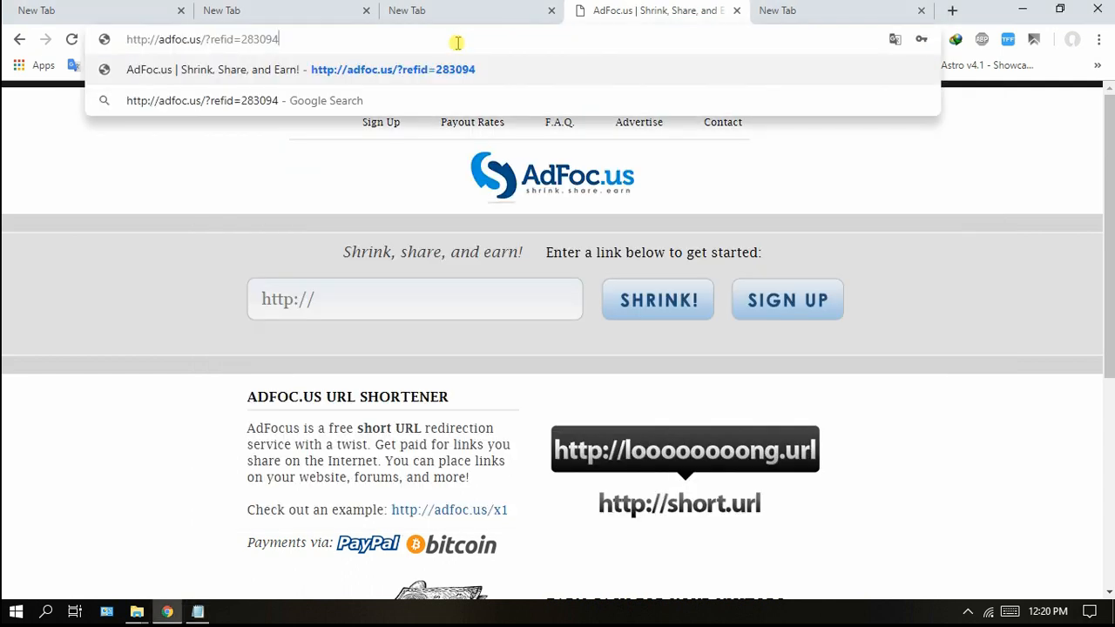
pyautogui.press('Return')
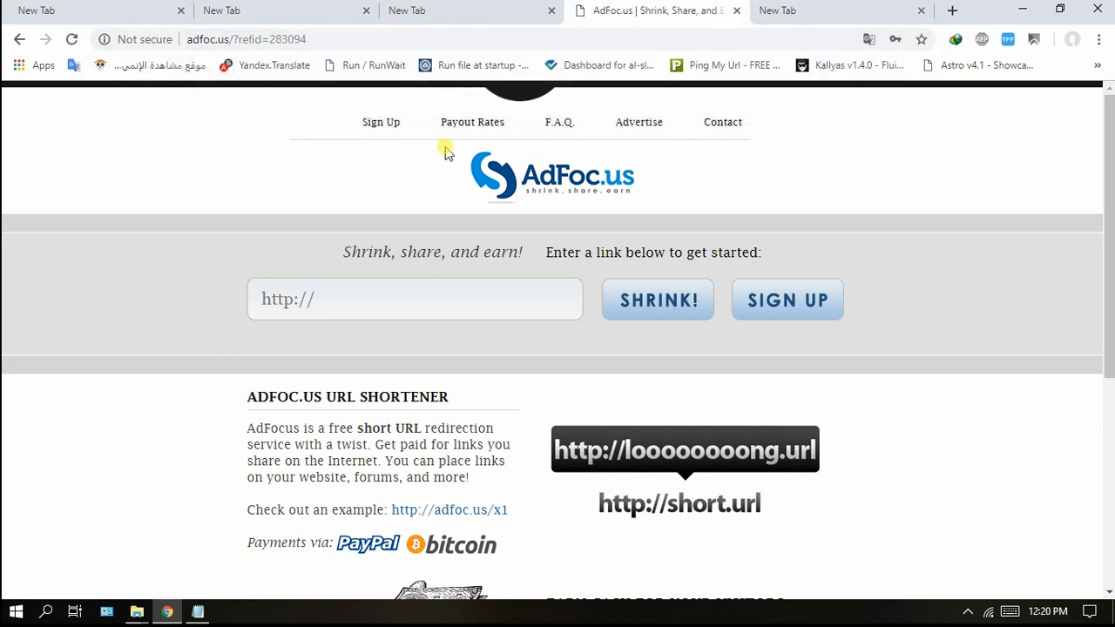
# Step: Open the AdFoc.us sign-up form, review the registration confirmation and close it
pyautogui.click(383, 123)
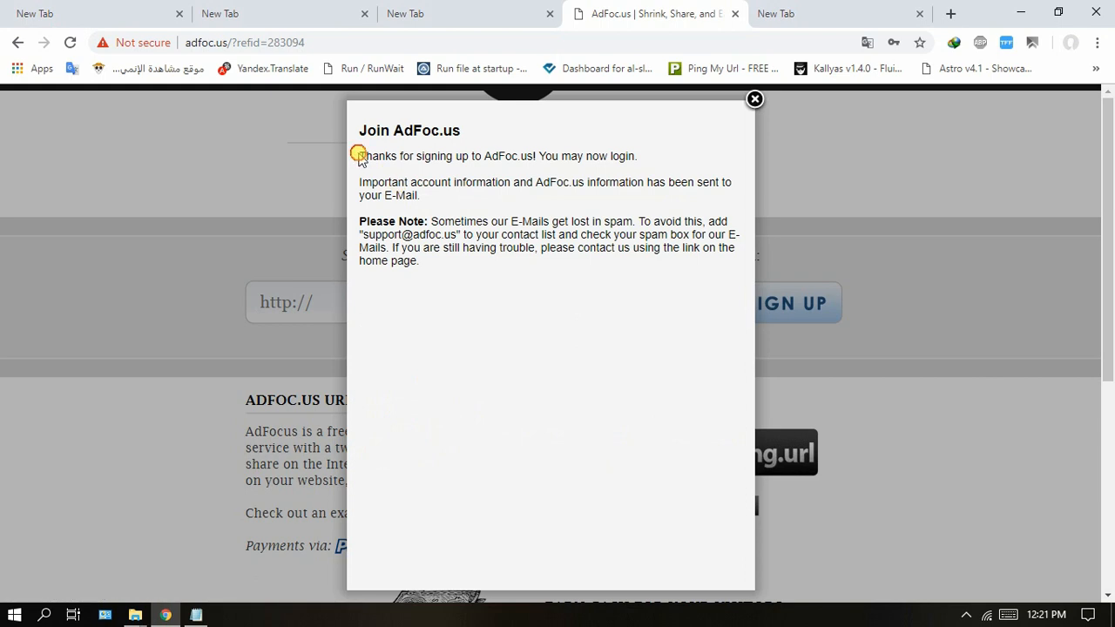
pyautogui.moveTo(358, 154); pyautogui.dragTo(531, 177)
pyautogui.click(754, 99)
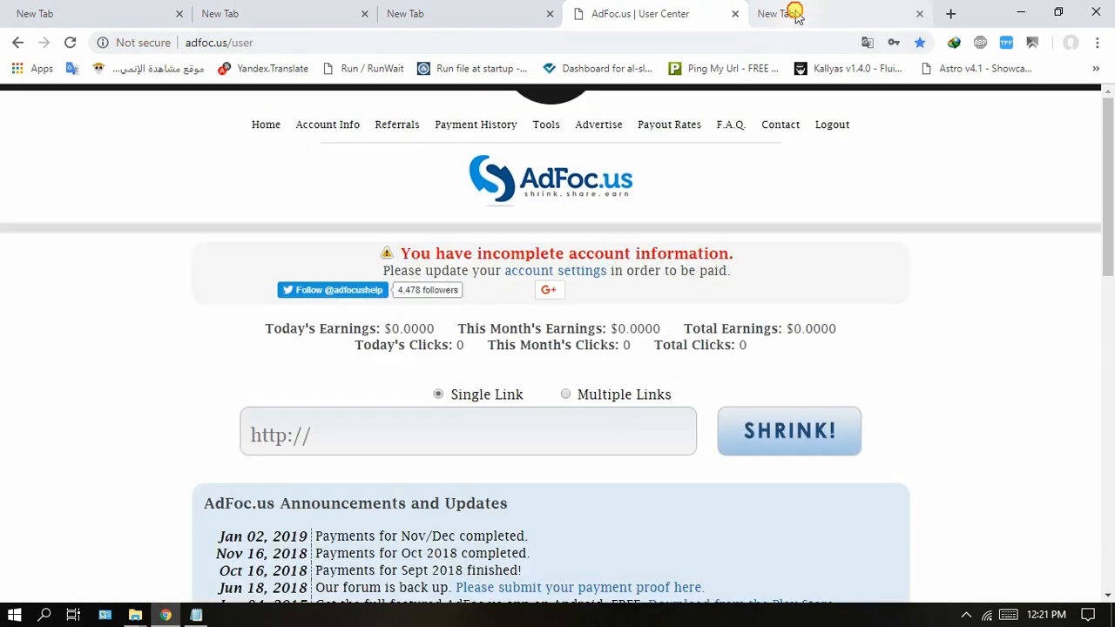
# Step: Load youtube.com in the empty browser tab after the AdFoc.us user center
pyautogui.click(790, 13)
pyautogui.press('BackSpace')
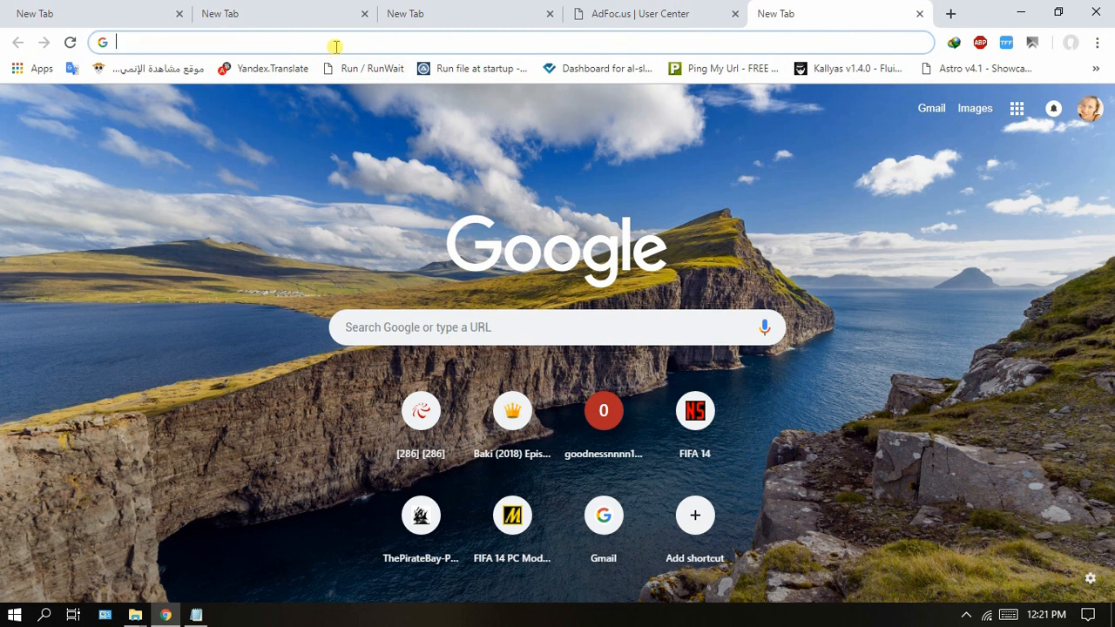
pyautogui.write('you')
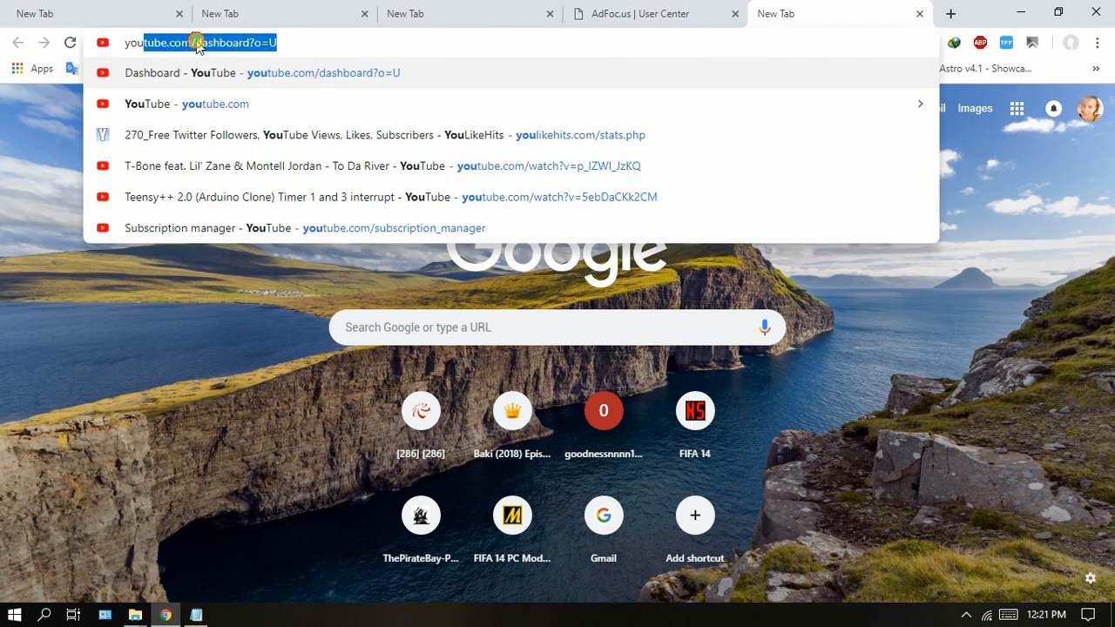
pyautogui.write('tube.com')
pyautogui.press('Delete')
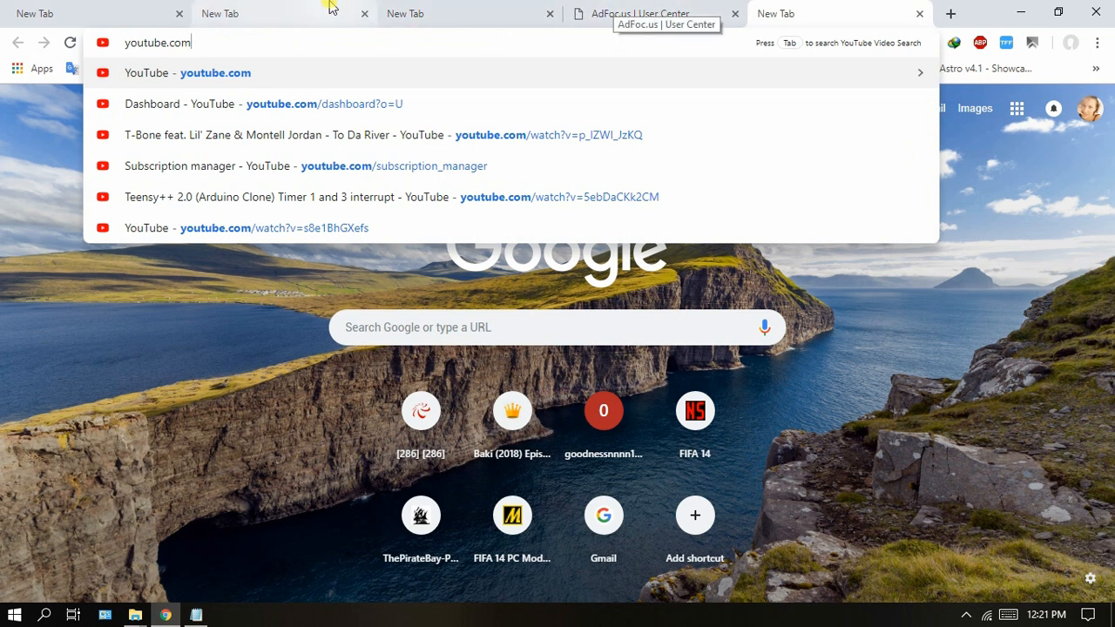
pyautogui.press('Return')
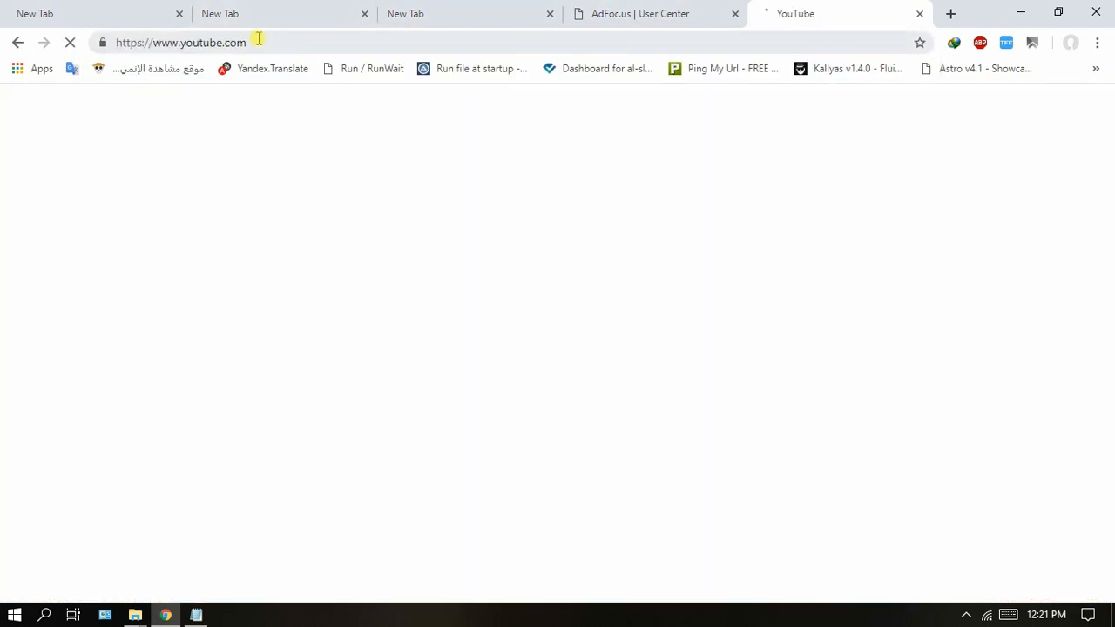
pyautogui.click(148, 40)
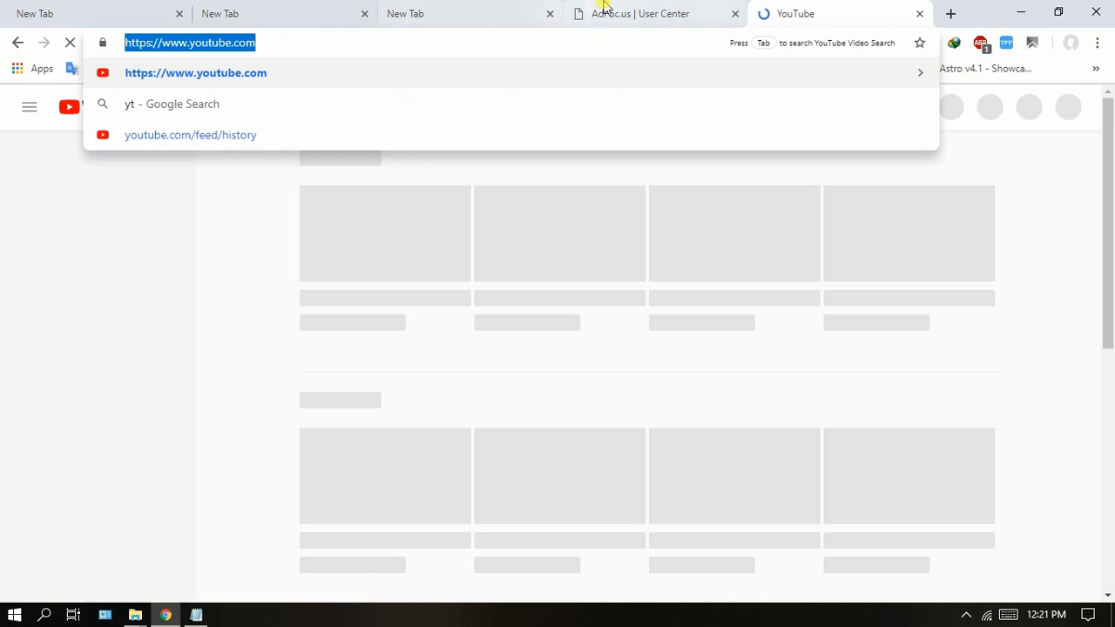
pyautogui.hotkey('ctrl', 'c')
pyautogui.click(609, 11)
pyautogui.click(412, 433)
pyautogui.hotkey('ctrl', 'v')
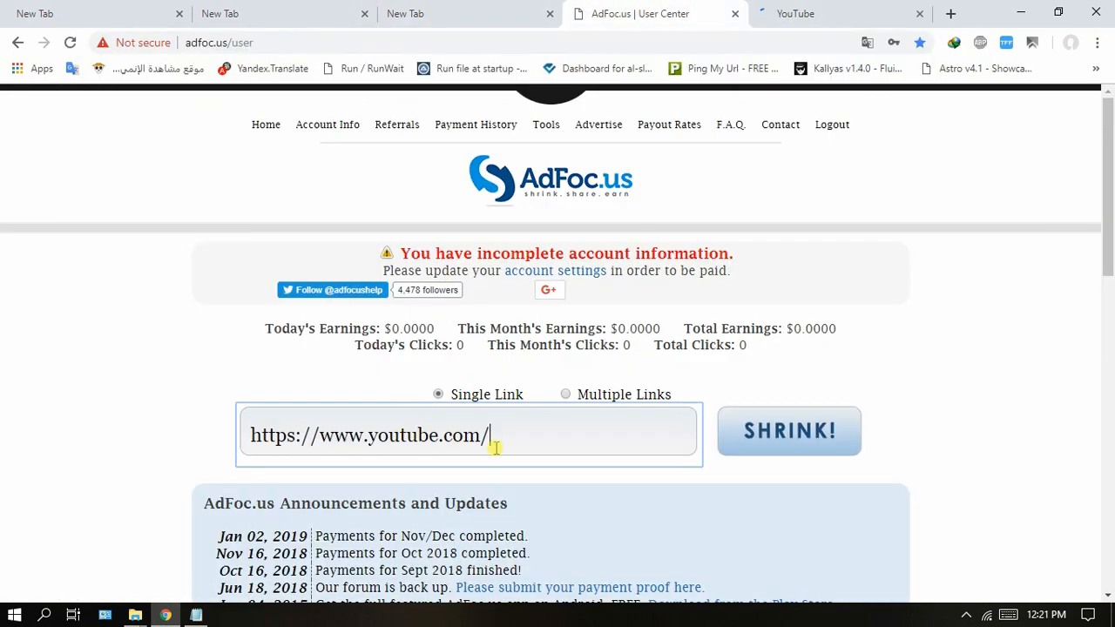
pyautogui.click(809, 427)
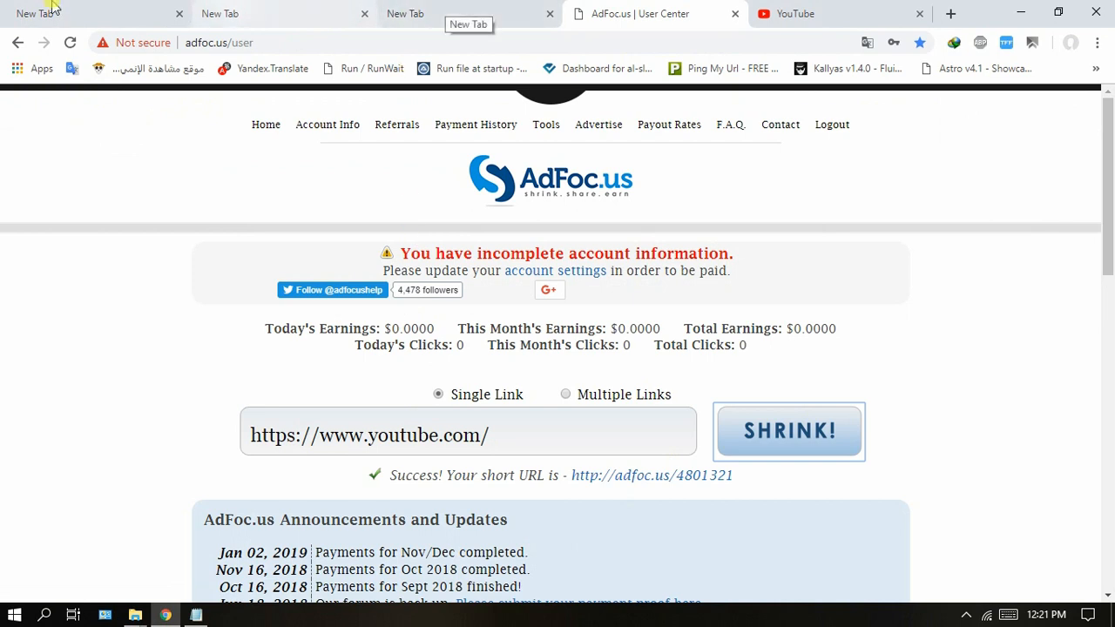
# Step: Open the tor-6-0-3 short link listed in the notes, skip its ad page and close the pop-up advertising tab
pyautogui.click(111, 22)
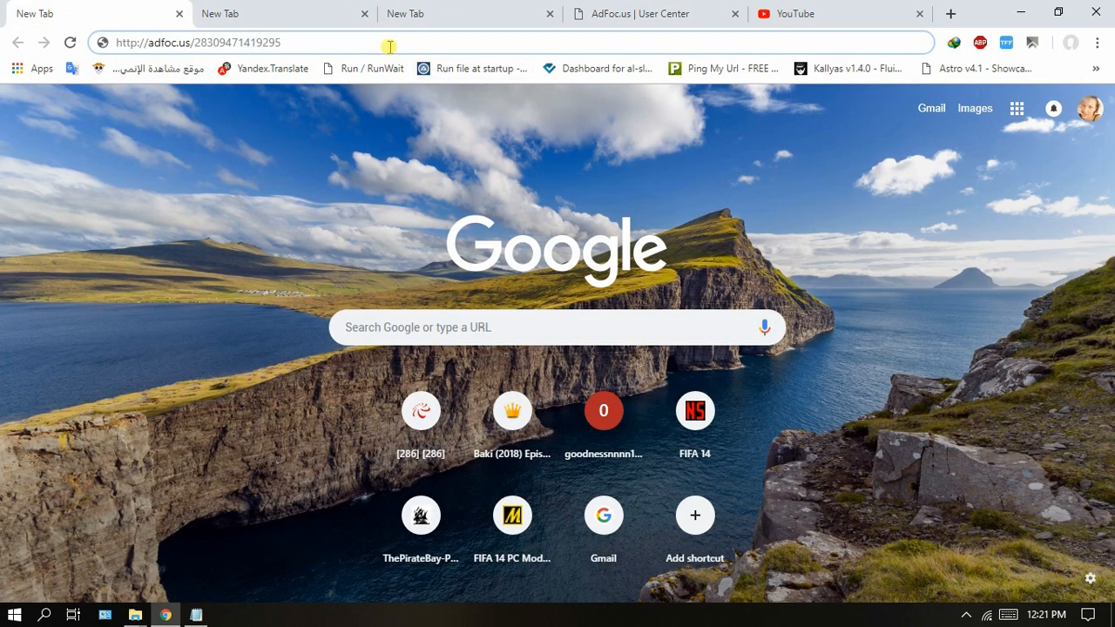
pyautogui.press('Return')
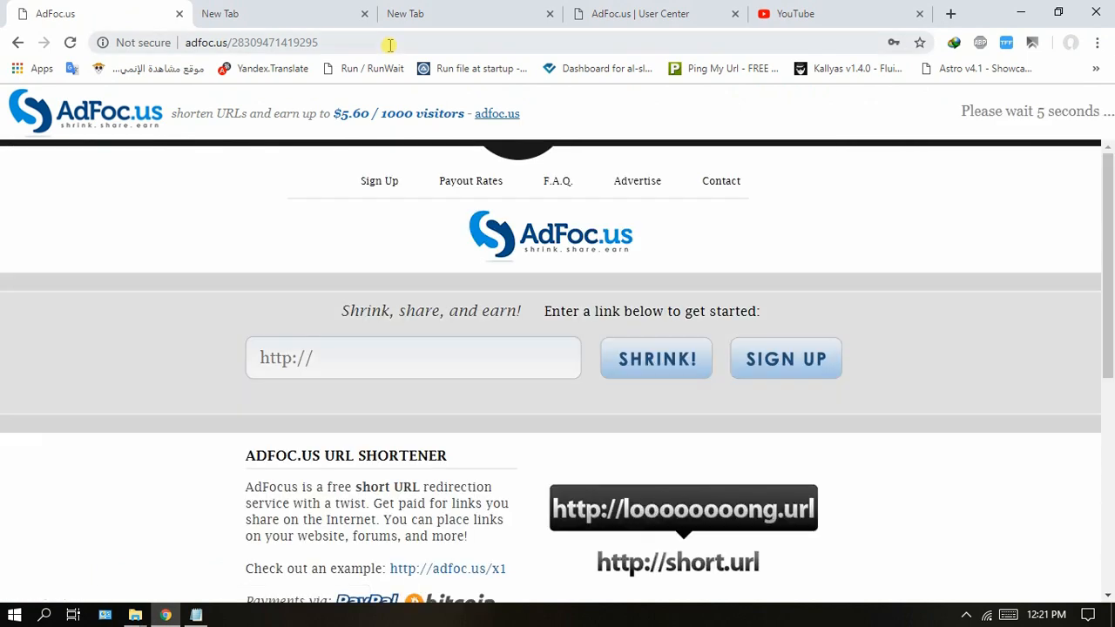
pyautogui.click(196, 615)
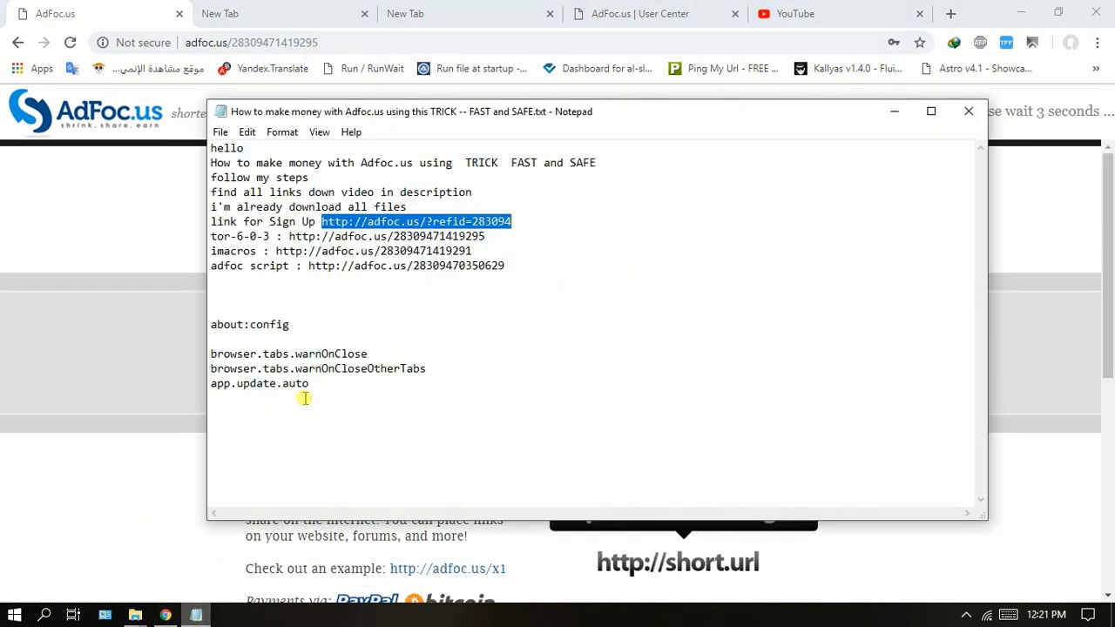
pyautogui.moveTo(489, 236); pyautogui.dragTo(289, 236)
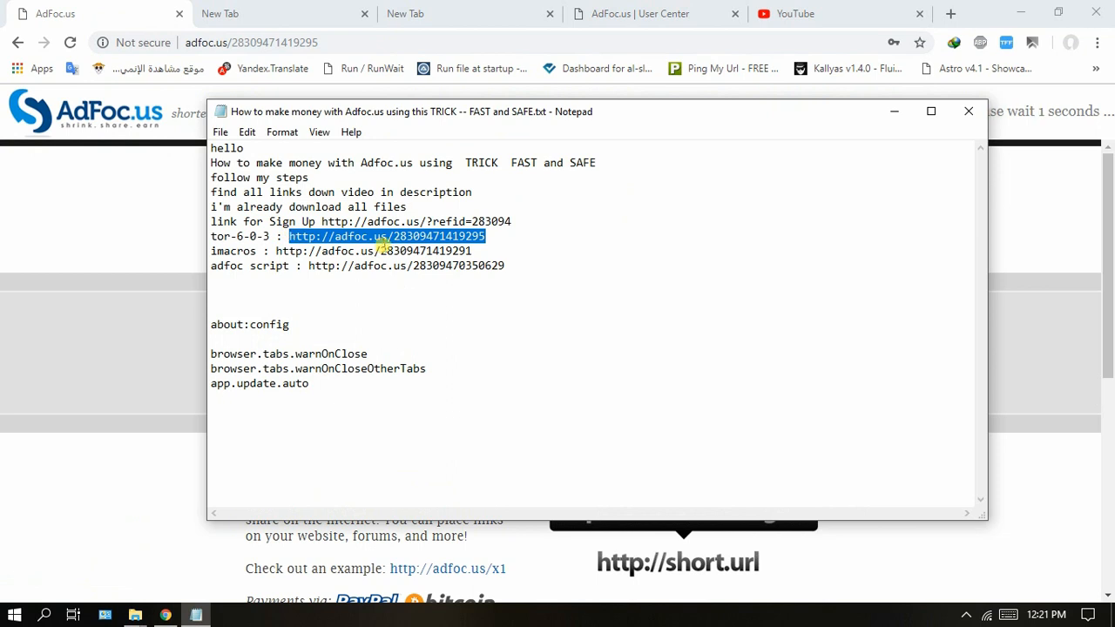
pyautogui.click(317, 41)
pyautogui.click(1040, 112)
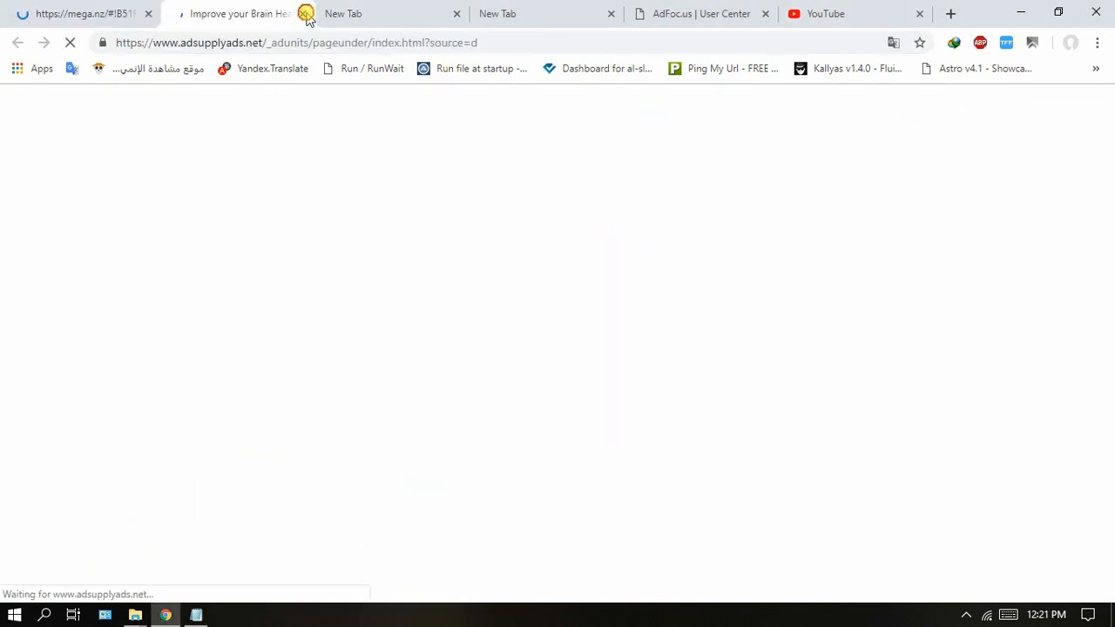
pyautogui.click(302, 13)
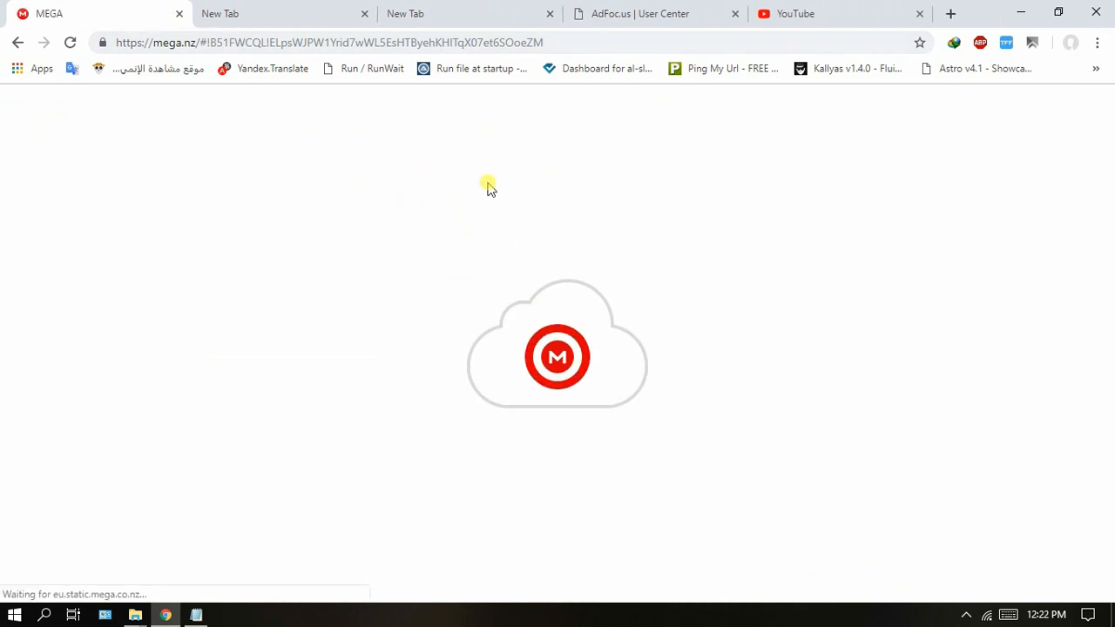
# Step: Check the tor-6-0-3.zip download page on MEGA and locate the same archive in the local apps folder
pyautogui.scroll(-2, 525, 292)
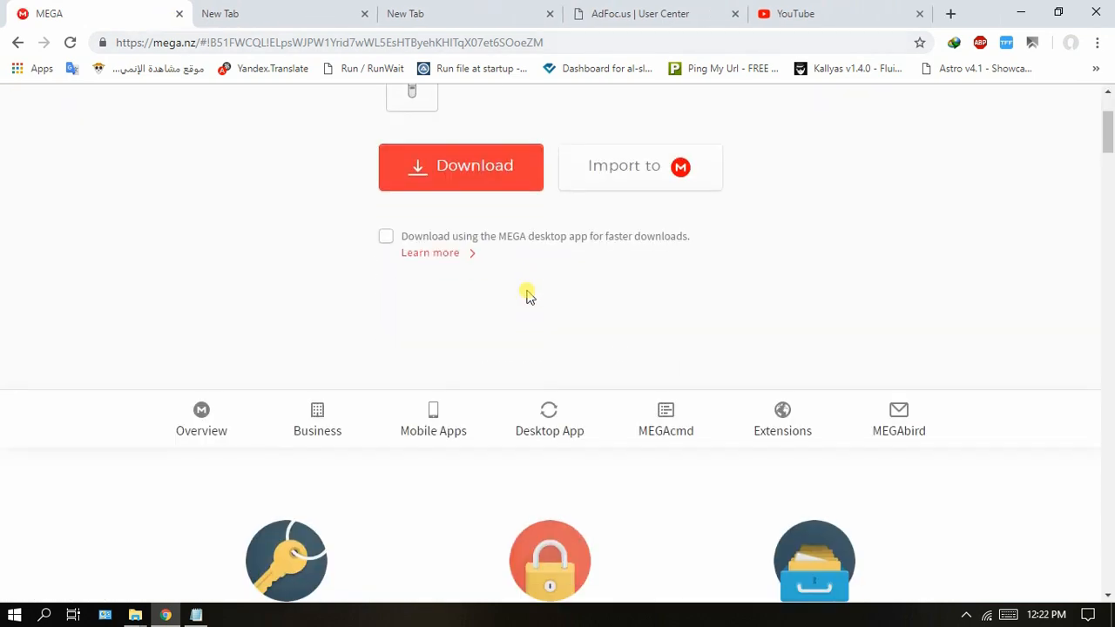
pyautogui.scroll(1, 496, 196)
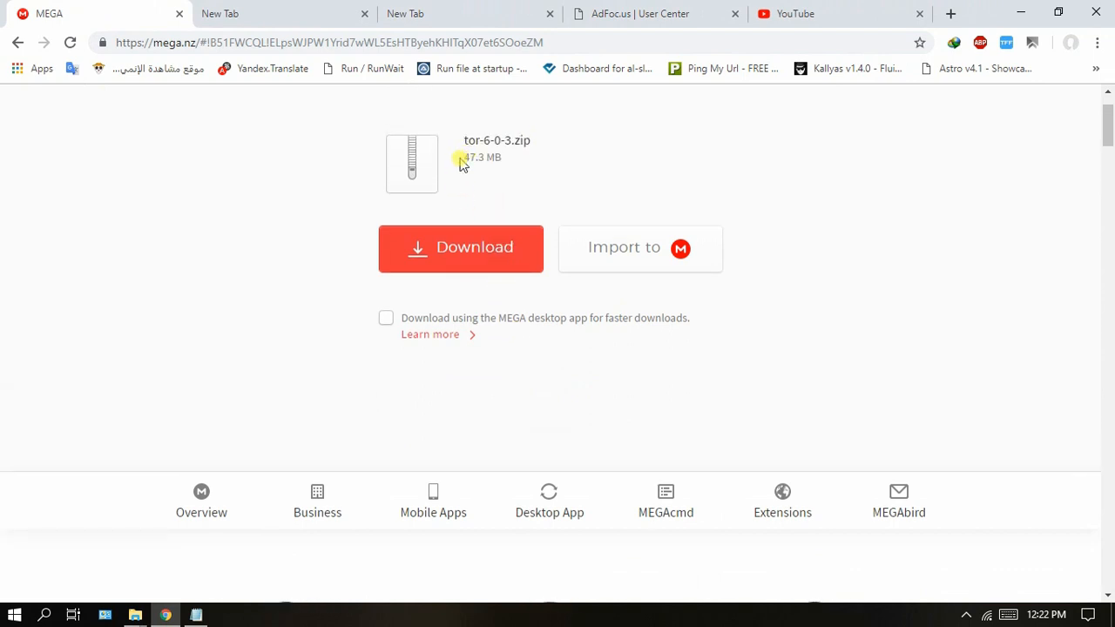
pyautogui.moveTo(461, 166); pyautogui.dragTo(495, 157)
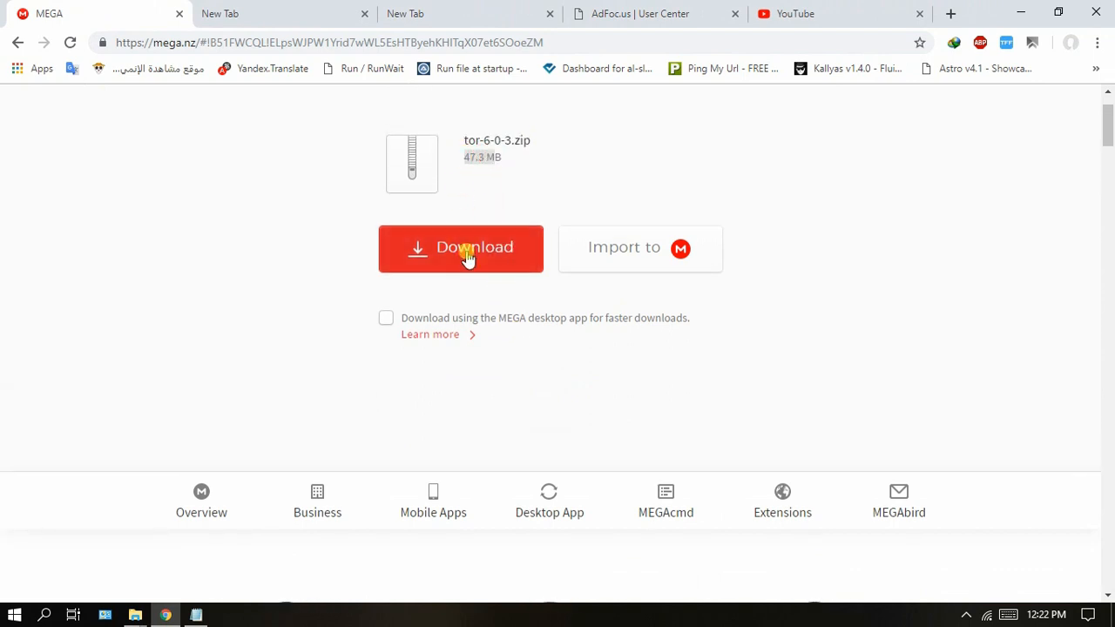
pyautogui.moveTo(139, 612)
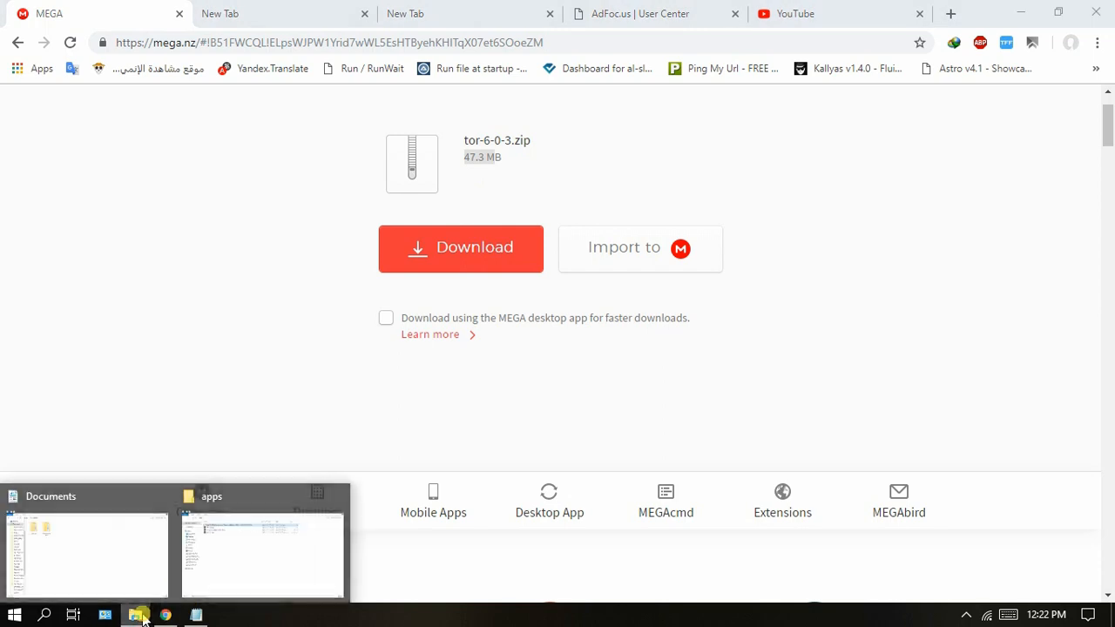
pyautogui.click(193, 601)
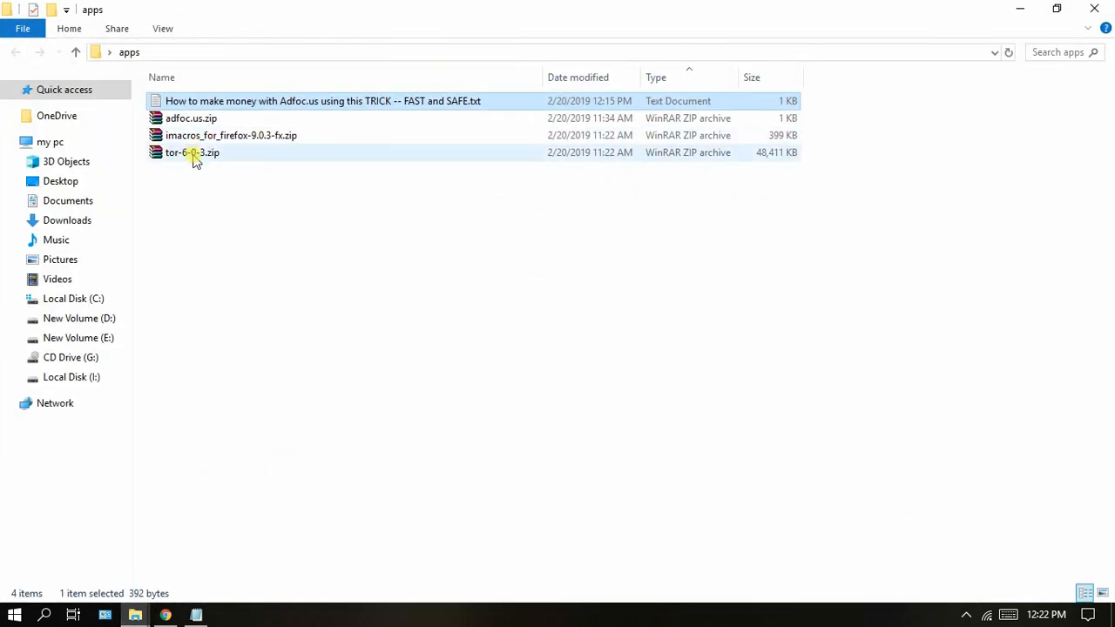
pyautogui.click(213, 162)
pyautogui.click(1020, 8)
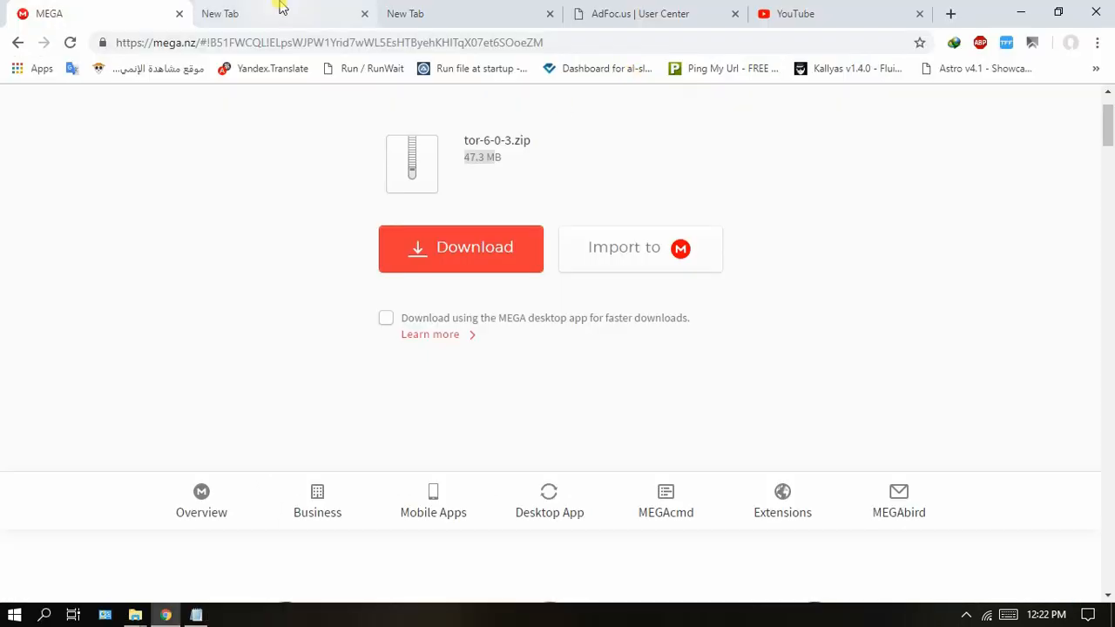
# Step: Open the imacros short link in the second tab, skip its ad page and close the pop-up advertising tab
pyautogui.click(279, 12)
pyautogui.press('Return')
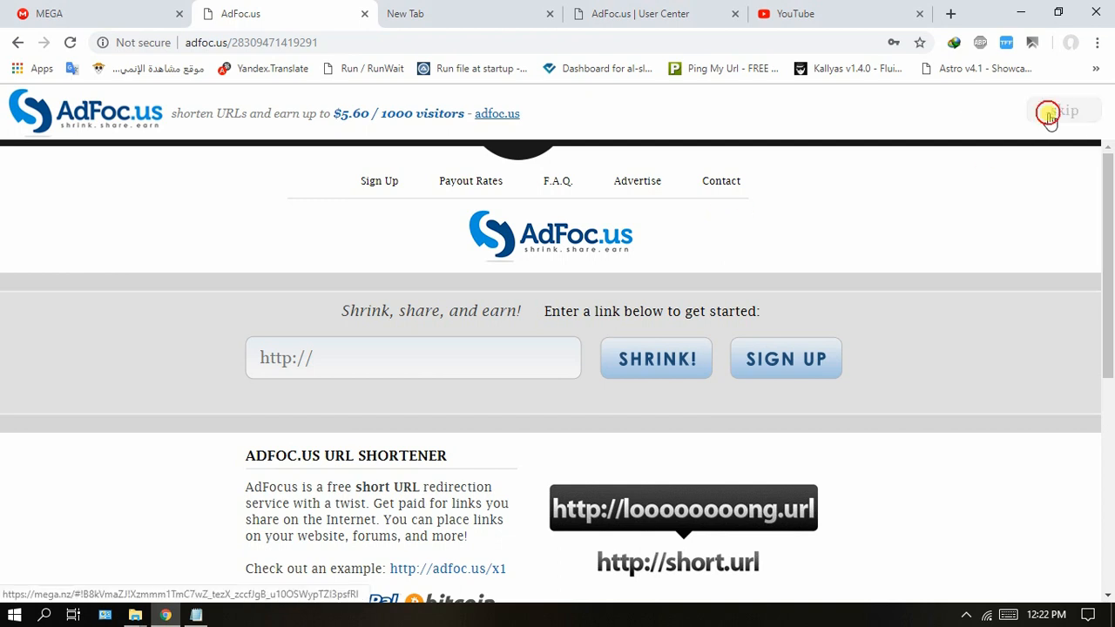
pyautogui.click(1045, 113)
pyautogui.click(454, 14)
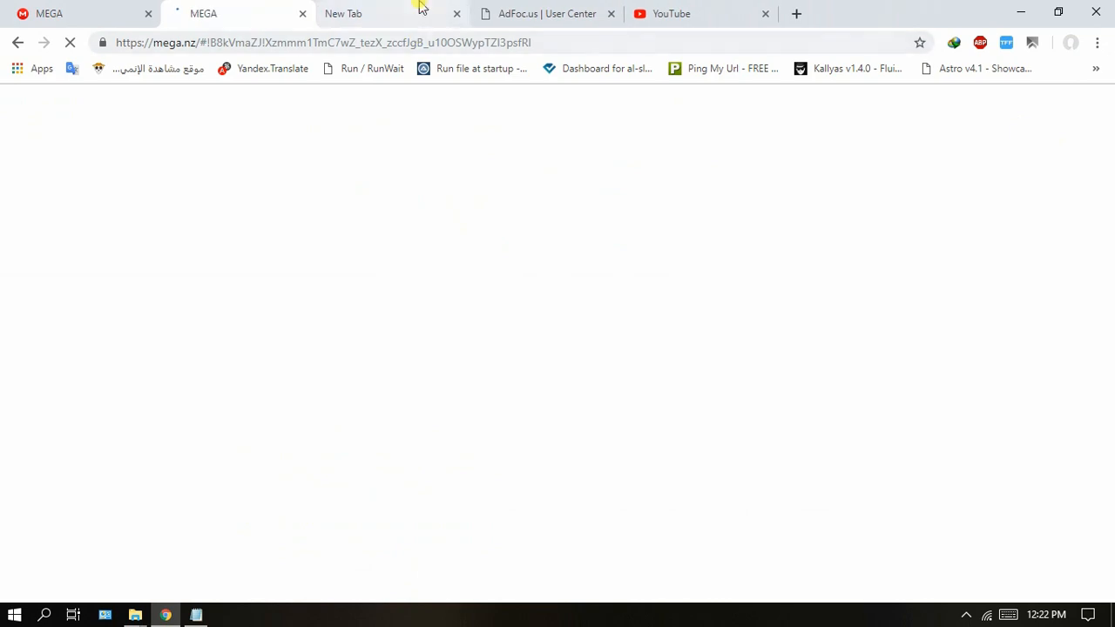
pyautogui.click(396, 14)
pyautogui.click(248, 14)
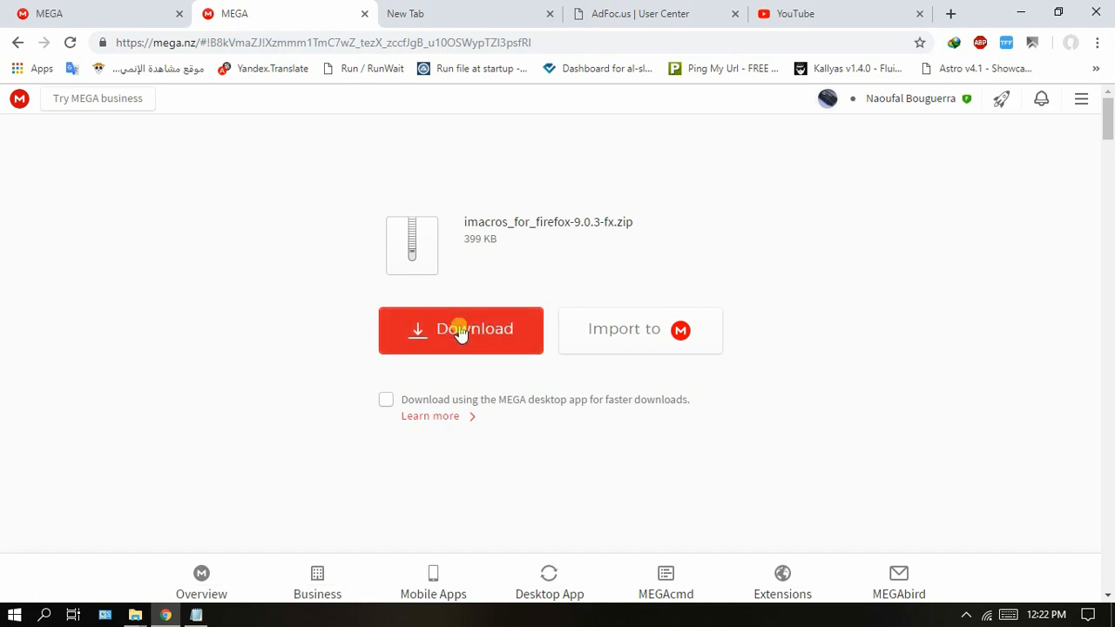
# Step: Check the imacros_for_firefox-9.0.3-fx.zip name on MEGA against the archive in the apps folder, returning to the browser
pyautogui.moveTo(135, 615)
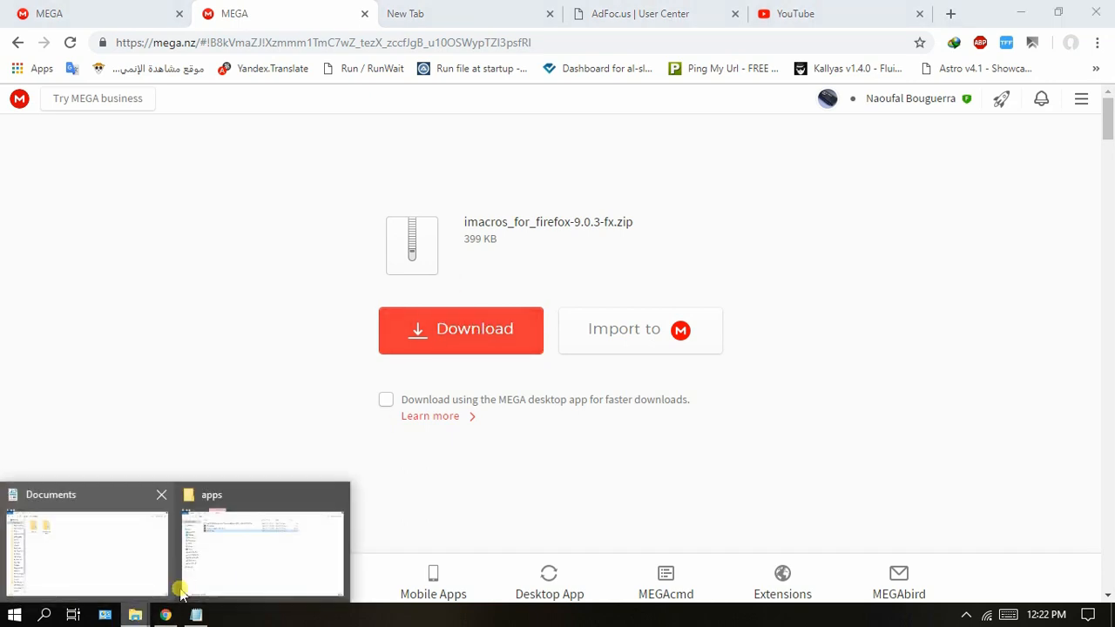
pyautogui.click(244, 566)
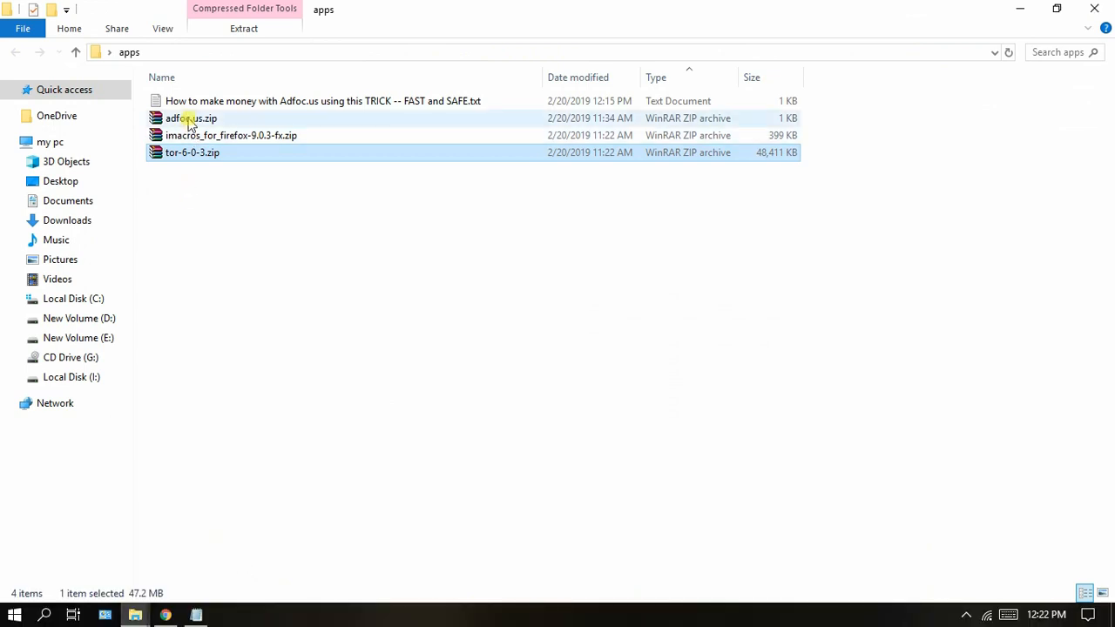
pyautogui.click(165, 615)
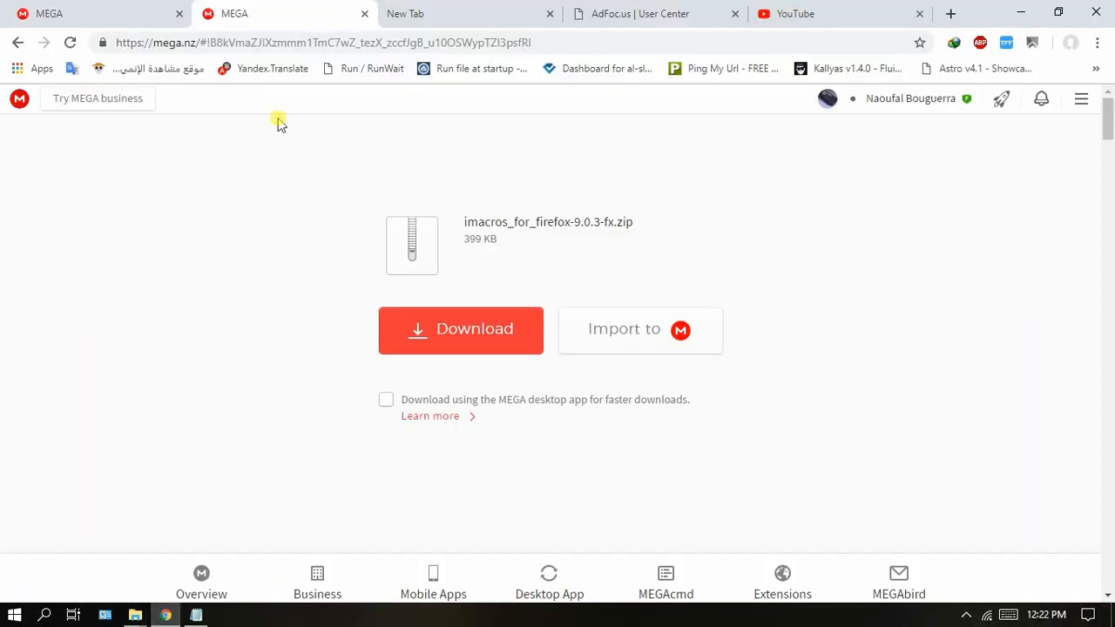
pyautogui.moveTo(462, 221); pyautogui.dragTo(582, 219)
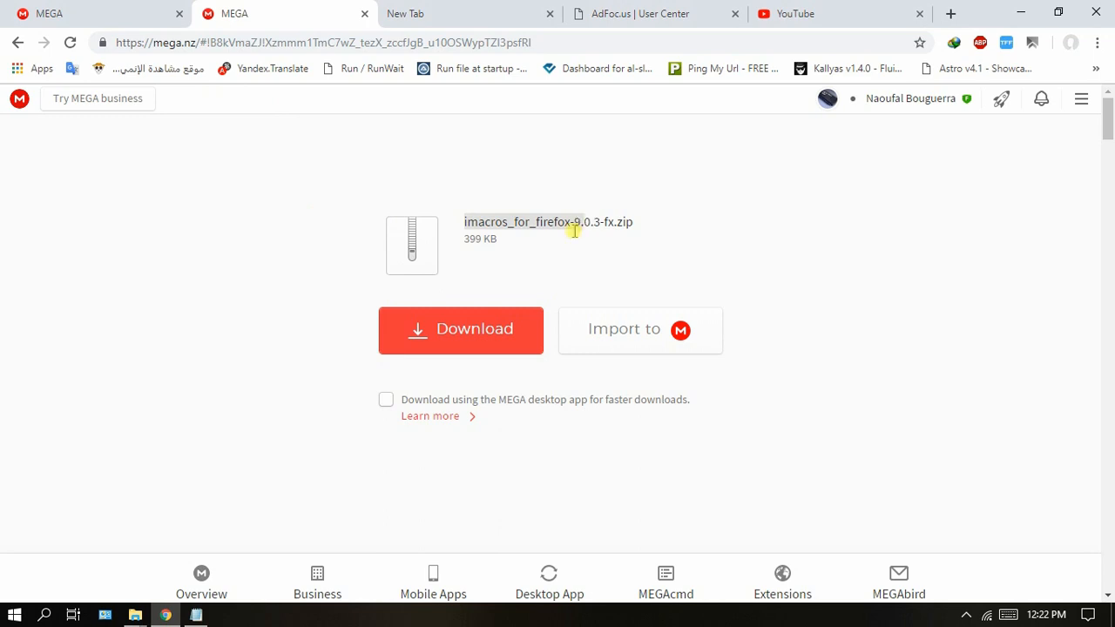
pyautogui.moveTo(135, 614)
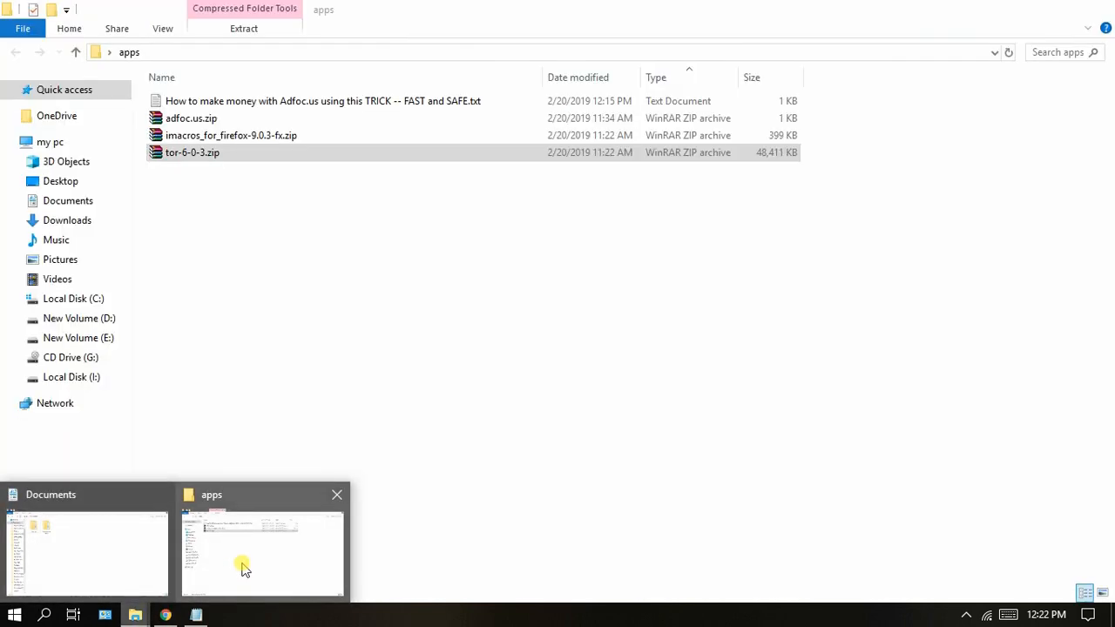
pyautogui.click(244, 568)
pyautogui.click(247, 136)
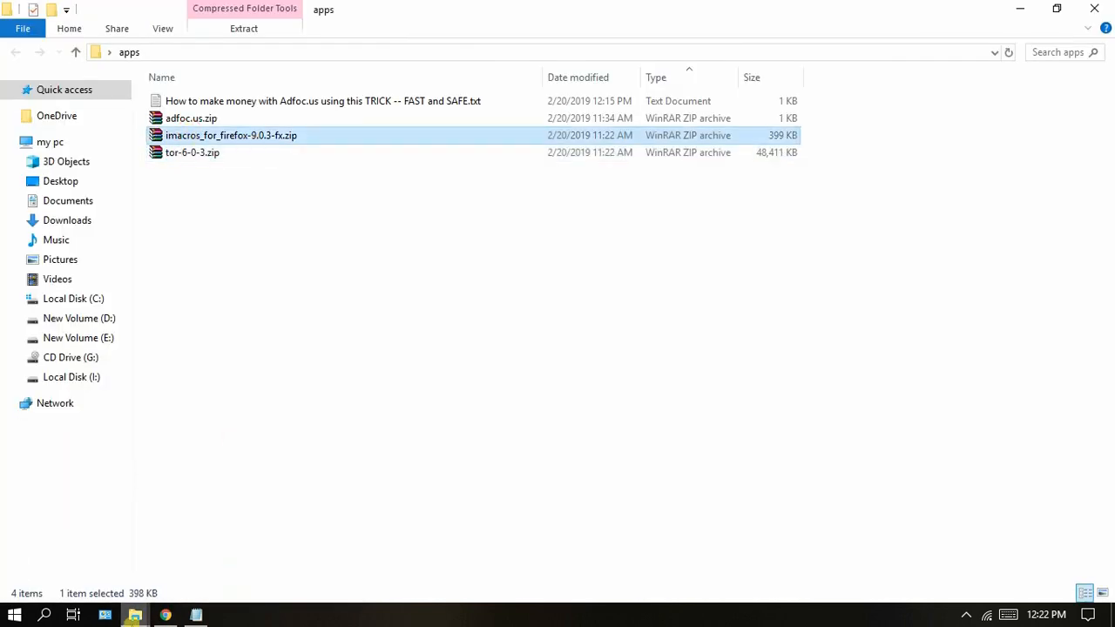
pyautogui.click(166, 615)
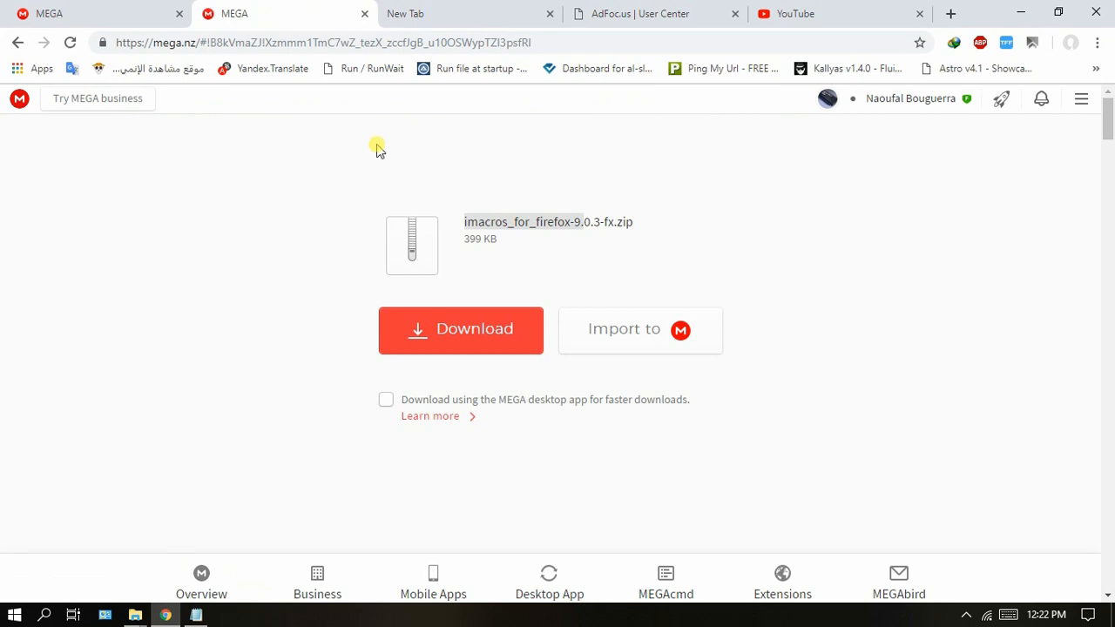
# Step: Open the adfoc script short link in the third tab, close the two finished MEGA tabs and skip the ad page
pyautogui.click(373, 23)
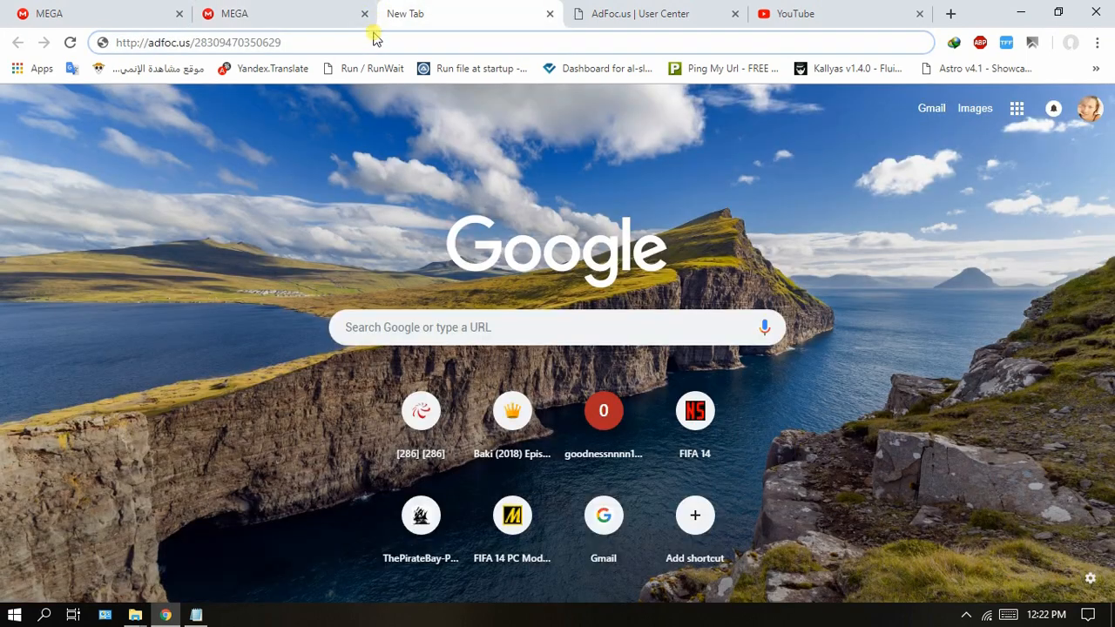
pyautogui.press('Return')
pyautogui.click(347, 26)
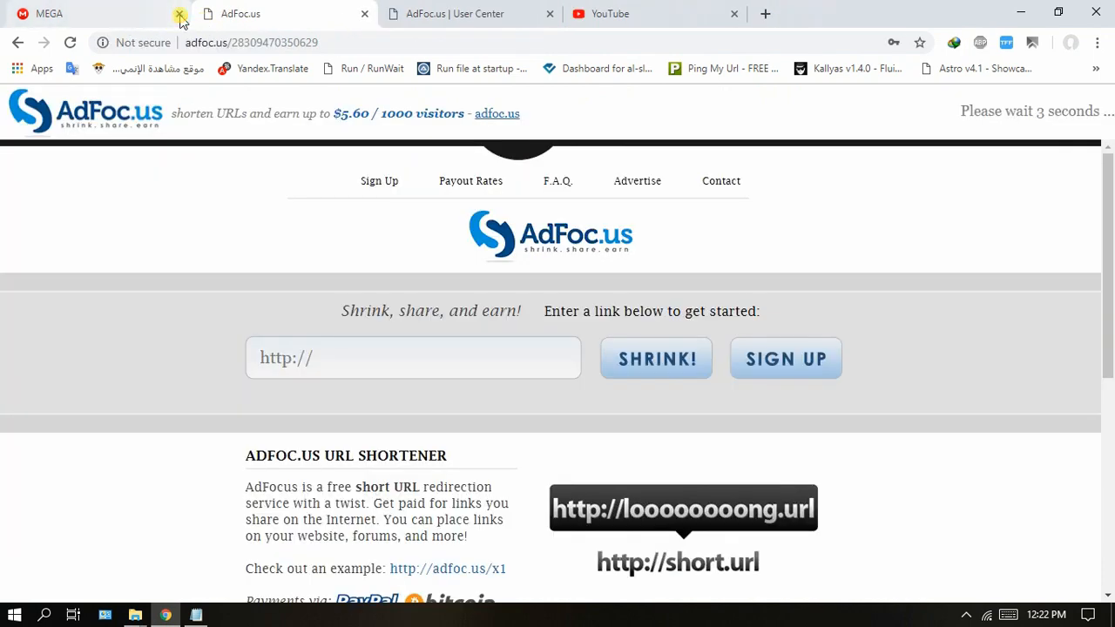
pyautogui.click(179, 14)
pyautogui.click(375, 43)
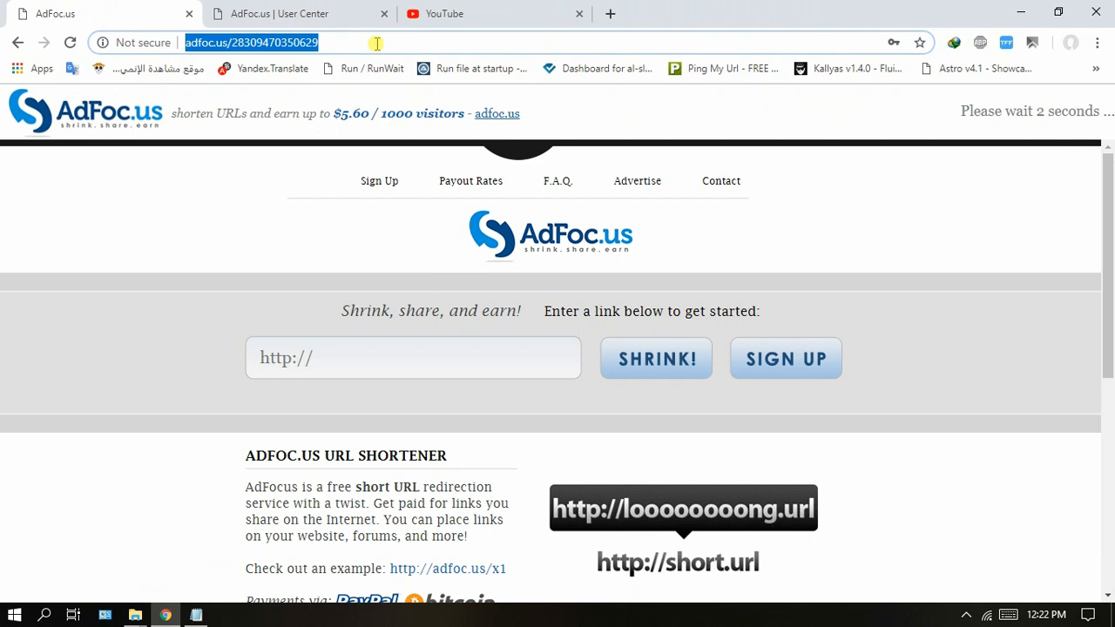
pyautogui.click(1054, 113)
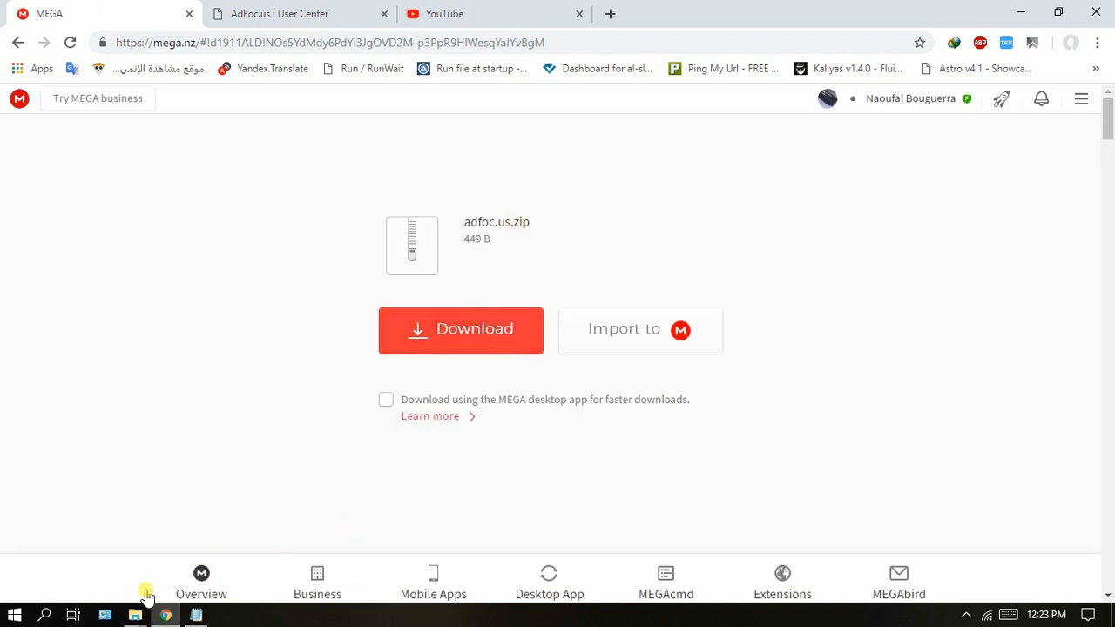
# Step: Extract adfoc.us.zip directly into the local apps folder
pyautogui.click(135, 615)
pyautogui.click(221, 566)
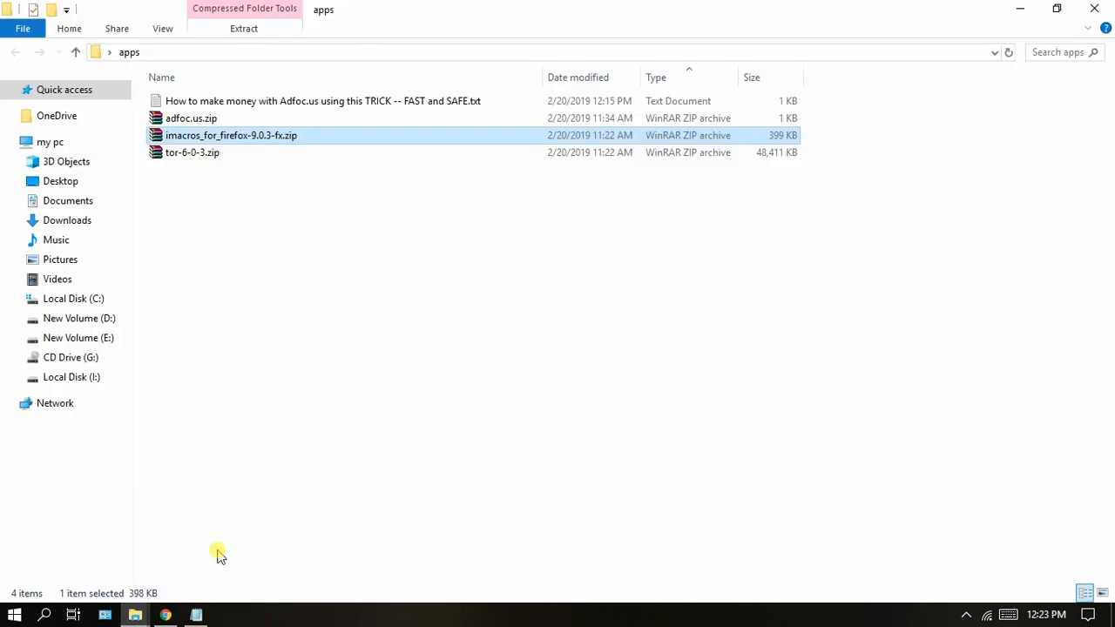
pyautogui.click(179, 117)
pyautogui.rightClick(192, 119)
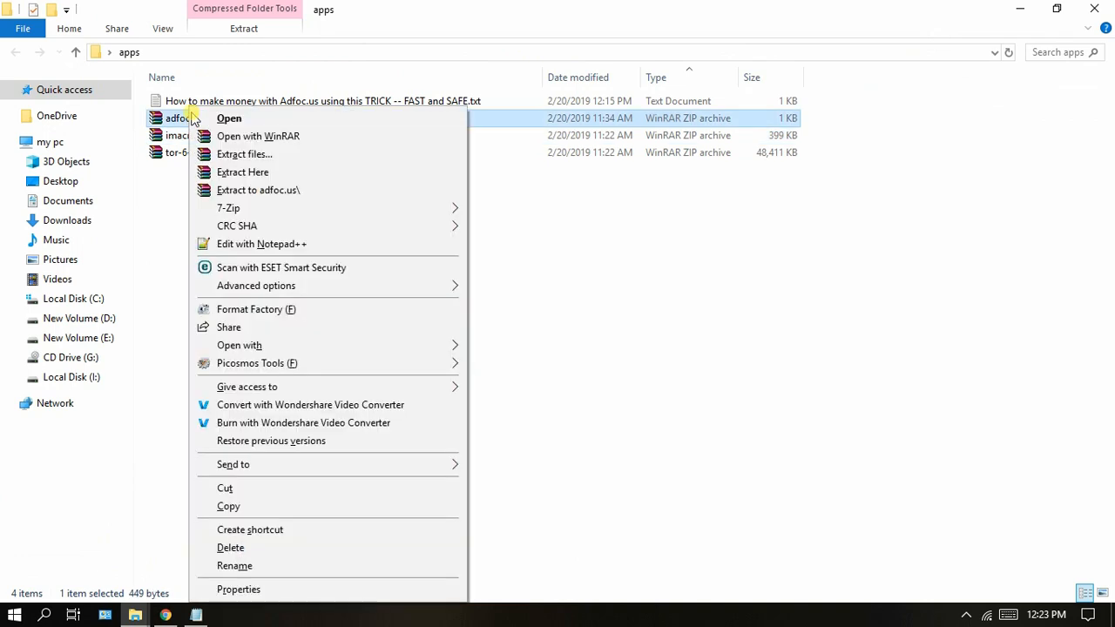
pyautogui.click(290, 172)
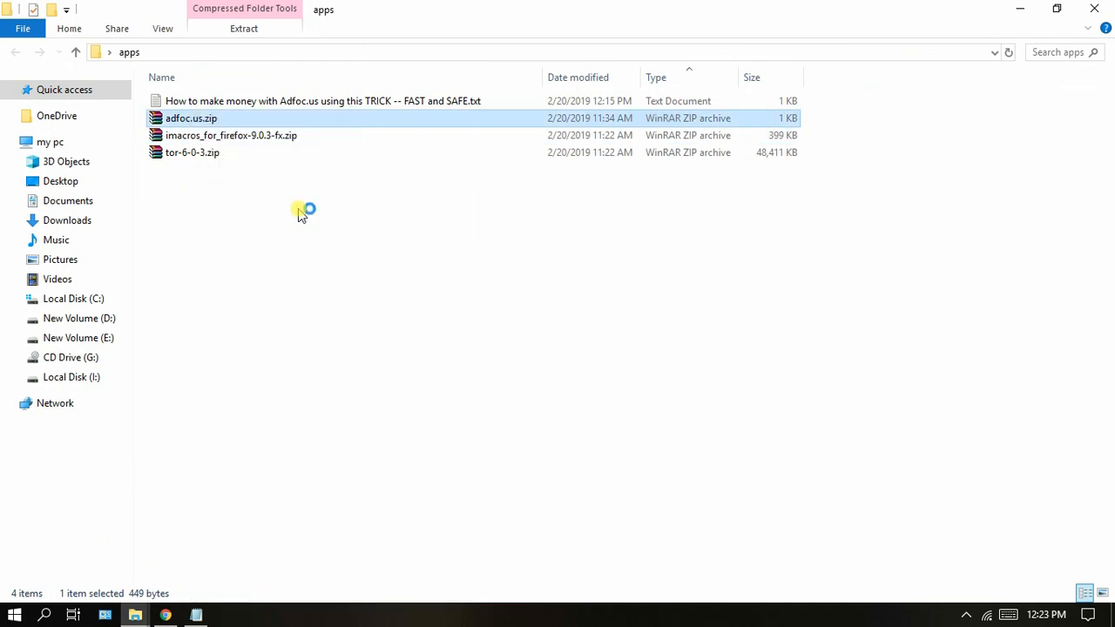
# Step: Extract imacros_for_firefox-9.0.3-fx.zip and tor-6-0-3.zip directly into the apps folder
pyautogui.rightClick(188, 155)
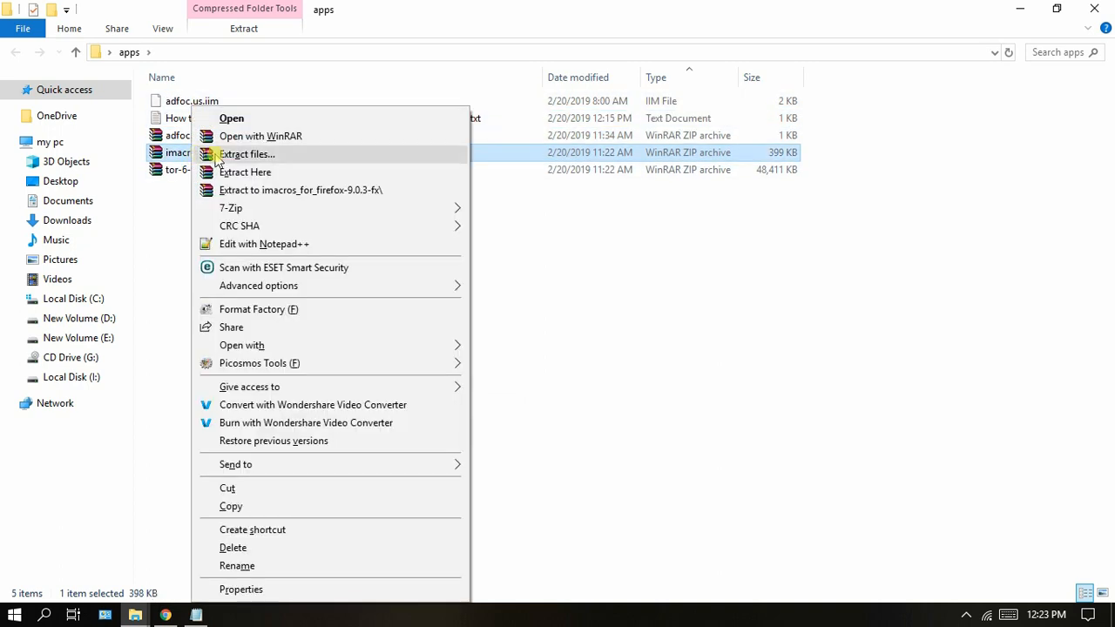
pyautogui.click(231, 172)
pyautogui.click(196, 171)
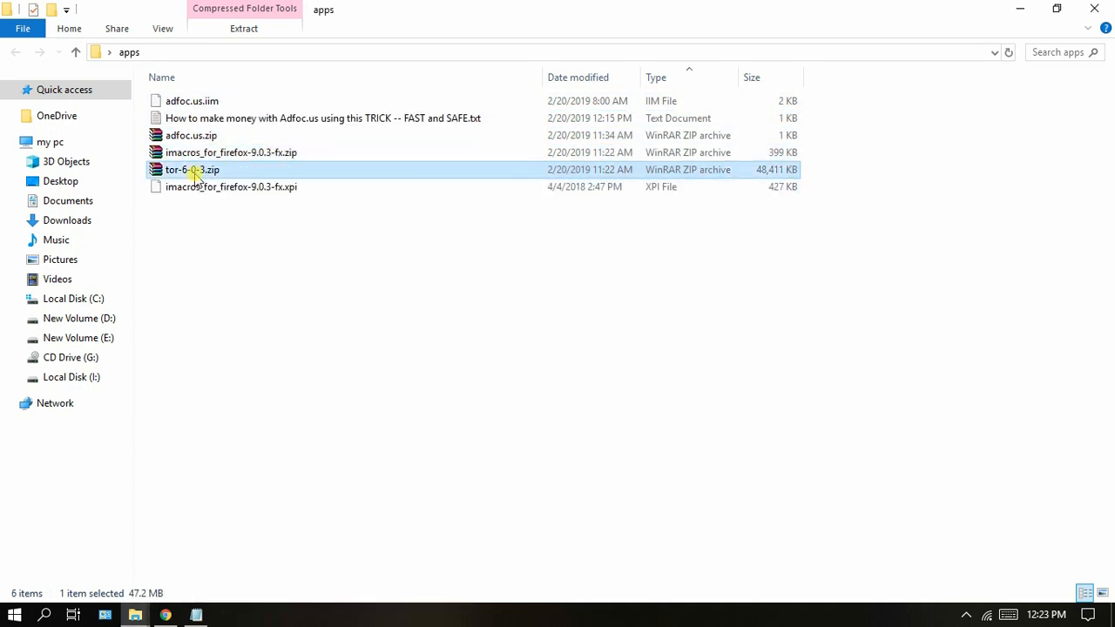
pyautogui.rightClick(197, 171)
pyautogui.click(249, 187)
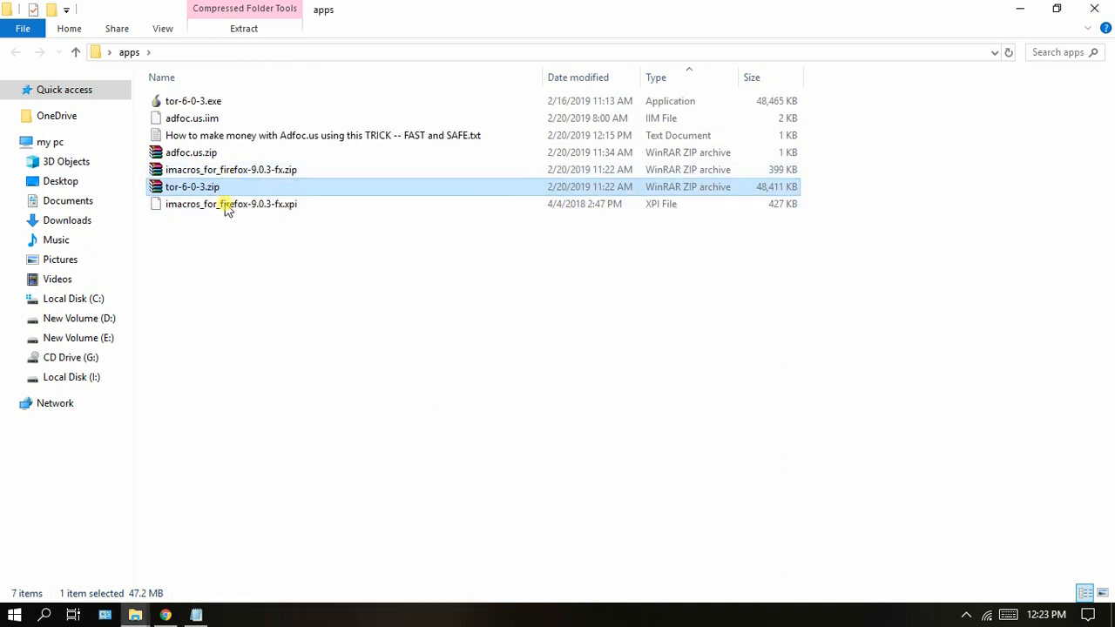
# Step: Install Tor Browser from tor-6-0-3.exe in English to the default Desktop folder, run it on finishing and minimise the apps folder
pyautogui.click(187, 101)
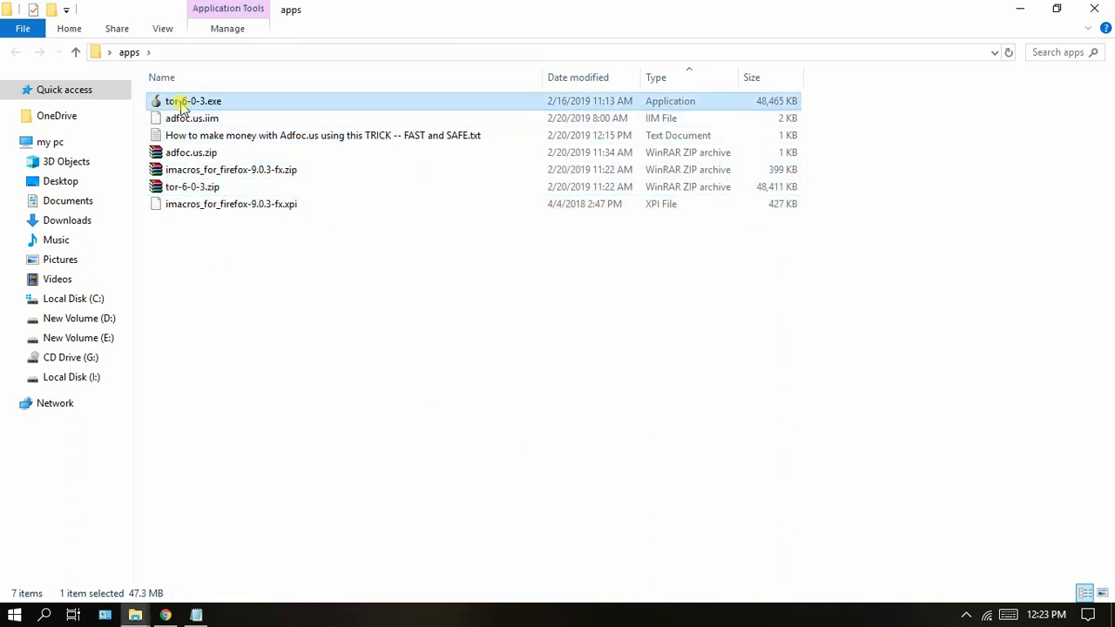
pyautogui.doubleClick(183, 101)
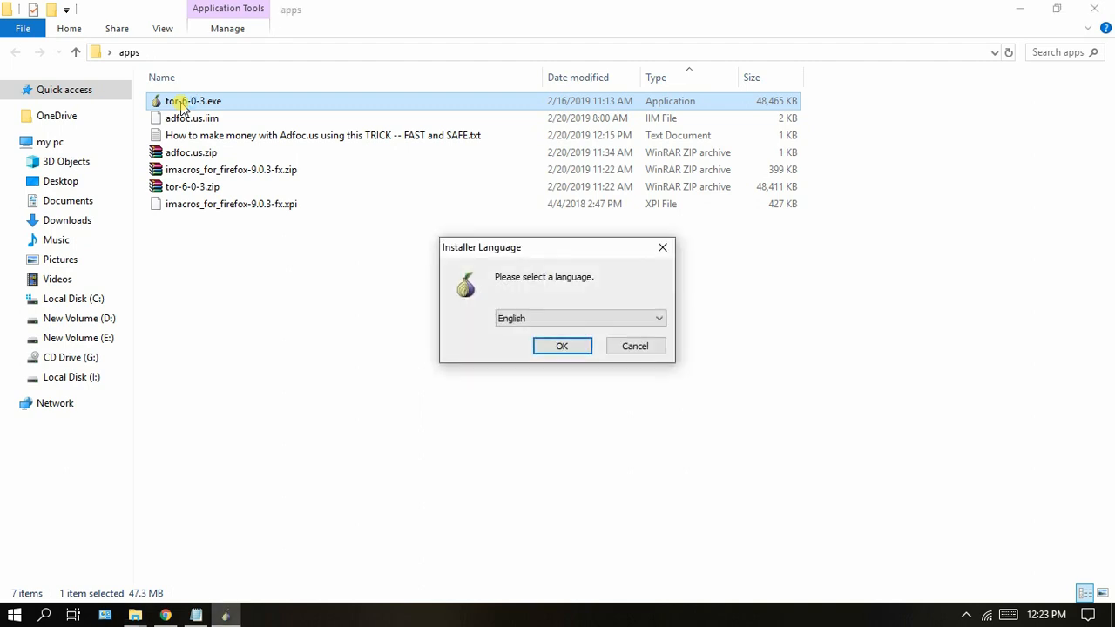
pyautogui.click(562, 347)
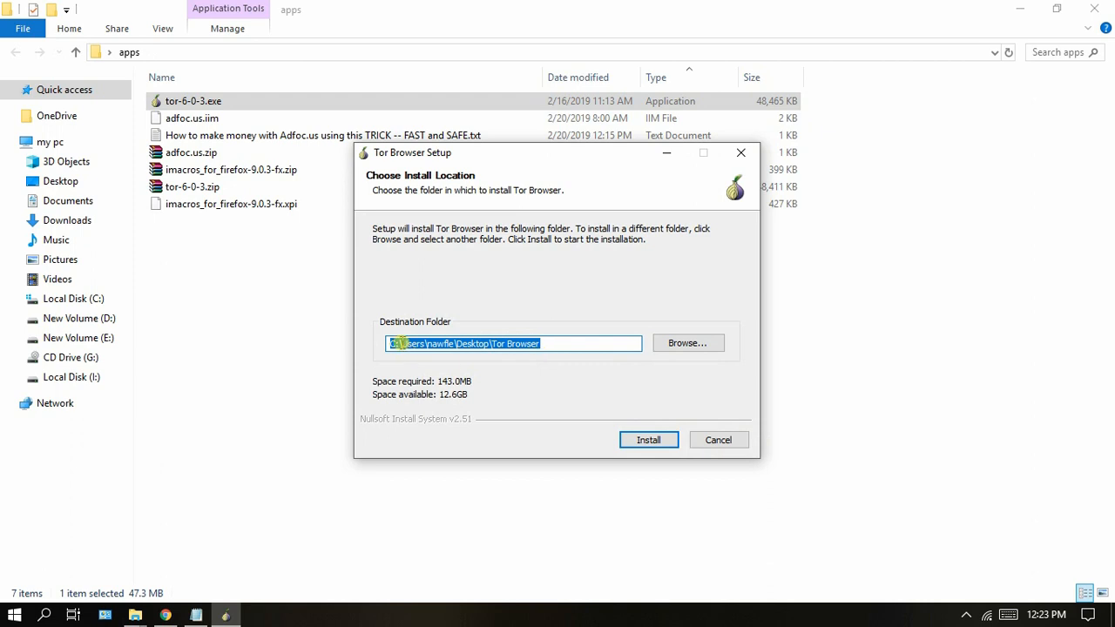
pyautogui.click(645, 439)
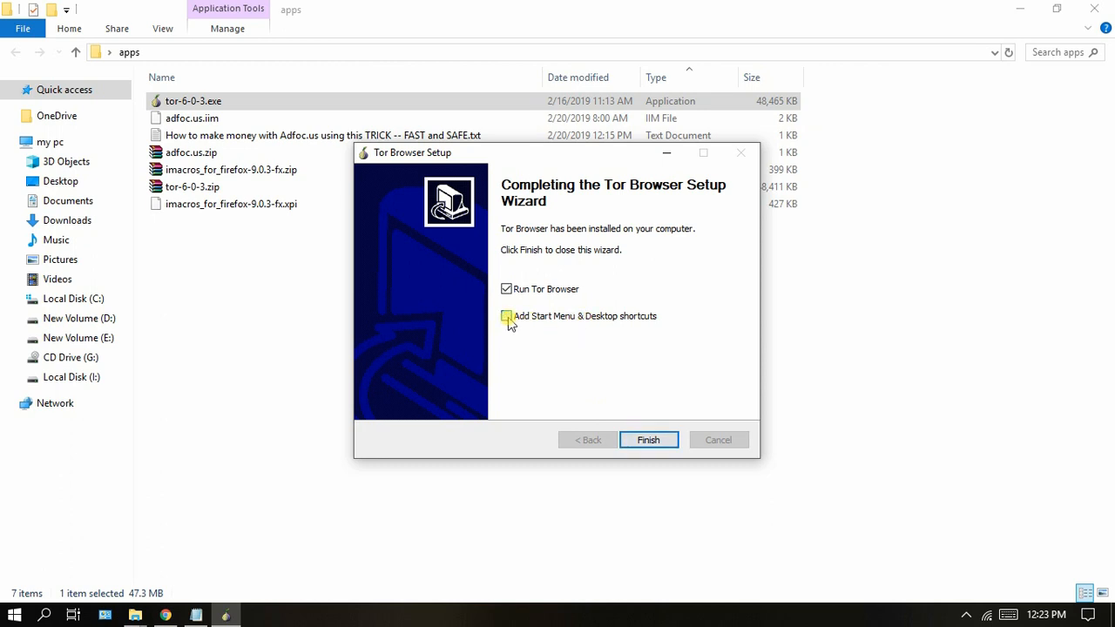
pyautogui.click(649, 439)
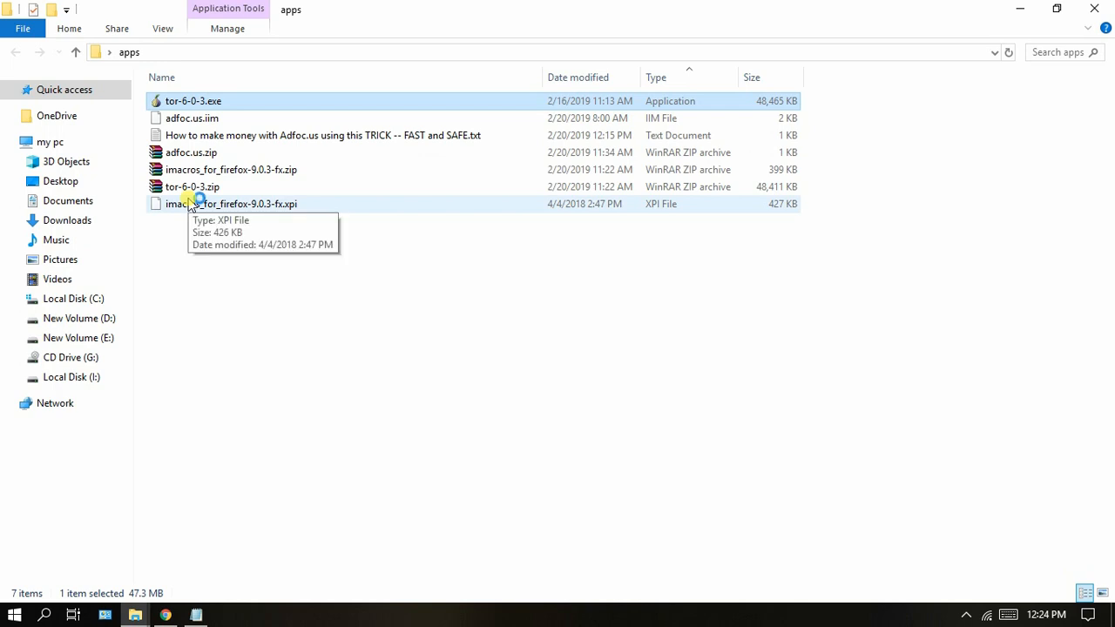
pyautogui.click(1020, 9)
pyautogui.press('Return')
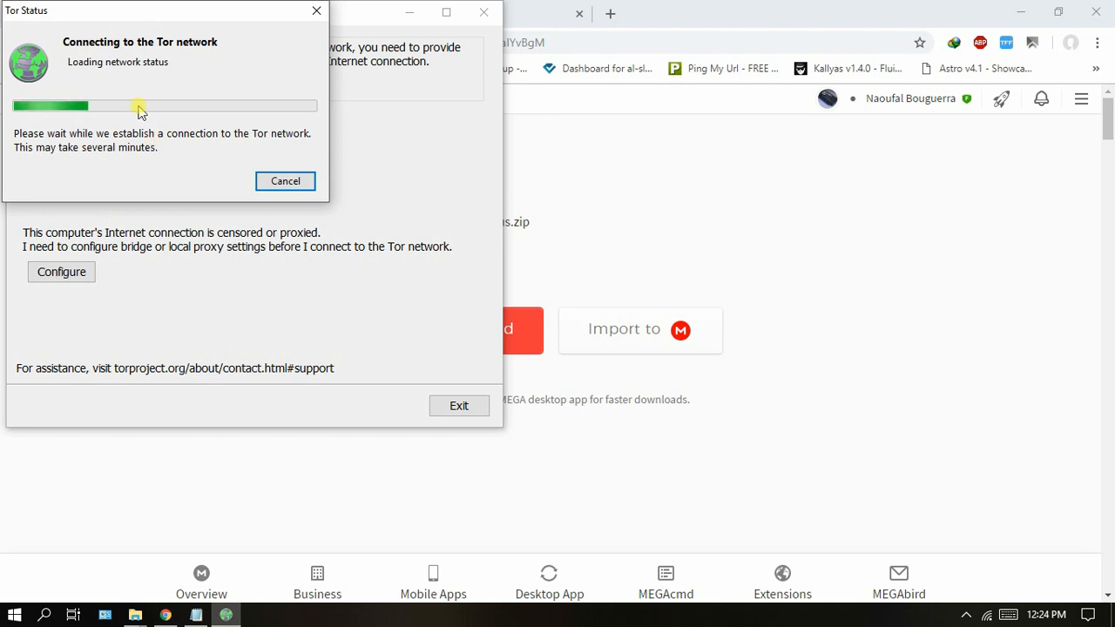
pyautogui.moveTo(109, 8); pyautogui.dragTo(262, 29)
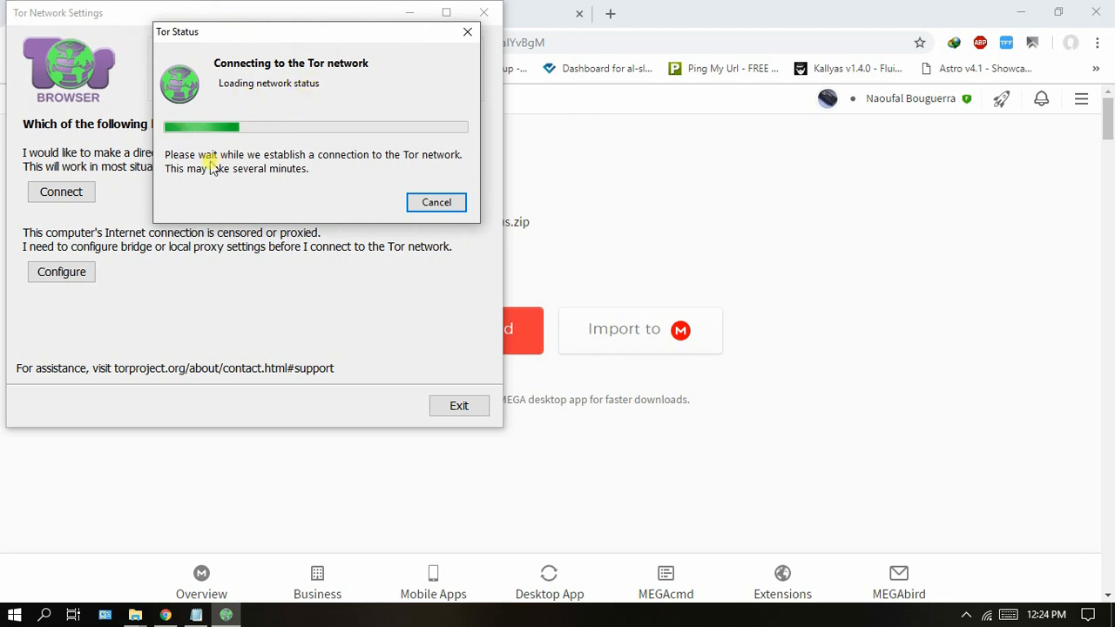
pyautogui.click(420, 205)
# Step: Configure the Tor network settings without a local proxy and connect to the Tor network
pyautogui.click(52, 273)
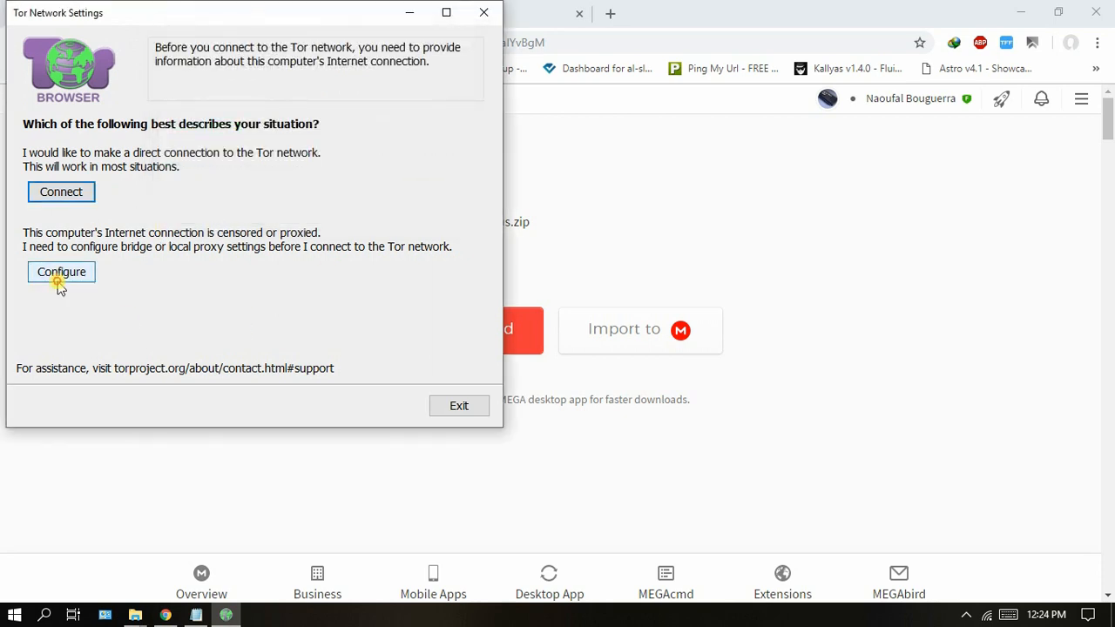
pyautogui.click(383, 405)
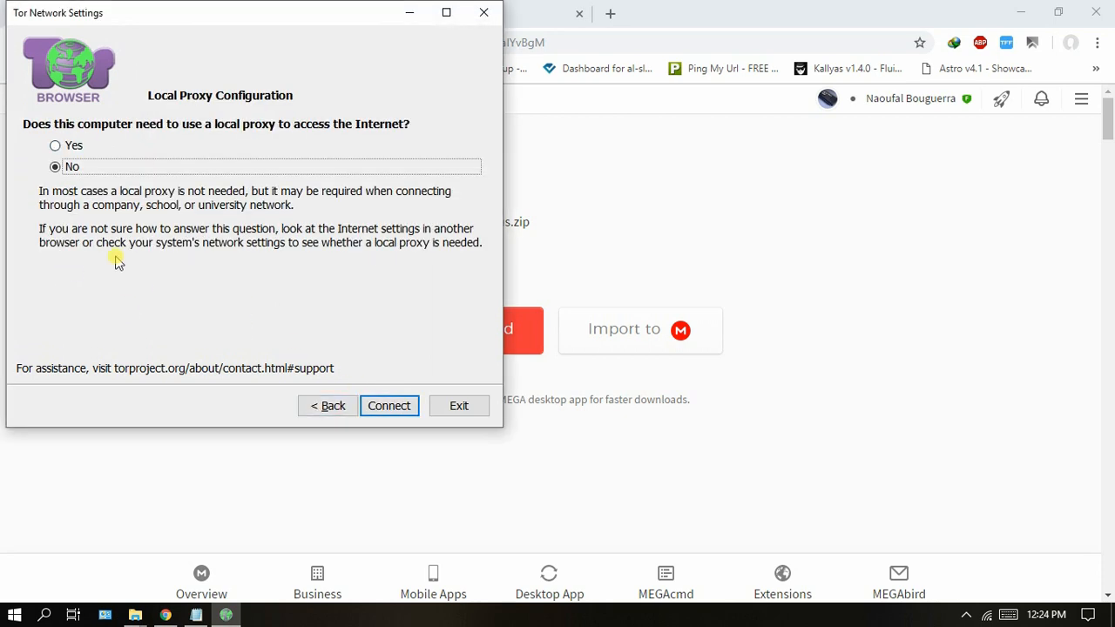
pyautogui.click(391, 408)
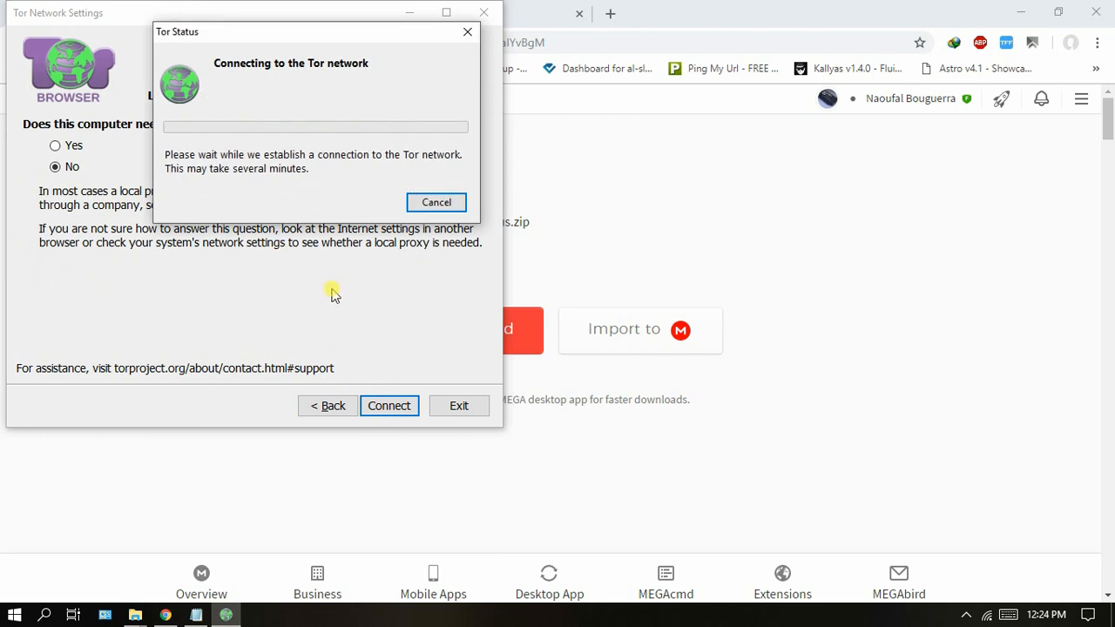
pyautogui.click(388, 406)
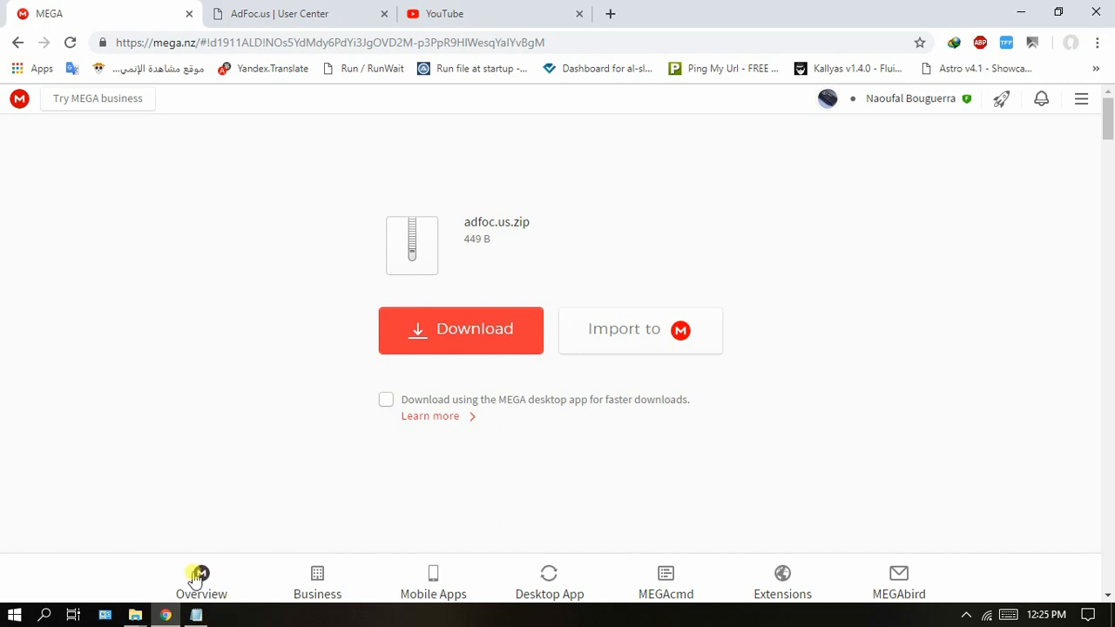
# Step: In the notes file, write "now need to stop update auto" above about:config, with an extra blank line between them
pyautogui.click(196, 615)
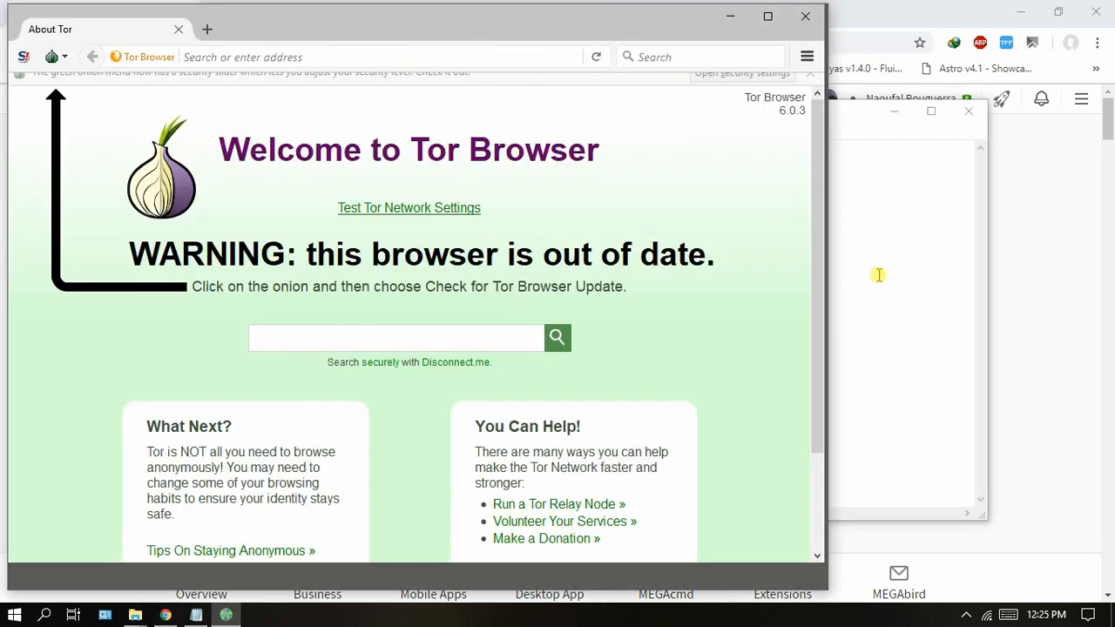
pyautogui.click(876, 275)
pyautogui.click(233, 296)
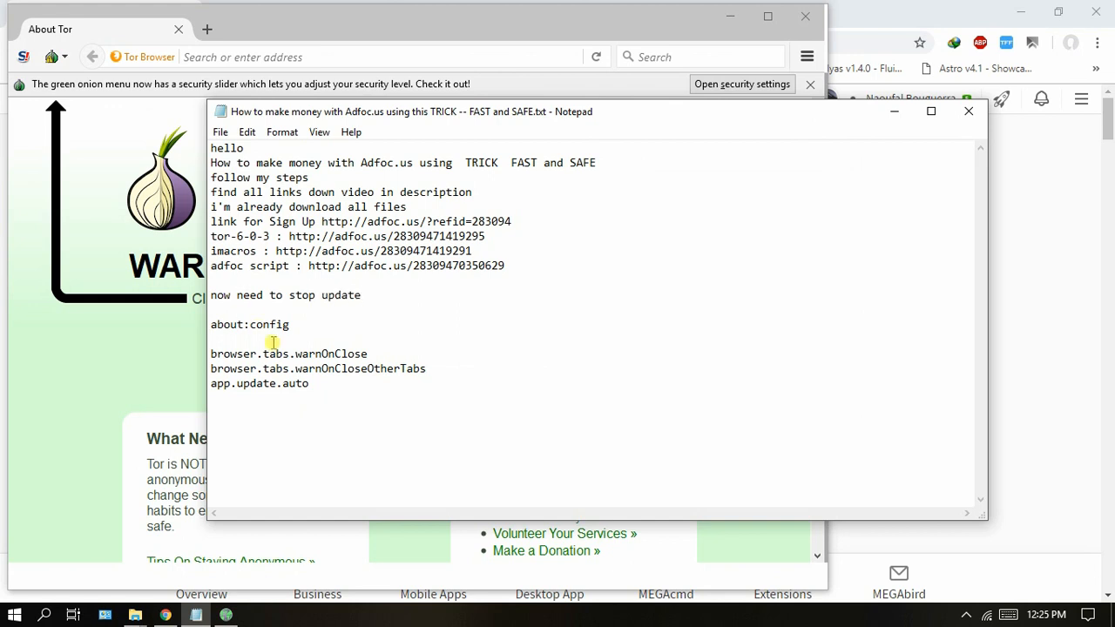
pyautogui.press('Return')
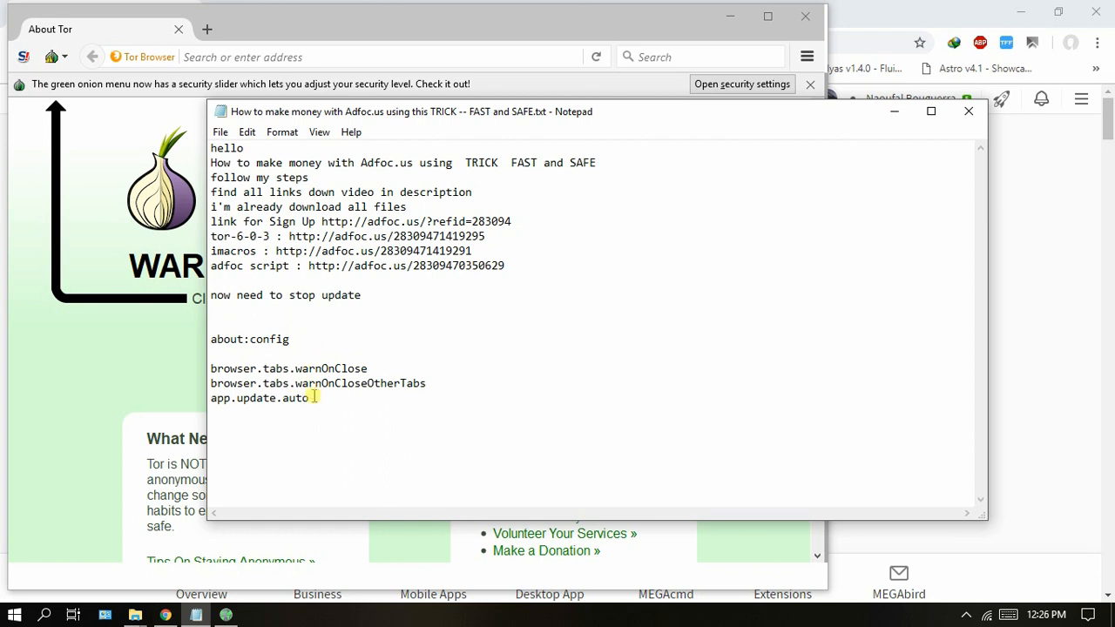
pyautogui.click(282, 398)
# Step: Copy about:config from the notes, open it in Tor Browser and accept the warranty warning
pyautogui.moveTo(306, 337); pyautogui.dragTo(206, 333)
pyautogui.hotkey('ctrl', 'c')
pyautogui.click(231, 54)
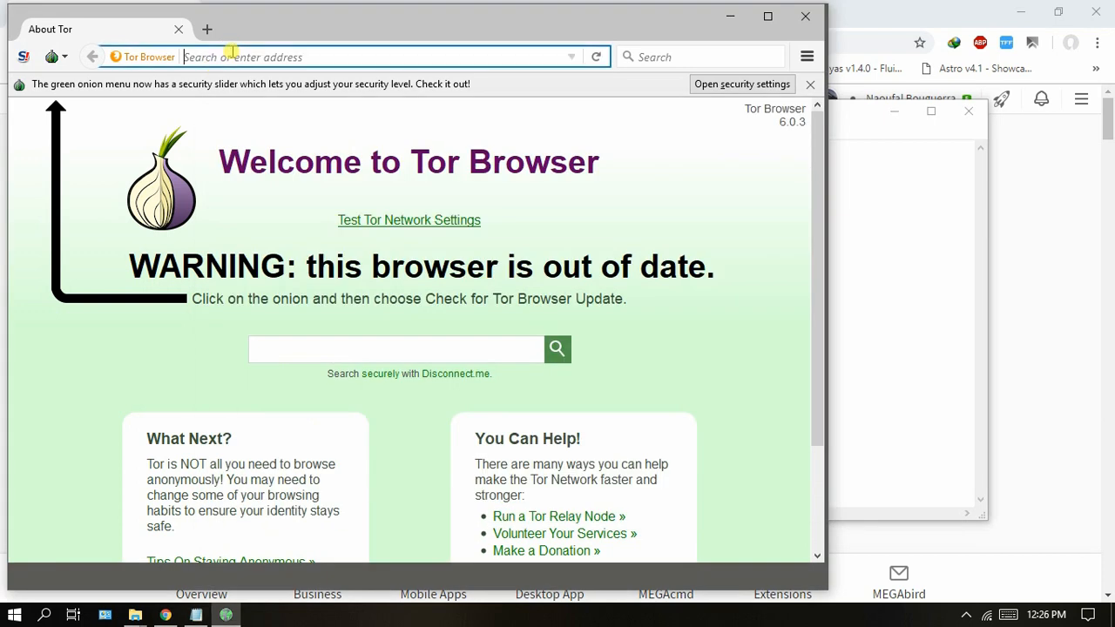
pyautogui.hotkey('ctrl', 'v')
pyautogui.press('Return')
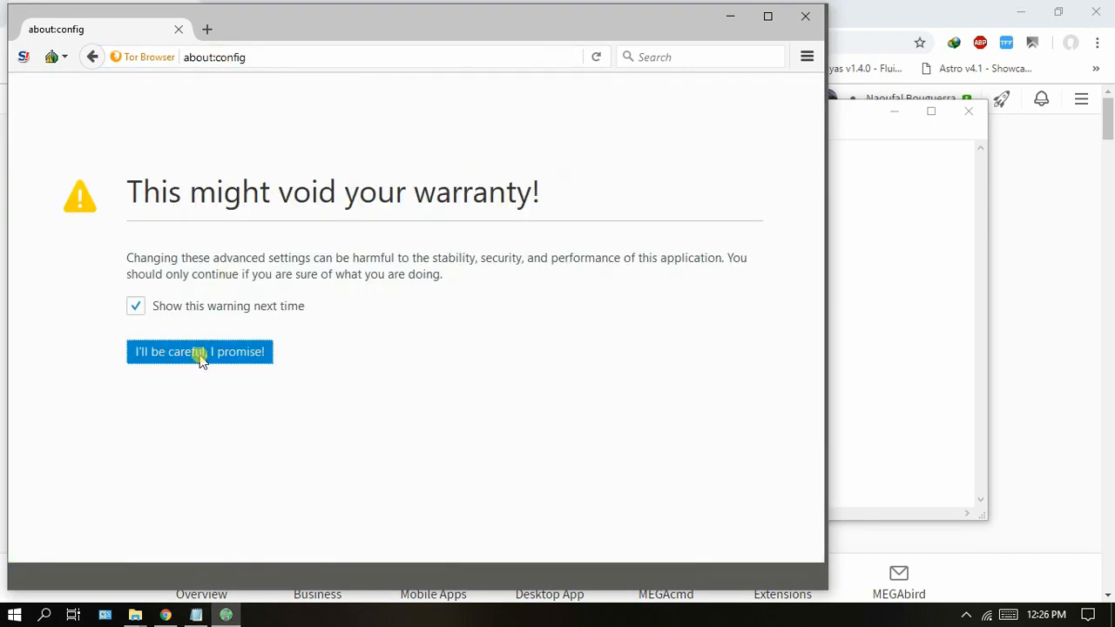
pyautogui.click(201, 353)
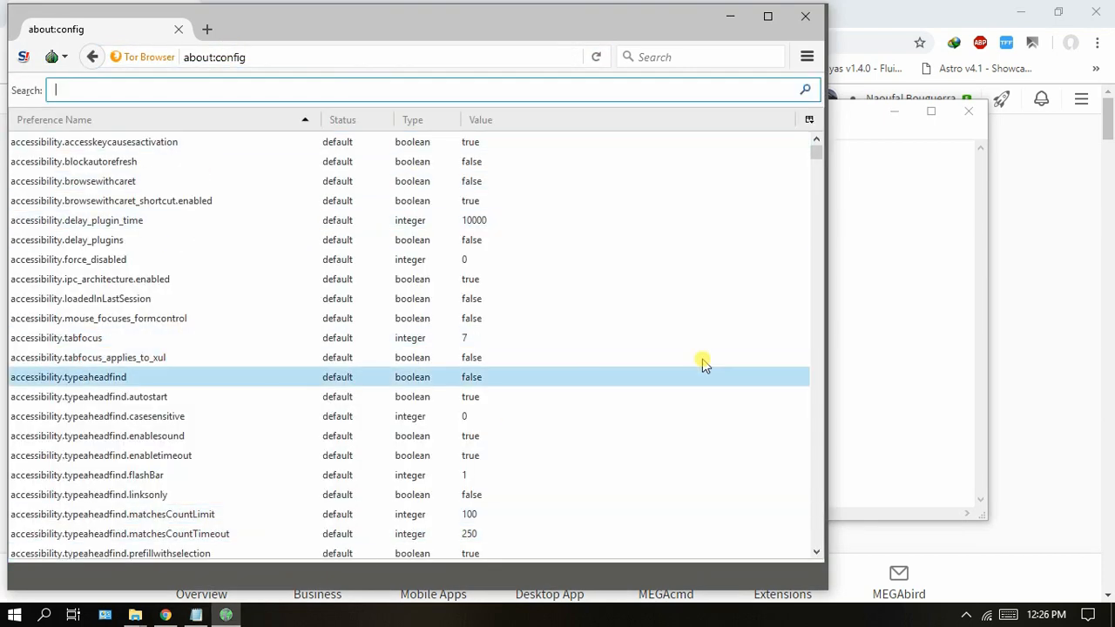
# Step: Find the app.update.auto preference using its name from the notes and set it to false
pyautogui.click(919, 316)
pyautogui.moveTo(315, 398); pyautogui.dragTo(209, 399)
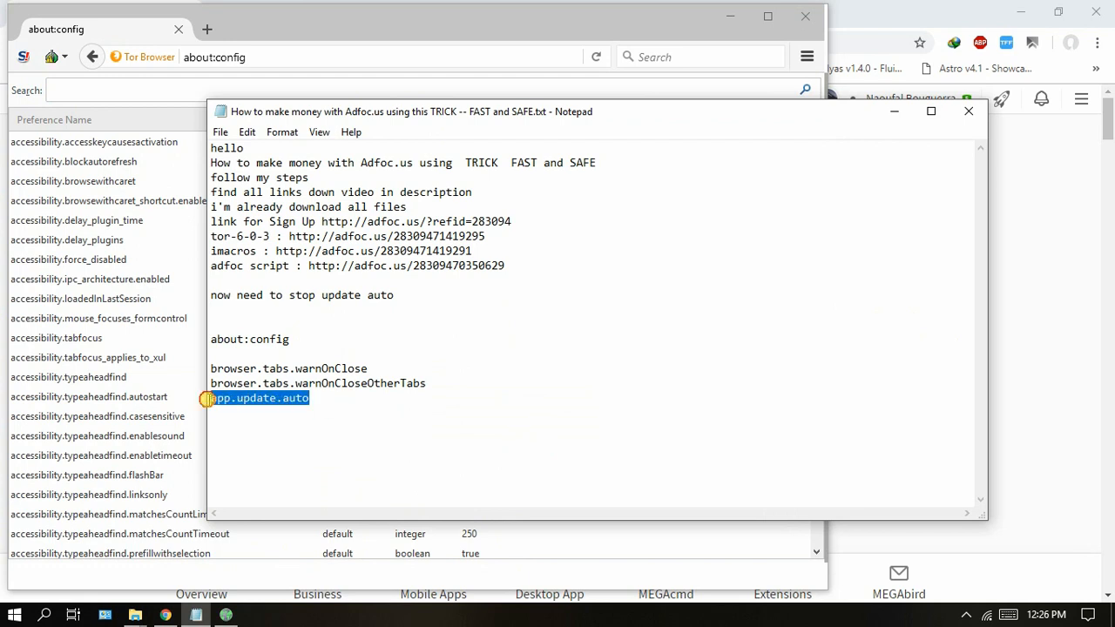
pyautogui.hotkey('ctrl', 'c')
pyautogui.click(126, 89)
pyautogui.hotkey('ctrl', 'v')
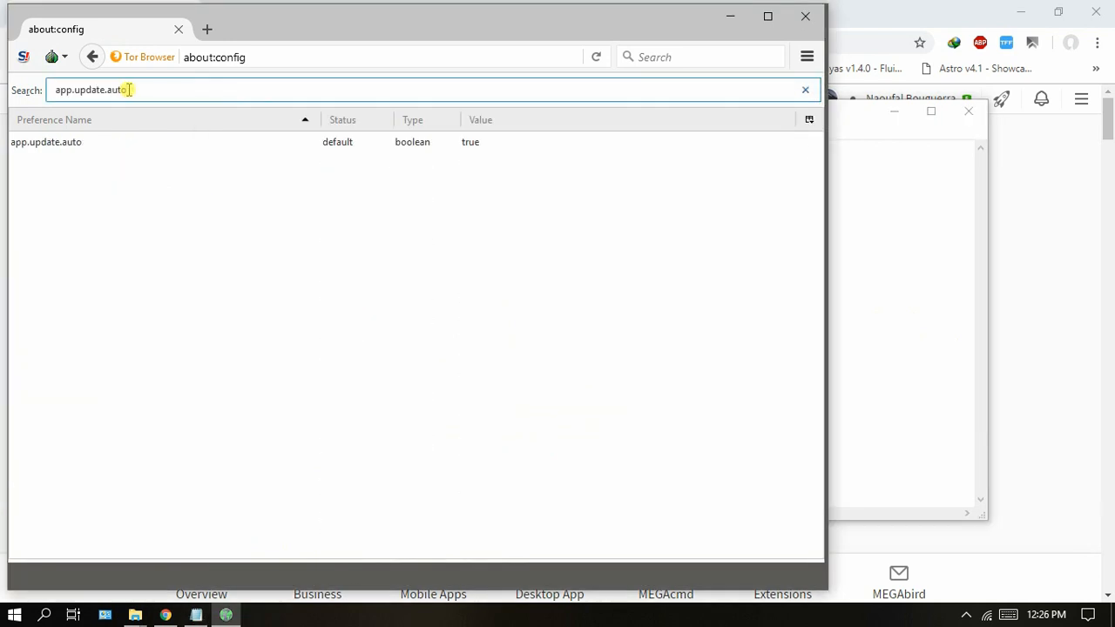
pyautogui.doubleClick(232, 145)
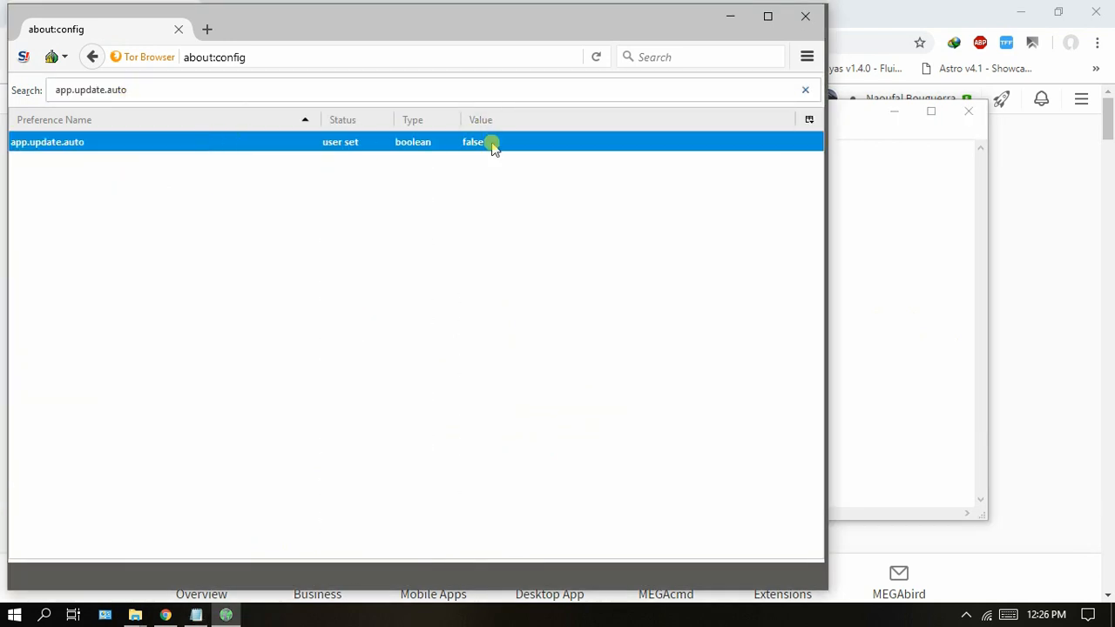
# Step: Search the Tor Browser preferences for browser.tabs.warnOnClose using the name from the notes, then shorten the search to browser.tabs.warnOn
pyautogui.click(892, 220)
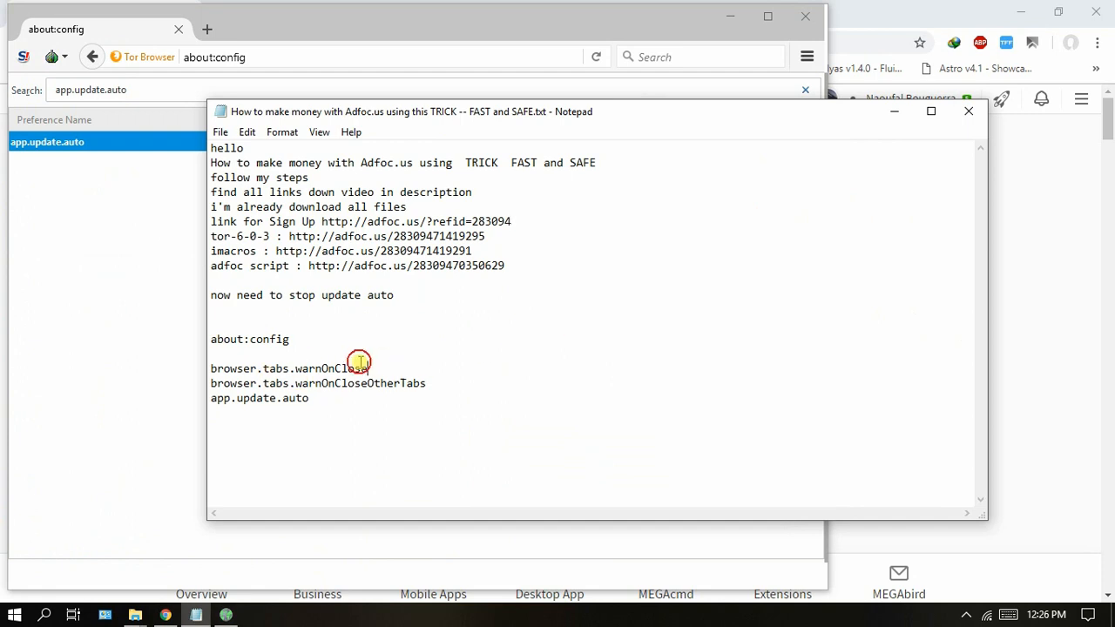
pyautogui.moveTo(368, 369); pyautogui.dragTo(206, 360)
pyautogui.hotkey('ctrl', 'c')
pyautogui.click(134, 90)
pyautogui.hotkey('ctrl', 'v')
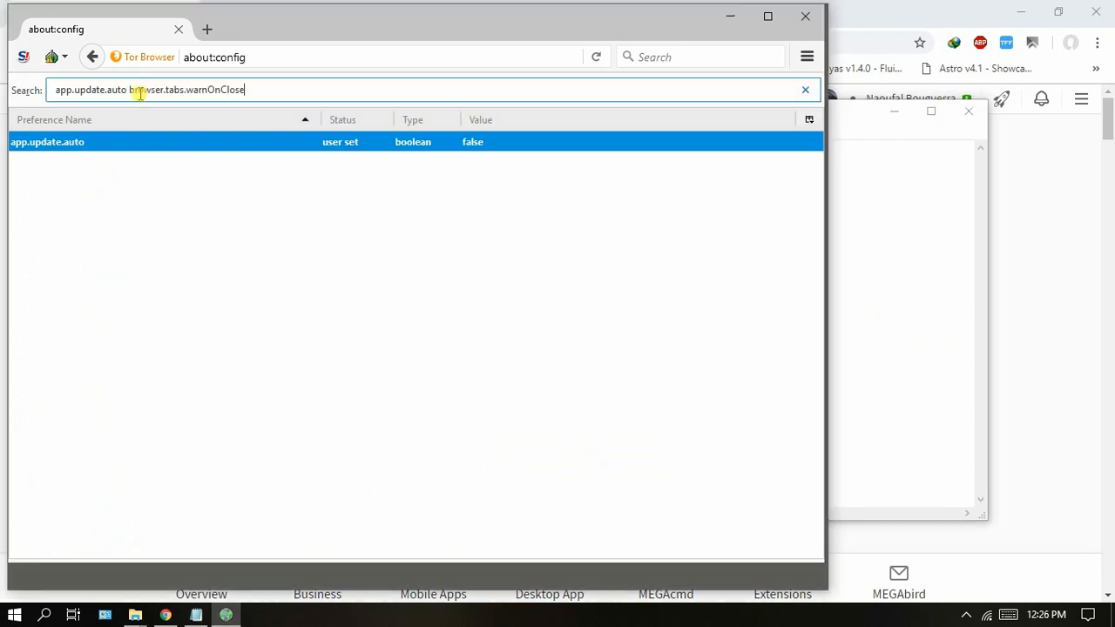
pyautogui.hotkey('ctrl', 'a')
pyautogui.hotkey('ctrl', 'v')
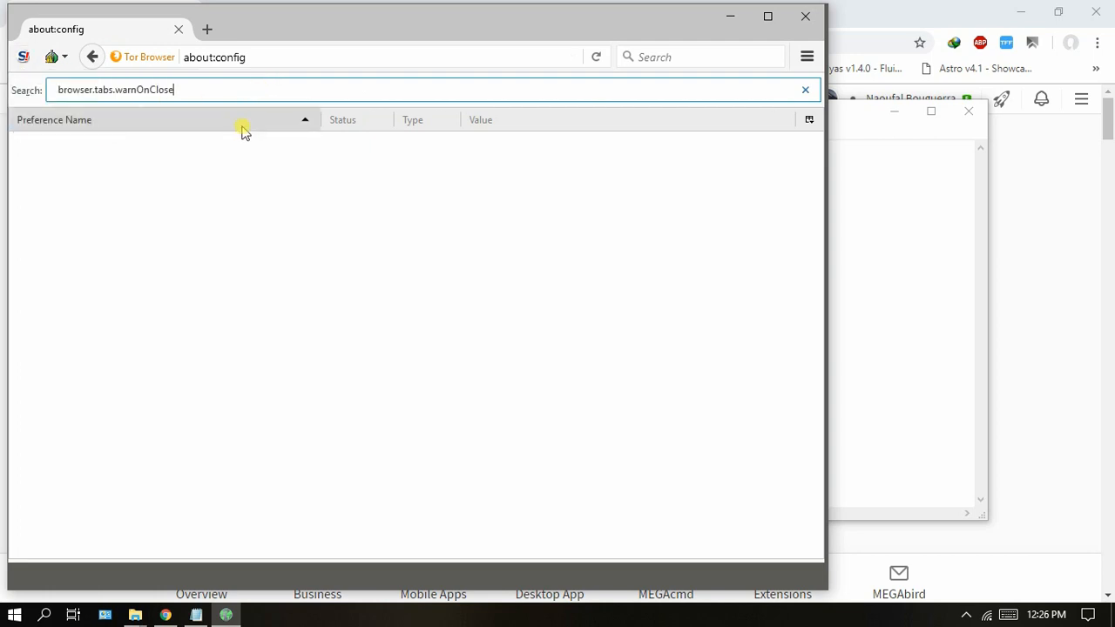
pyautogui.press('BackSpace')
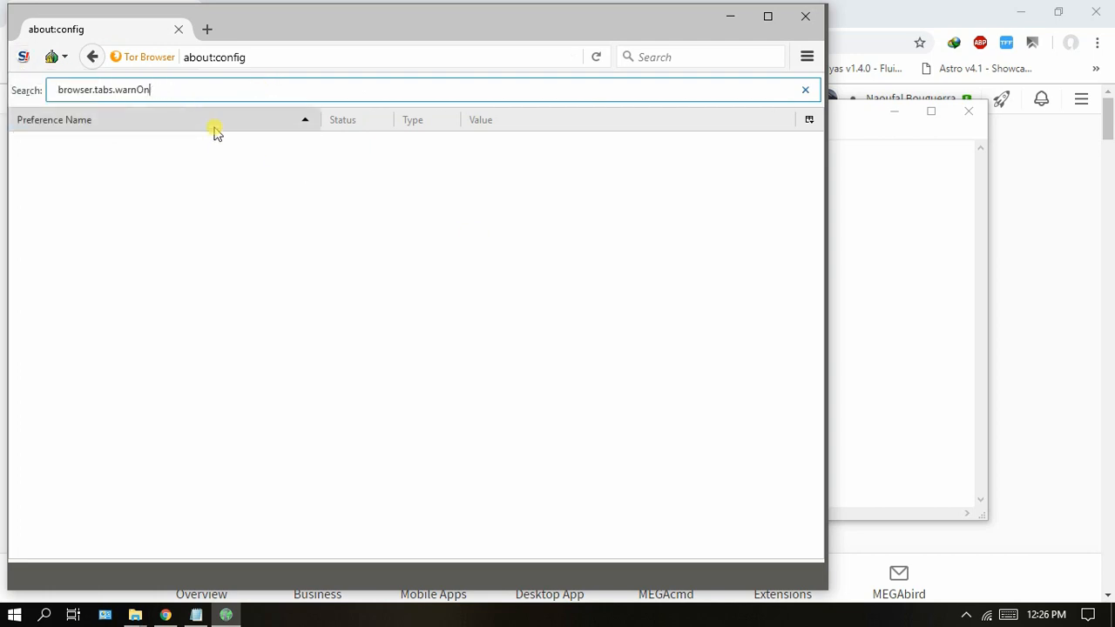
# Step: Find the browser.tabs.warnOnCloseOtherTabs preference using its name from the notes and set it to false
pyautogui.click(915, 263)
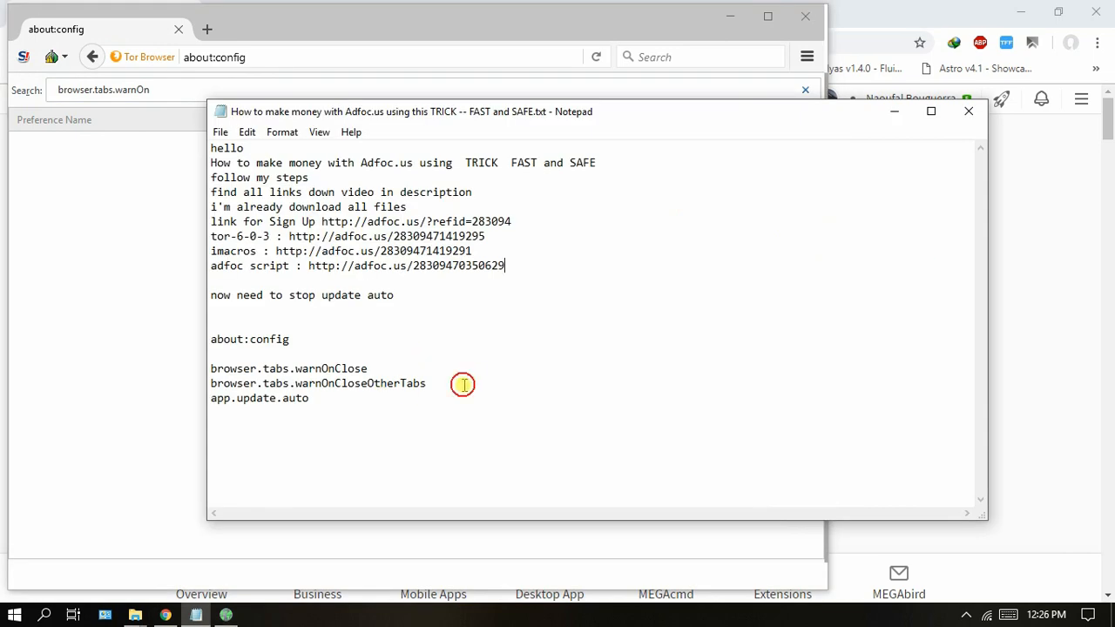
pyautogui.moveTo(462, 384); pyautogui.dragTo(217, 384)
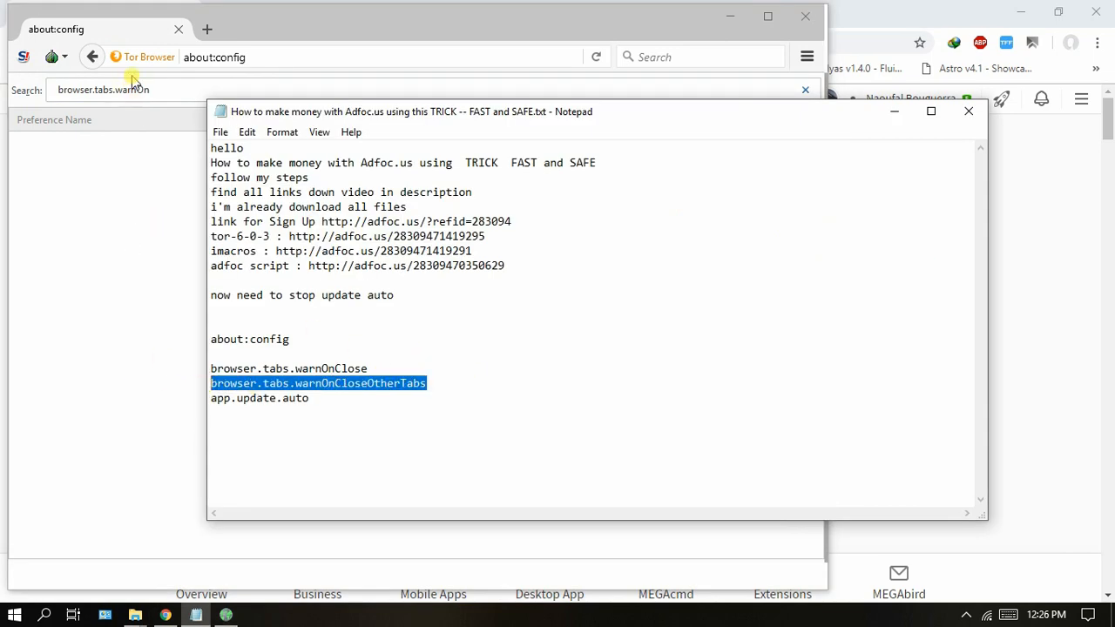
pyautogui.click(83, 87)
pyautogui.hotkey('ctrl', 'a')
pyautogui.hotkey('ctrl', 'v')
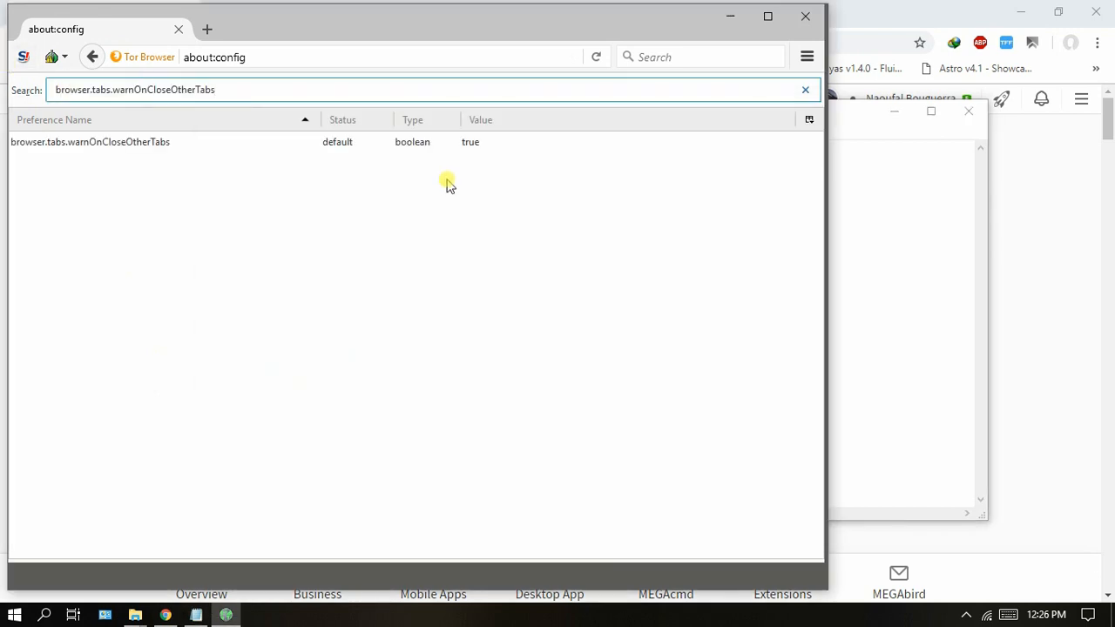
pyautogui.doubleClick(448, 143)
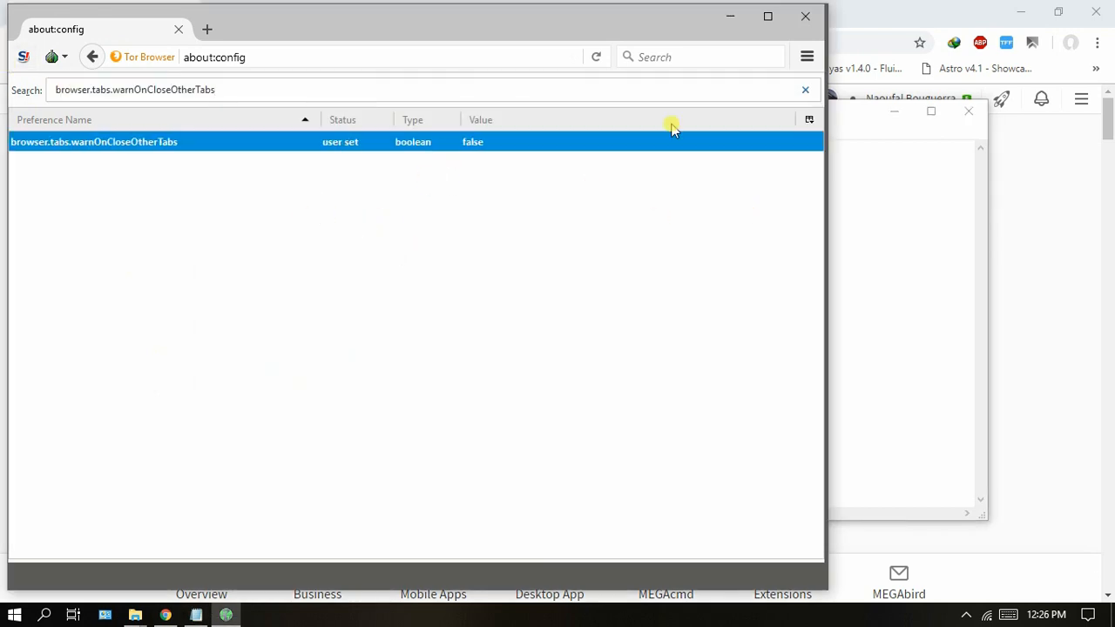
# Step: Install the iMacros add-on in Tor Browser from imacros_for_firefox-9.0.3-fx.xpi in the apps folder, and show its sidebar without the welcome page
pyautogui.click(806, 57)
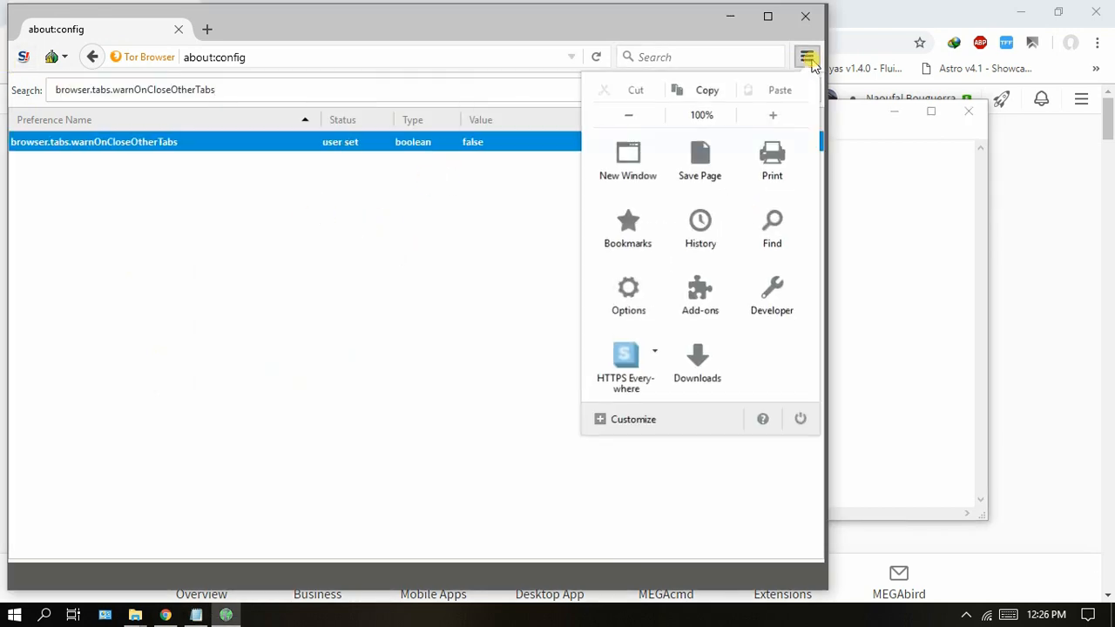
pyautogui.click(697, 300)
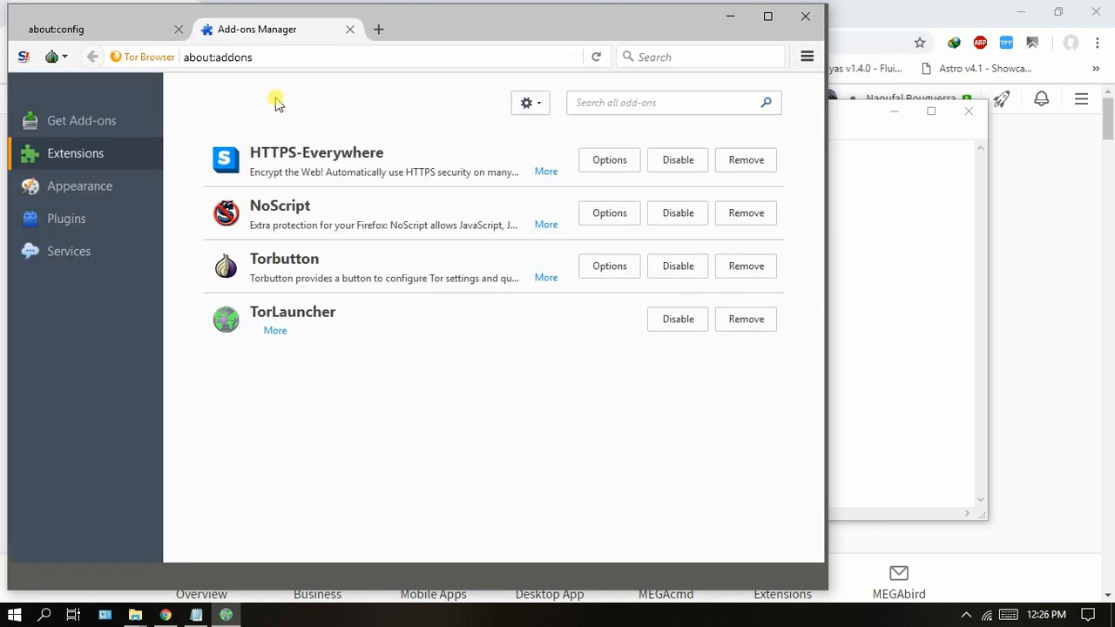
pyautogui.click(927, 201)
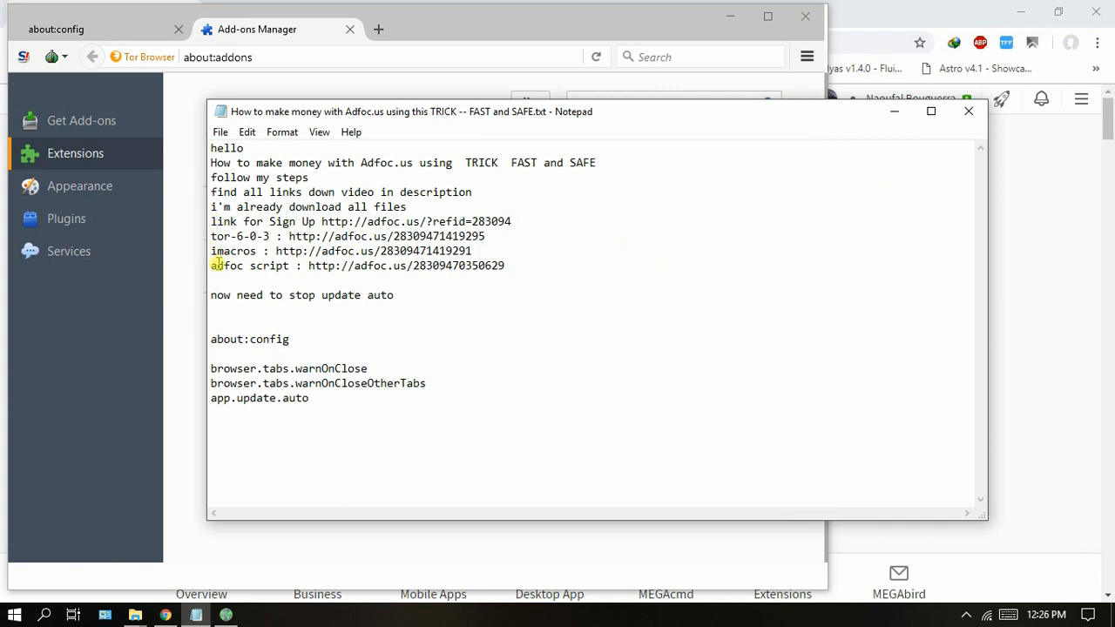
pyautogui.moveTo(211, 251); pyautogui.dragTo(253, 252)
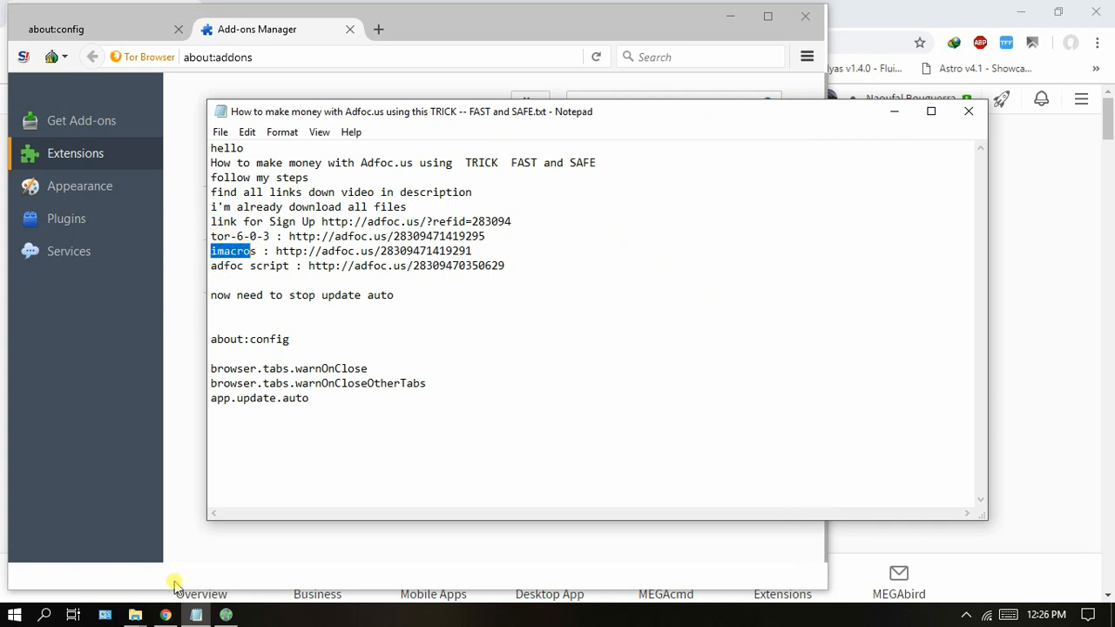
pyautogui.click(135, 615)
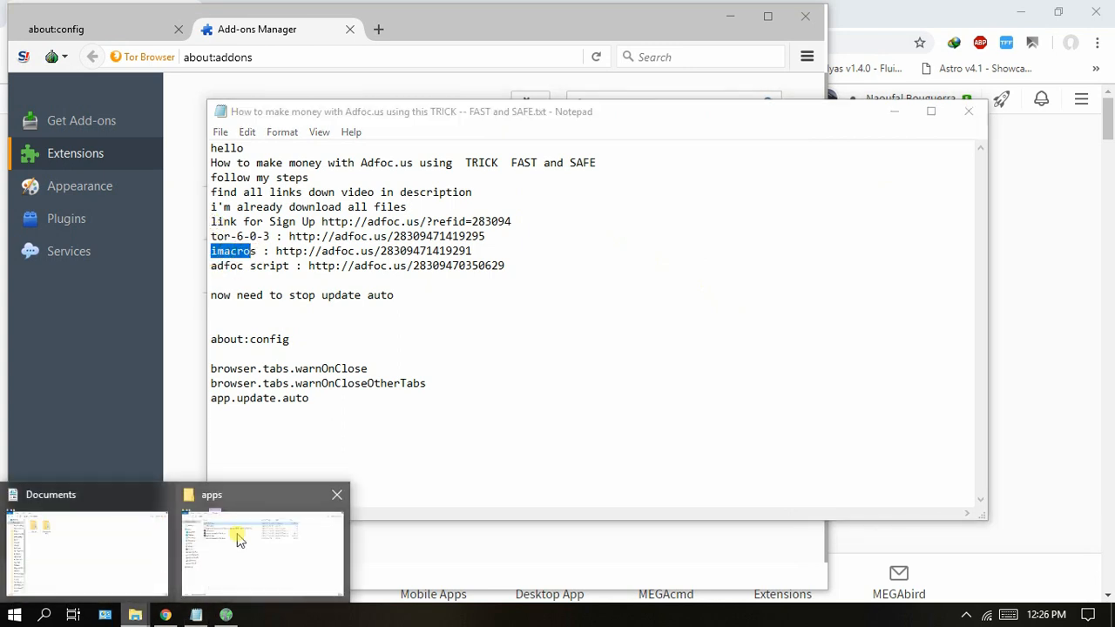
pyautogui.click(231, 535)
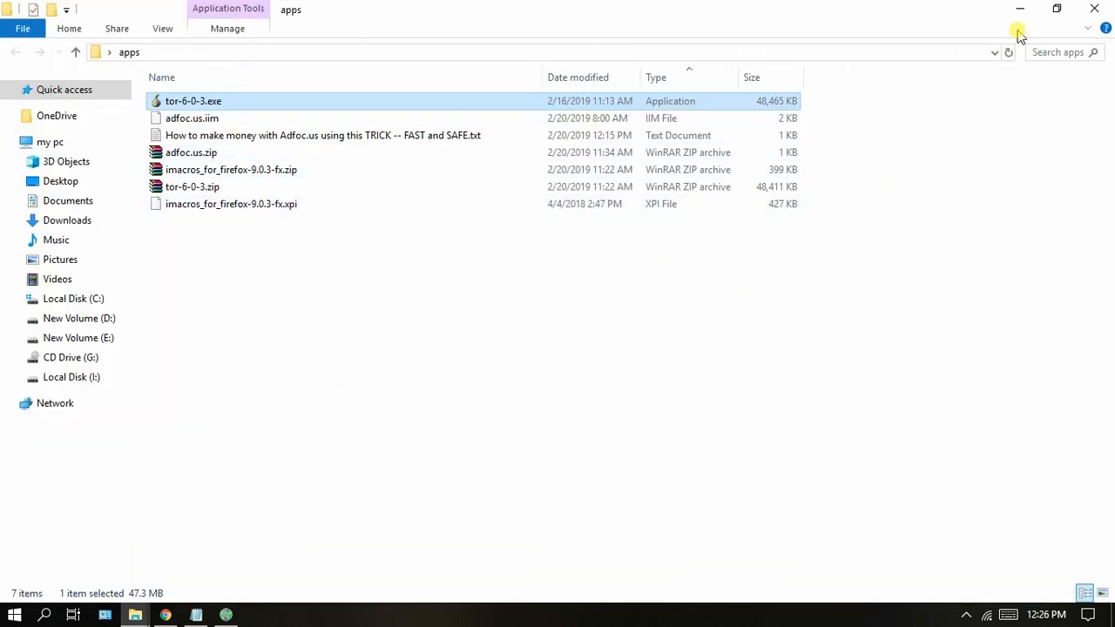
pyautogui.click(183, 205)
pyautogui.moveTo(176, 214); pyautogui.dragTo(374, 212)
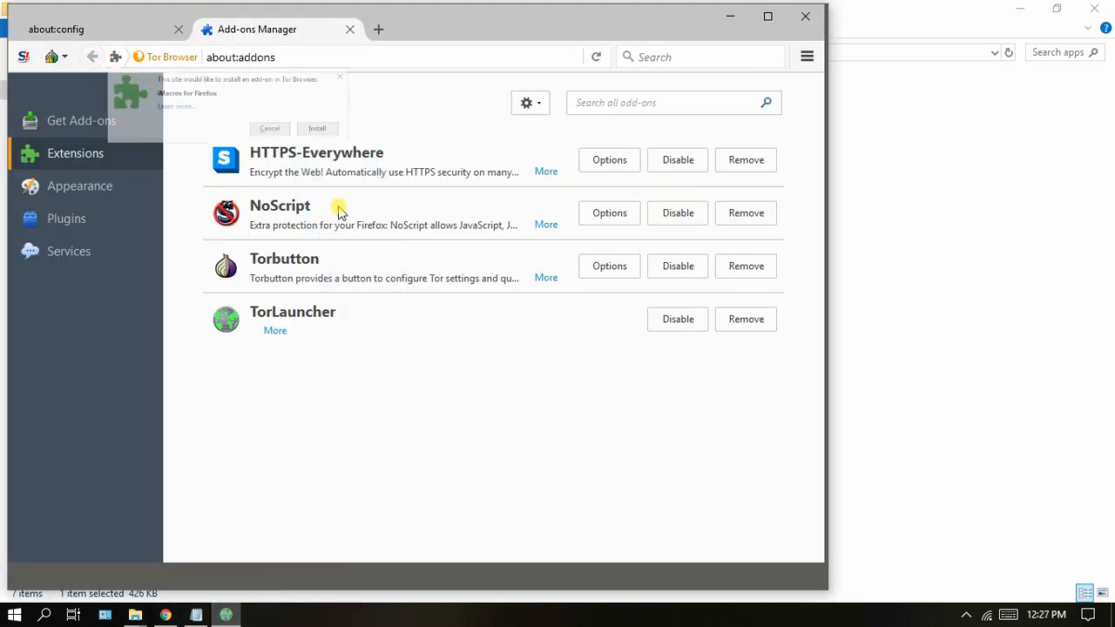
pyautogui.click(410, 161)
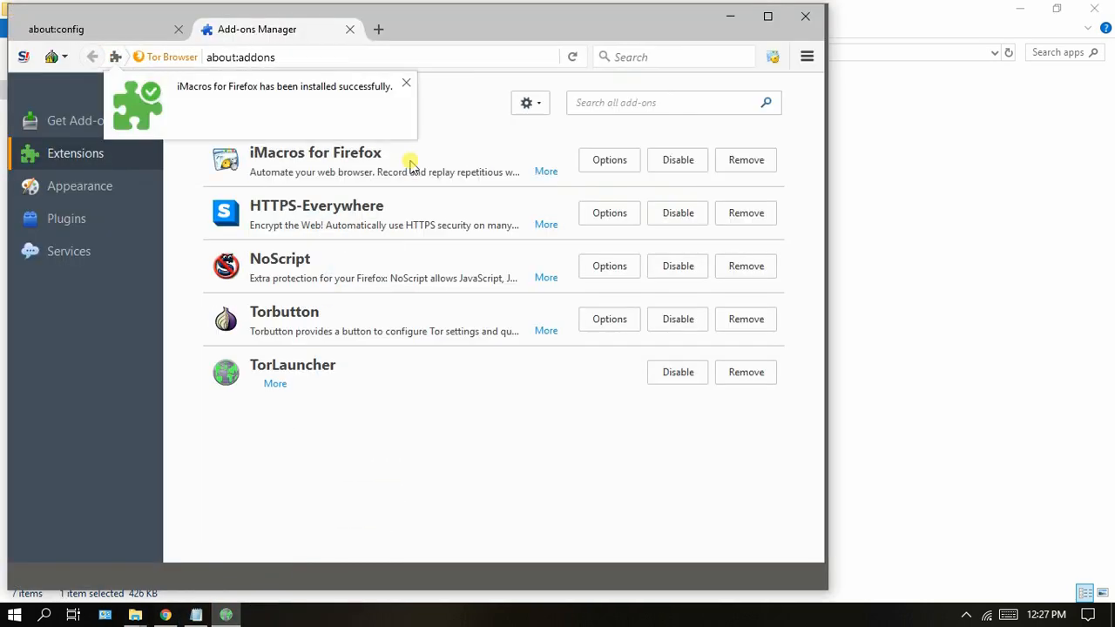
pyautogui.click(774, 58)
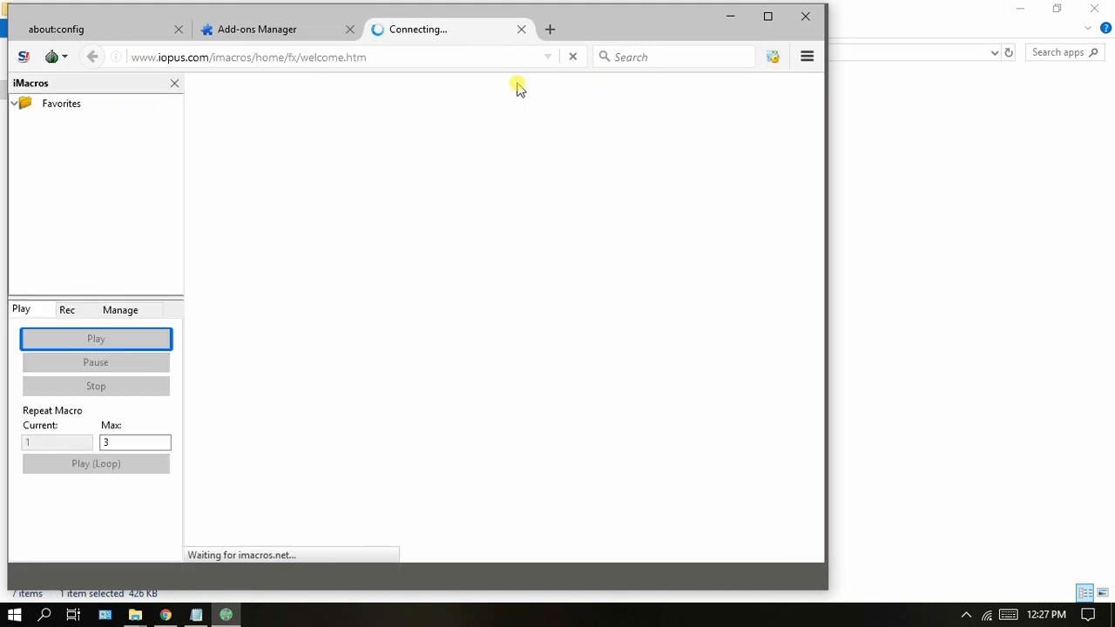
pyautogui.click(520, 29)
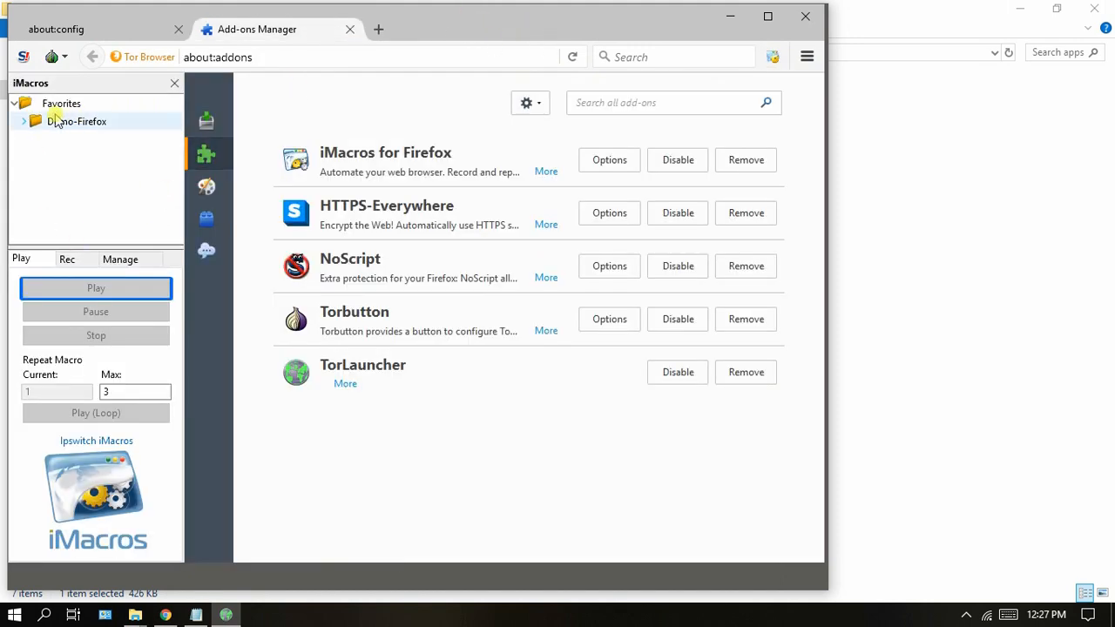
# Step: Copy the adfoc.us.iim script file from the apps folder
pyautogui.click(926, 299)
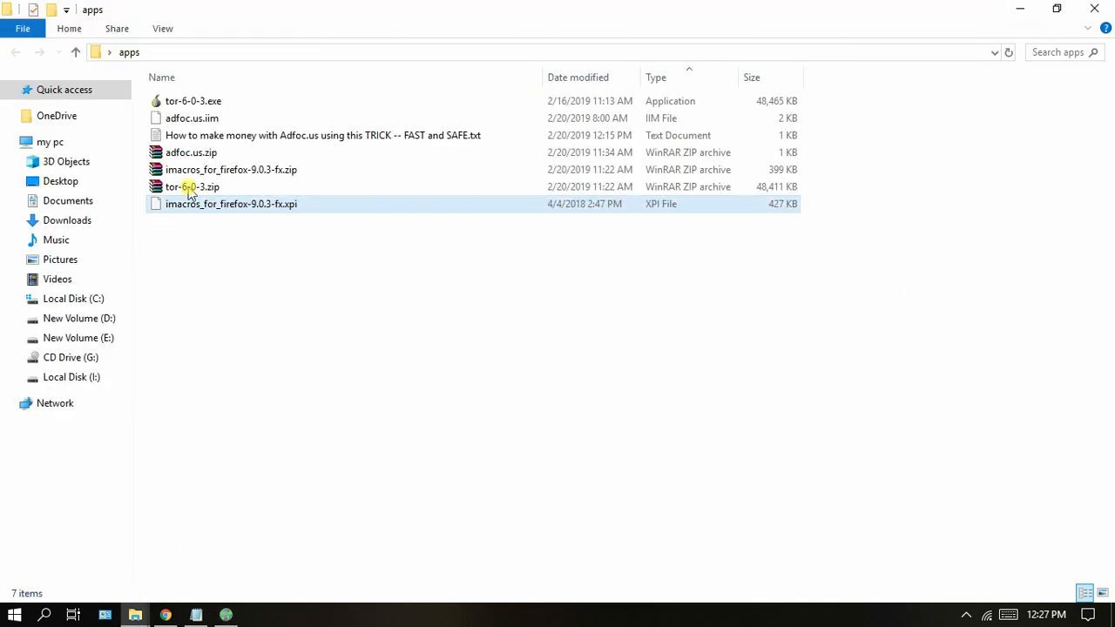
pyautogui.click(199, 121)
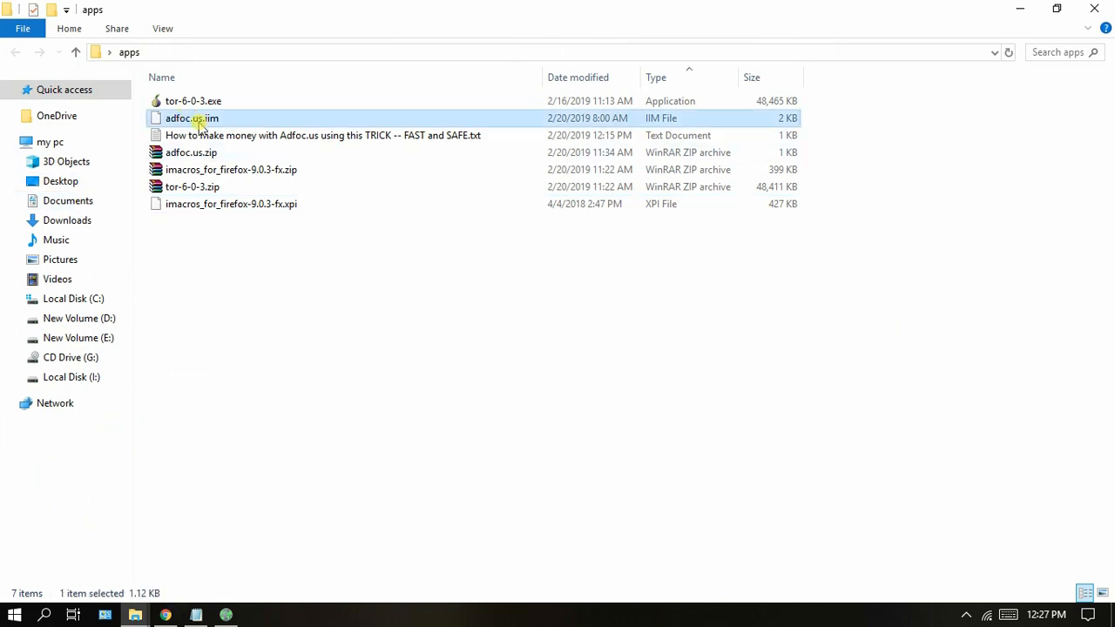
pyautogui.rightClick(192, 122)
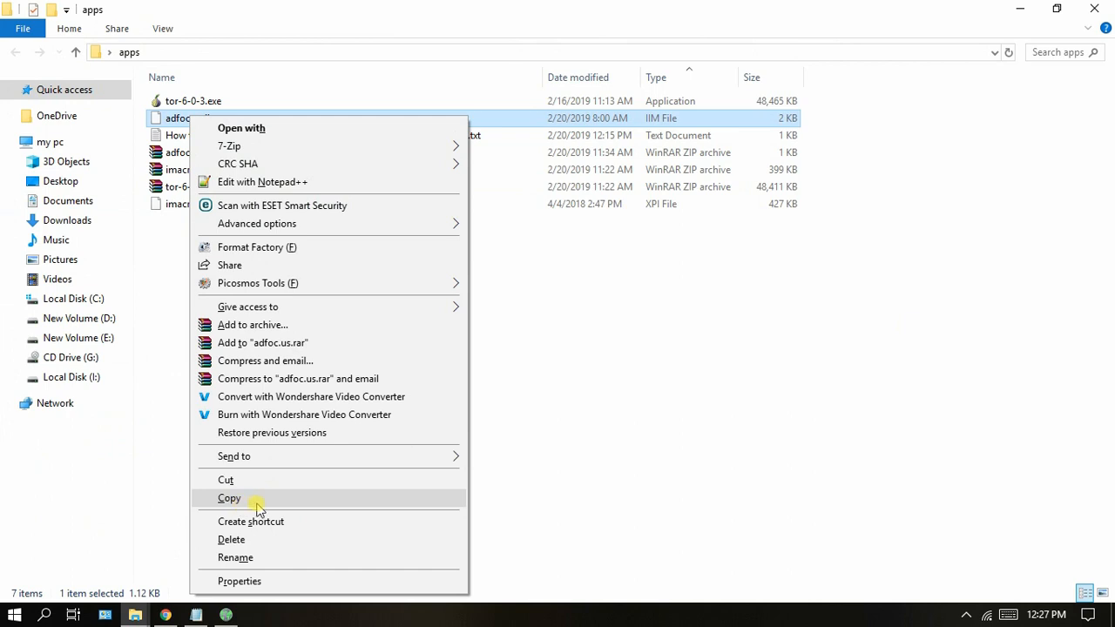
pyautogui.click(229, 500)
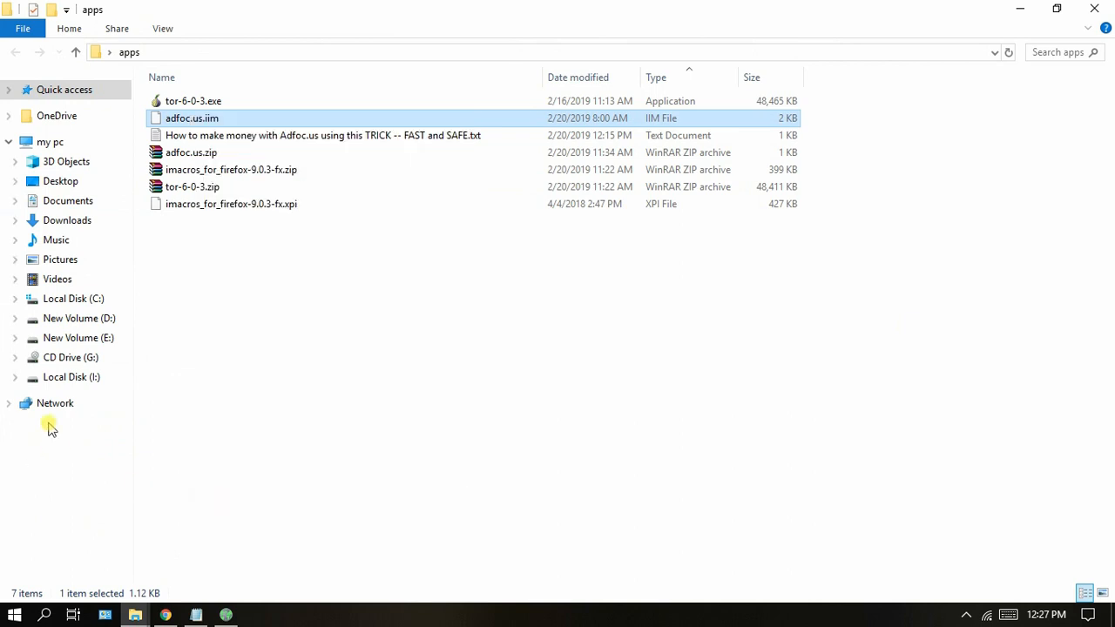
# Step: Paste the copied script into the Macros folder inside Documents > iMacros
pyautogui.moveTo(128, 617)
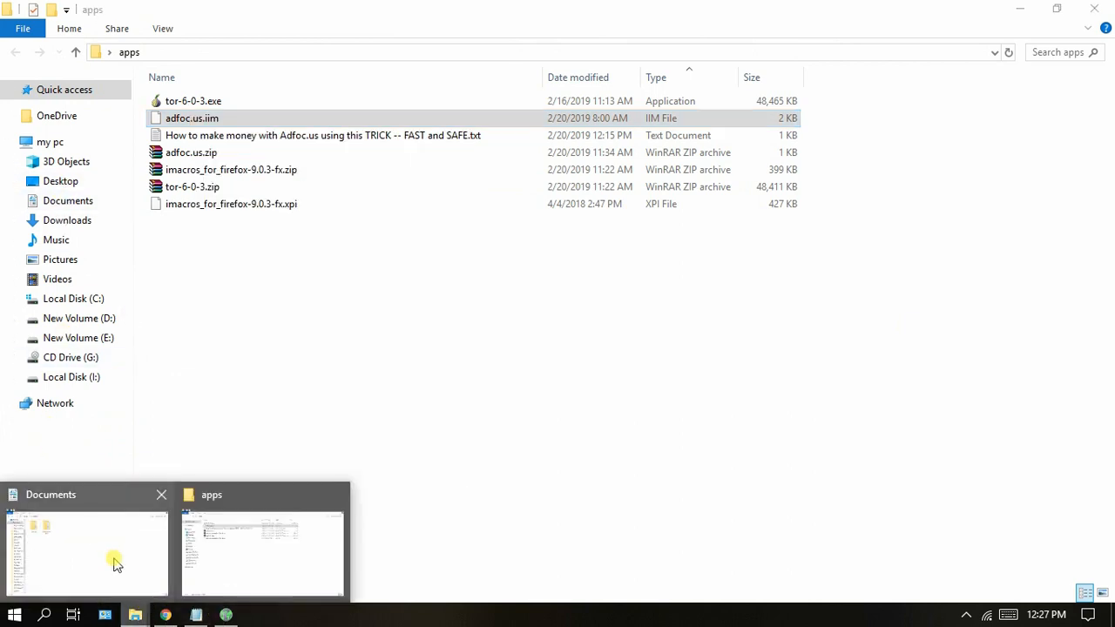
pyautogui.click(106, 548)
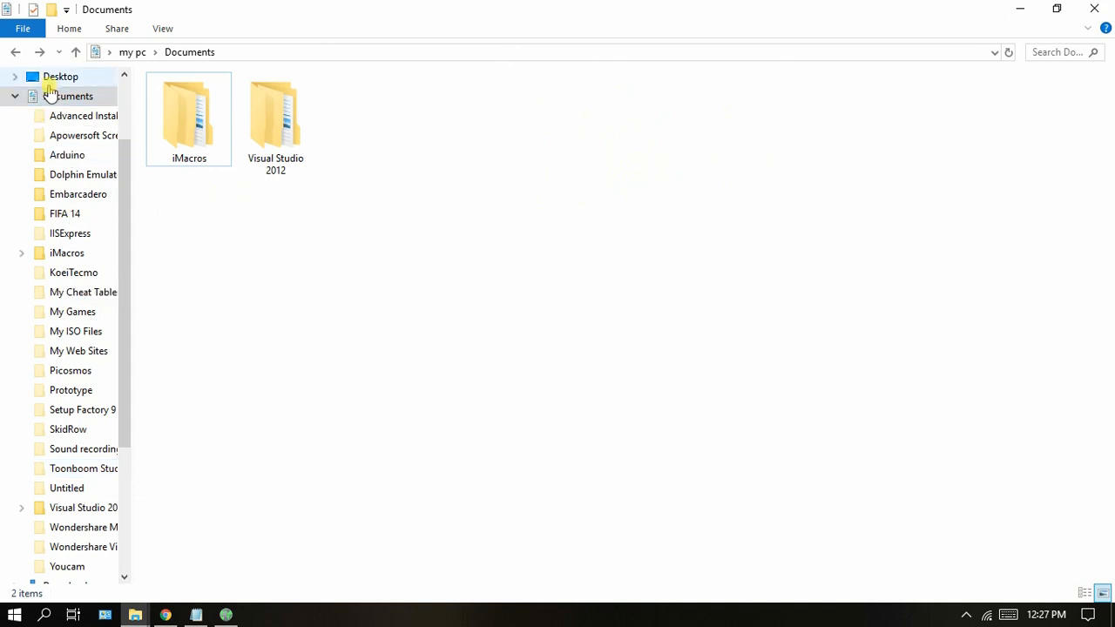
pyautogui.click(17, 95)
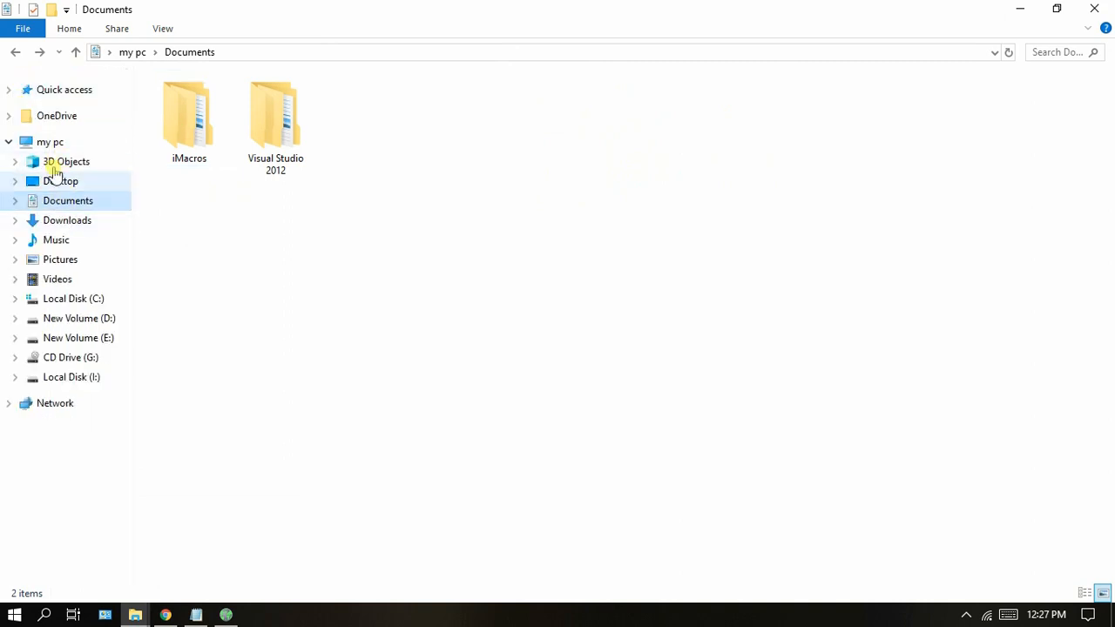
pyautogui.click(48, 142)
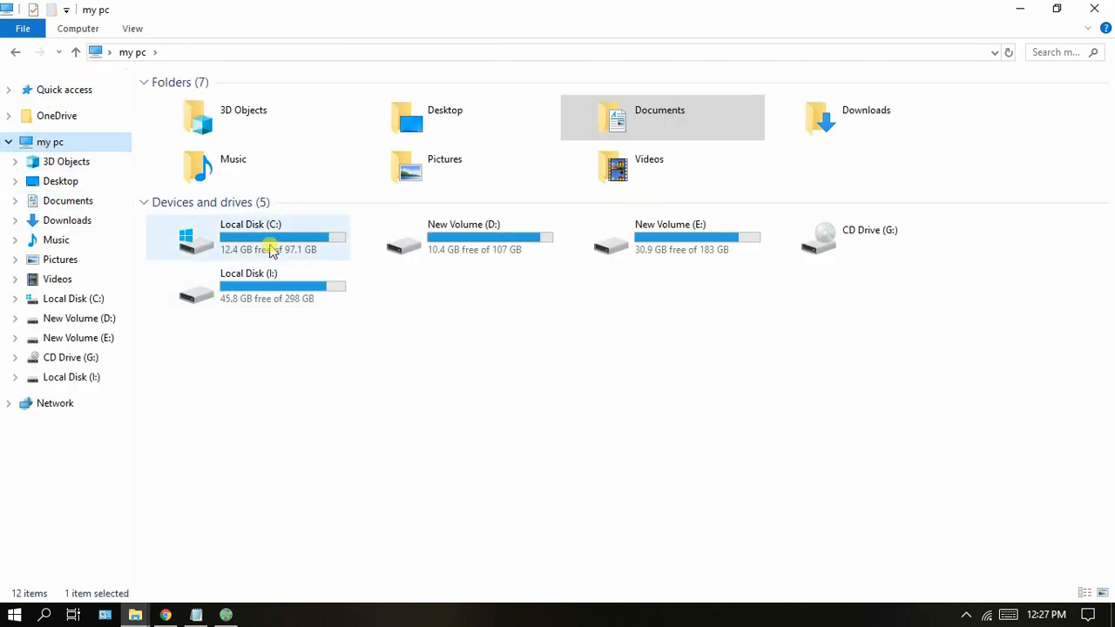
pyautogui.doubleClick(660, 118)
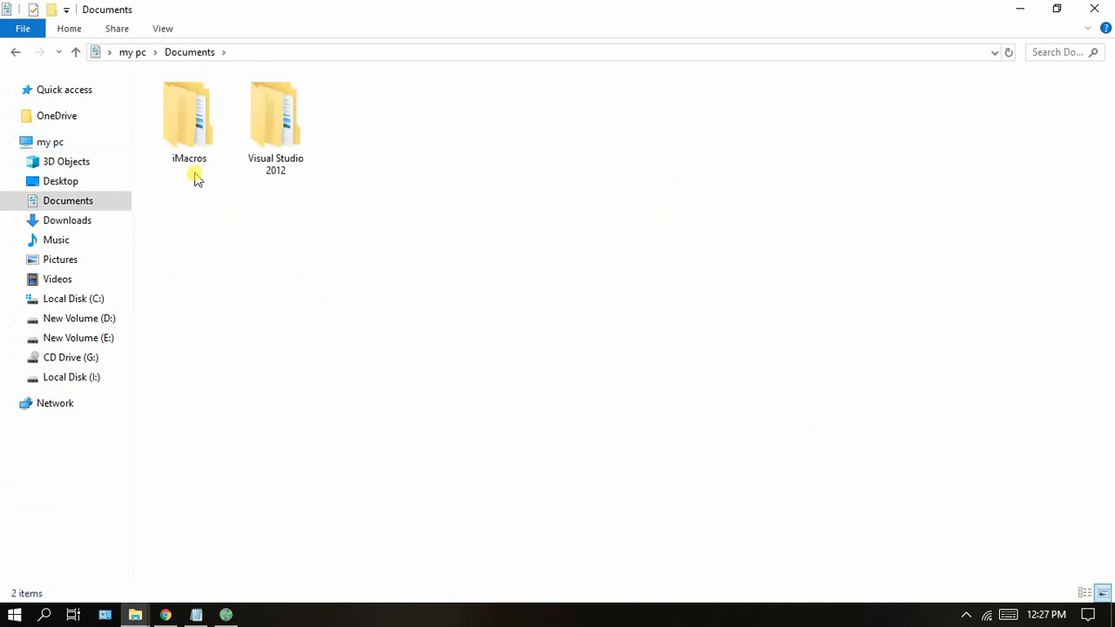
pyautogui.click(198, 123)
pyautogui.doubleClick(199, 123)
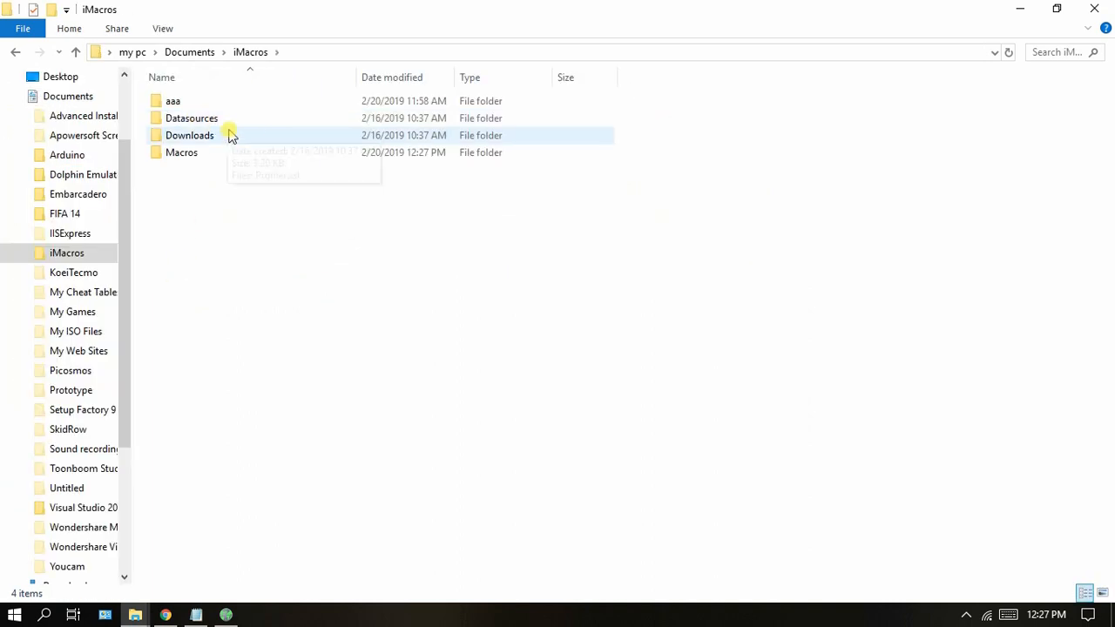
pyautogui.doubleClick(199, 151)
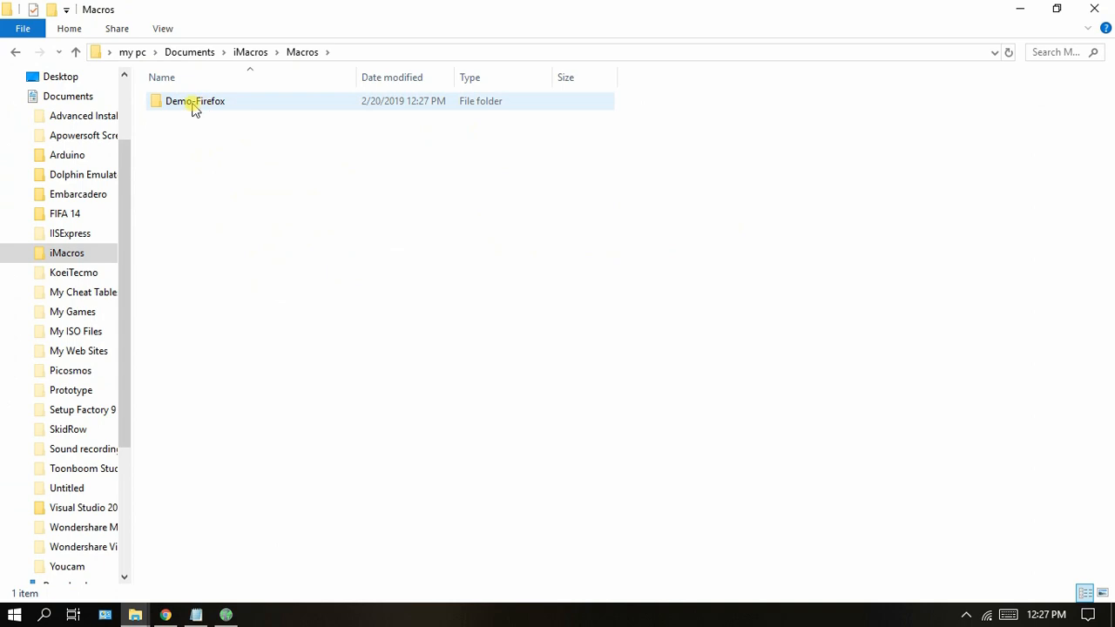
pyautogui.rightClick(198, 152)
pyautogui.click(249, 263)
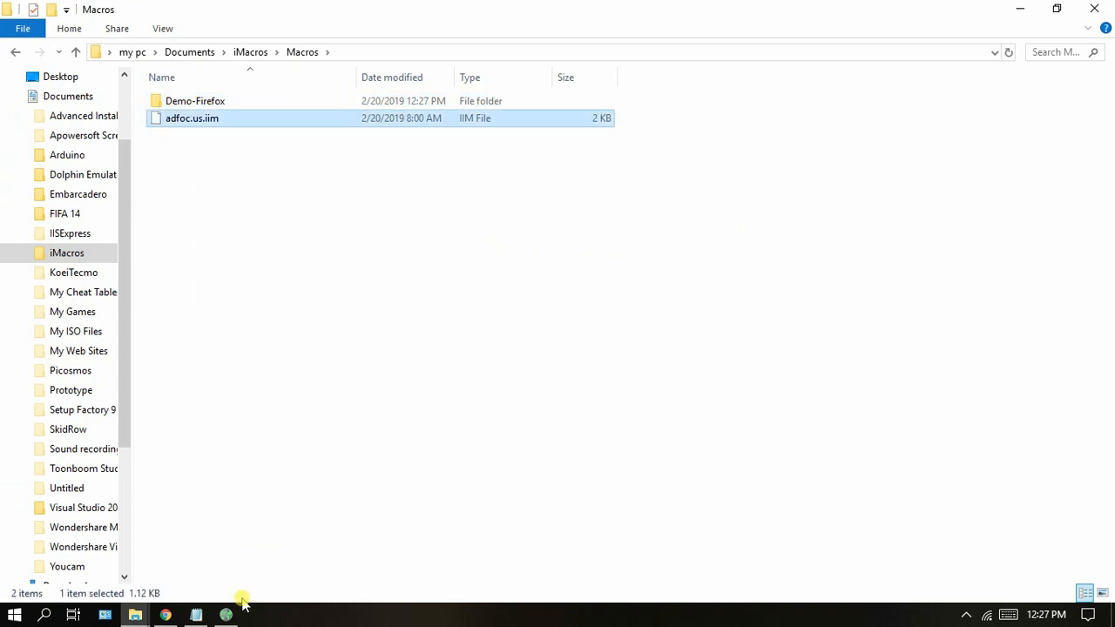
# Step: Return to Tor Browser, reload the iMacros sidebar and select the adfoc.us.iim macro
pyautogui.click(224, 614)
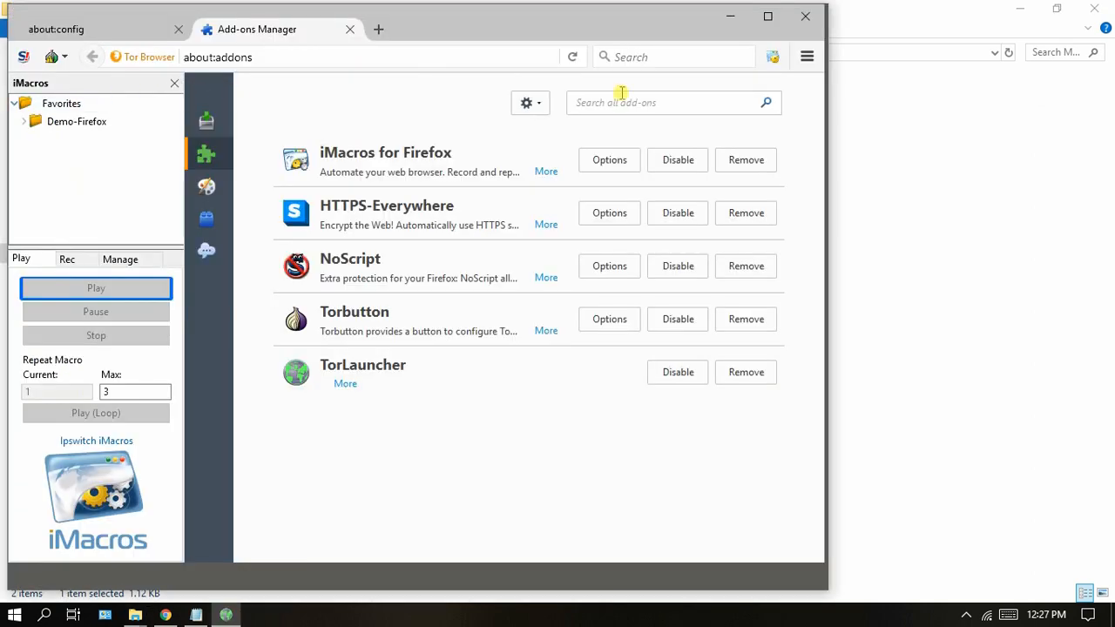
pyautogui.click(772, 58)
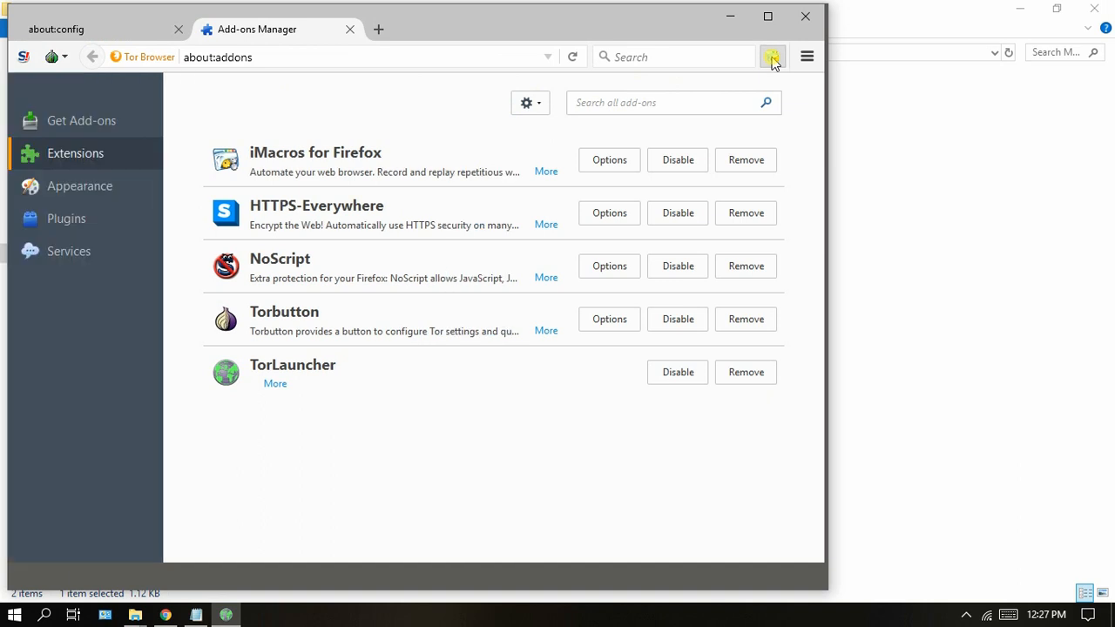
pyautogui.click(772, 58)
pyautogui.click(42, 148)
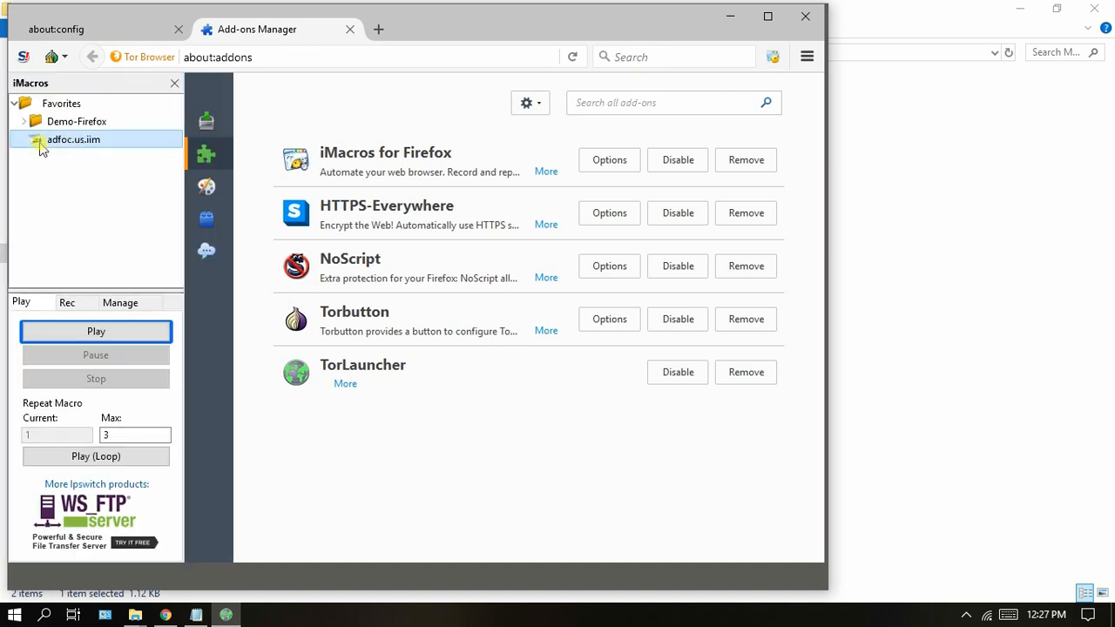
pyautogui.rightClick(74, 148)
pyautogui.click(119, 170)
pyautogui.click(165, 615)
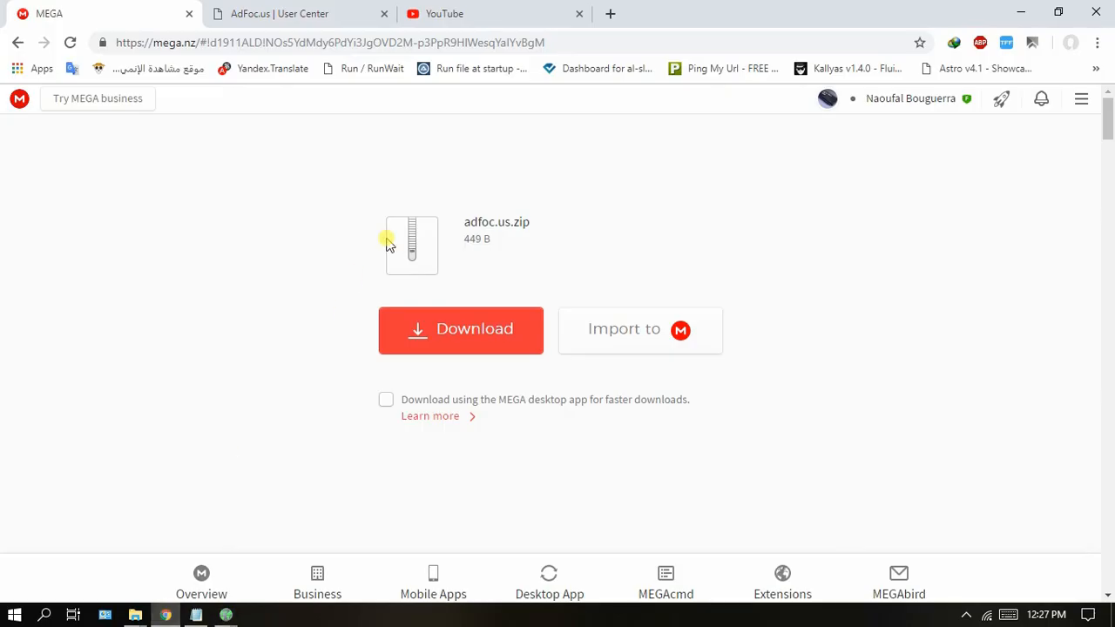
pyautogui.click(331, 10)
pyautogui.scroll(-6, 383, 266)
pyautogui.scroll(3, 692, 194)
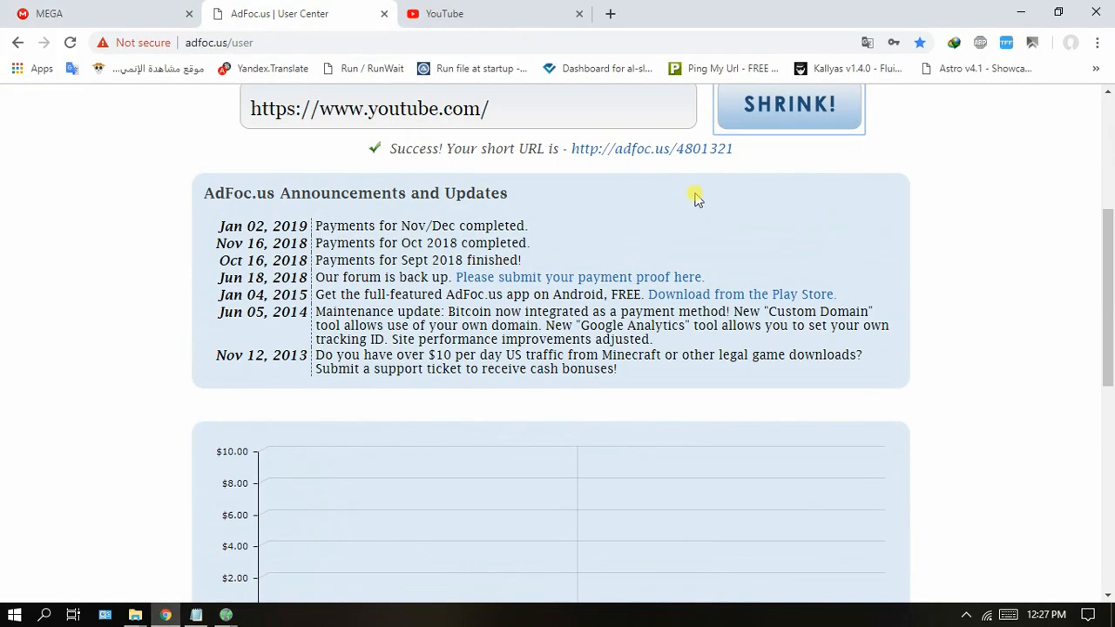
pyautogui.moveTo(739, 153); pyautogui.dragTo(568, 148)
pyautogui.hotkey('ctrl', 'c')
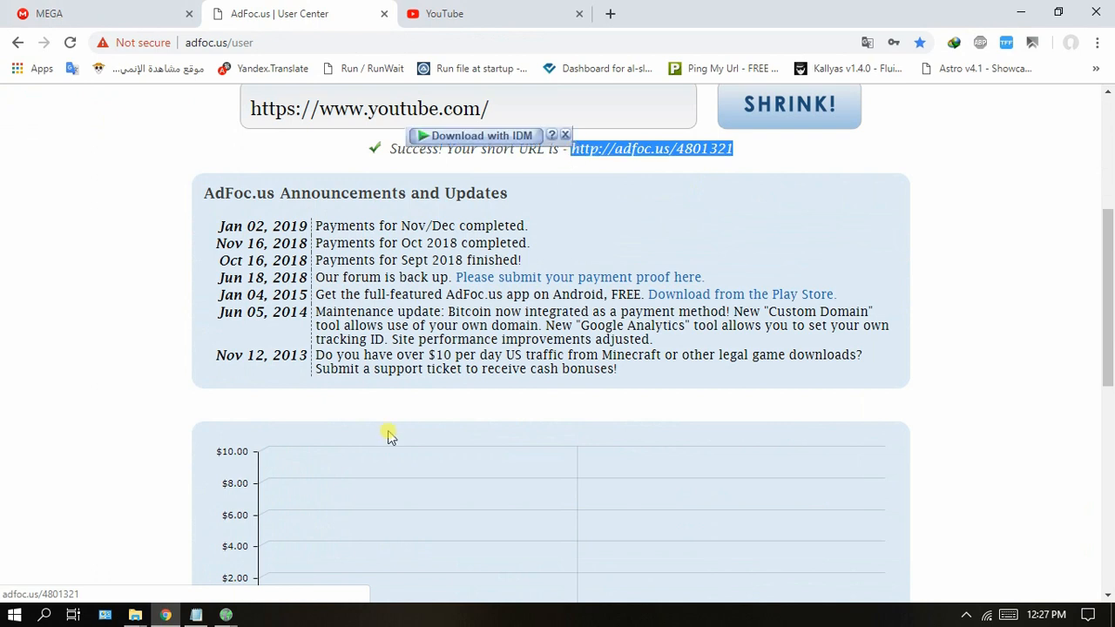
# Step: Switch to the iMacros editor holding adfoc.us.iim and view the tab URL commands at the script's beginning
pyautogui.click(226, 615)
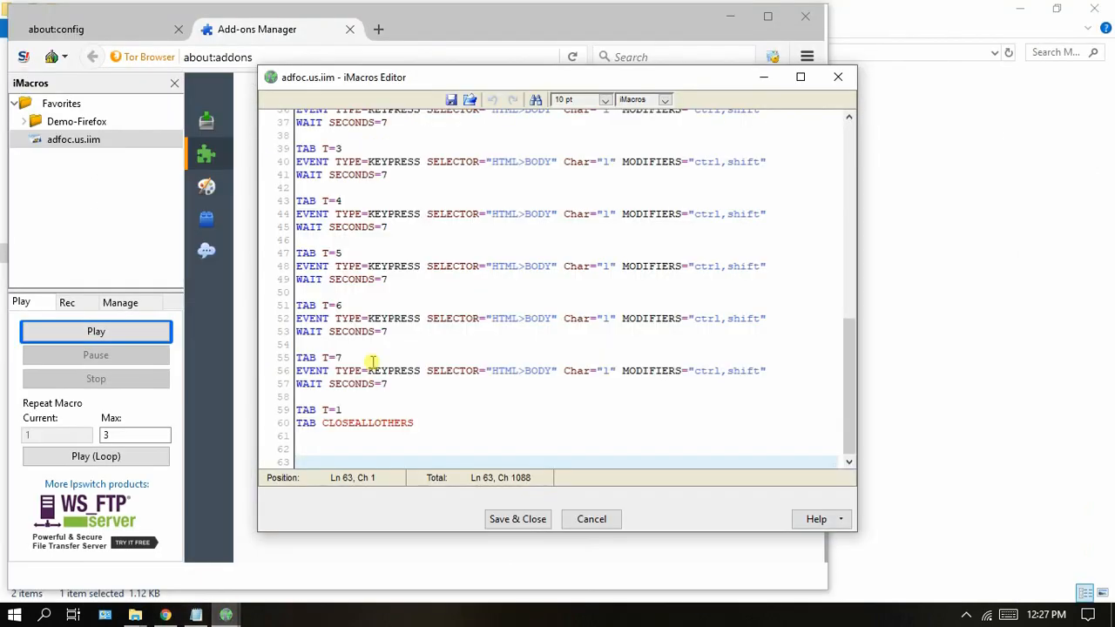
pyautogui.scroll(8, 464, 231)
pyautogui.scroll(6, 464, 231)
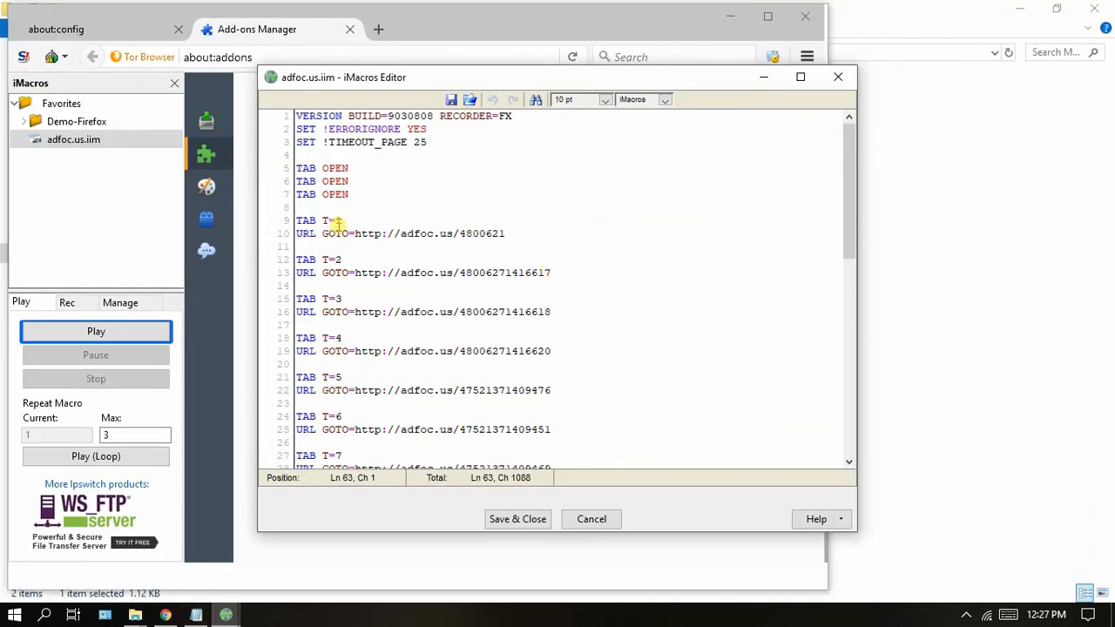
# Step: Switch to the Notepad notes and add the line "need to make links from websites" below "now need to stop update auto"
pyautogui.click(196, 615)
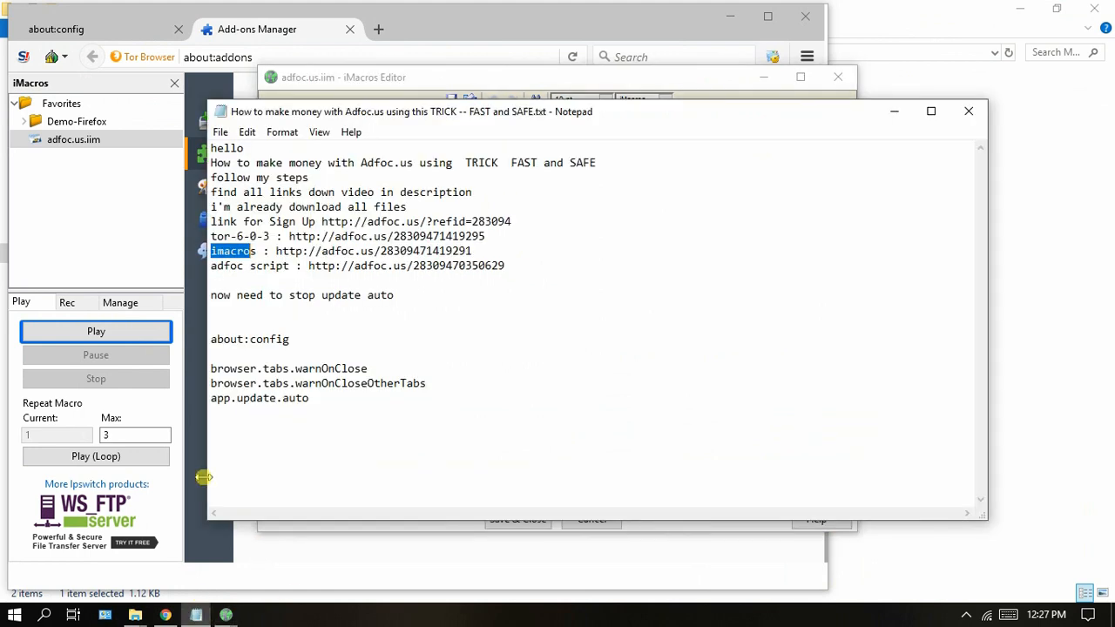
pyautogui.click(318, 349)
pyautogui.click(396, 296)
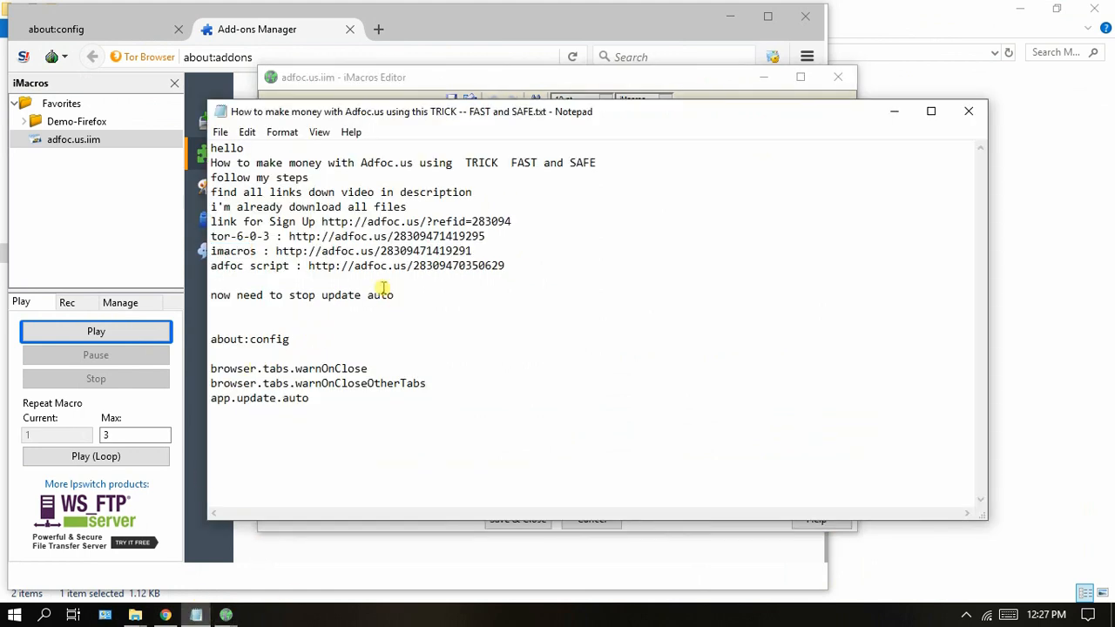
pyautogui.press('Return')
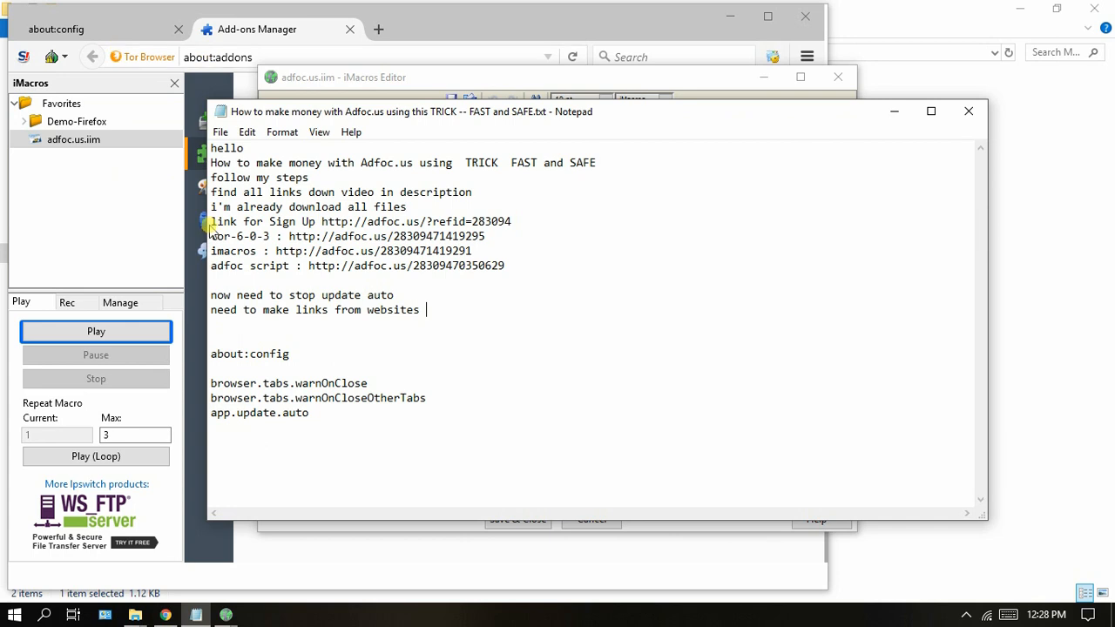
pyautogui.click(246, 33)
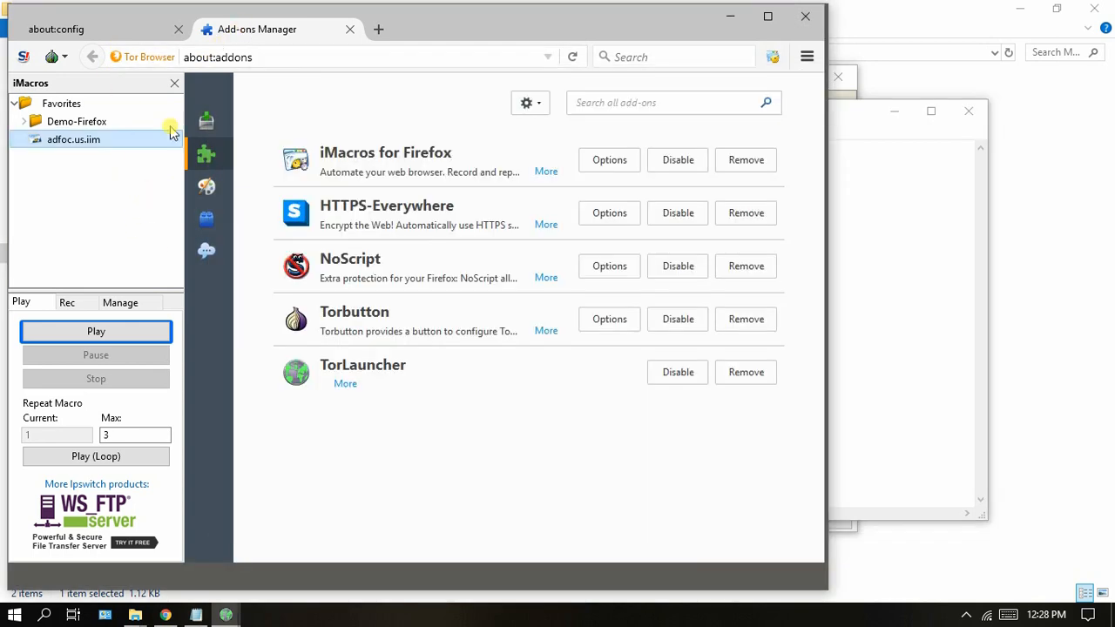
pyautogui.rightClick(80, 140)
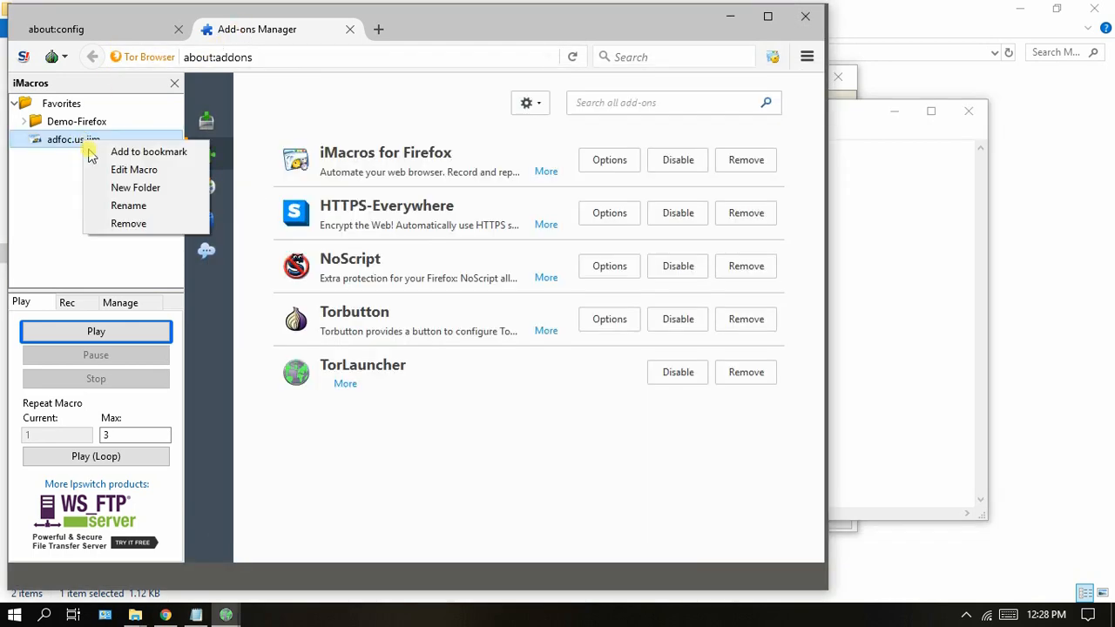
pyautogui.click(224, 613)
pyautogui.click(290, 532)
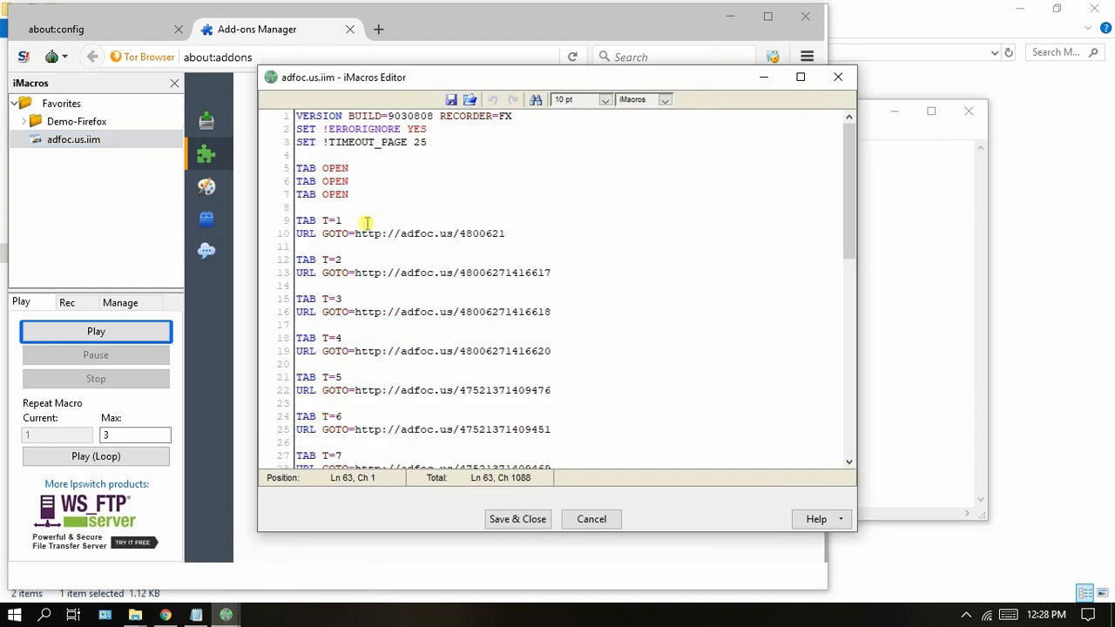
pyautogui.moveTo(356, 230); pyautogui.dragTo(504, 230)
pyautogui.hotkey('ctrl', 'v')
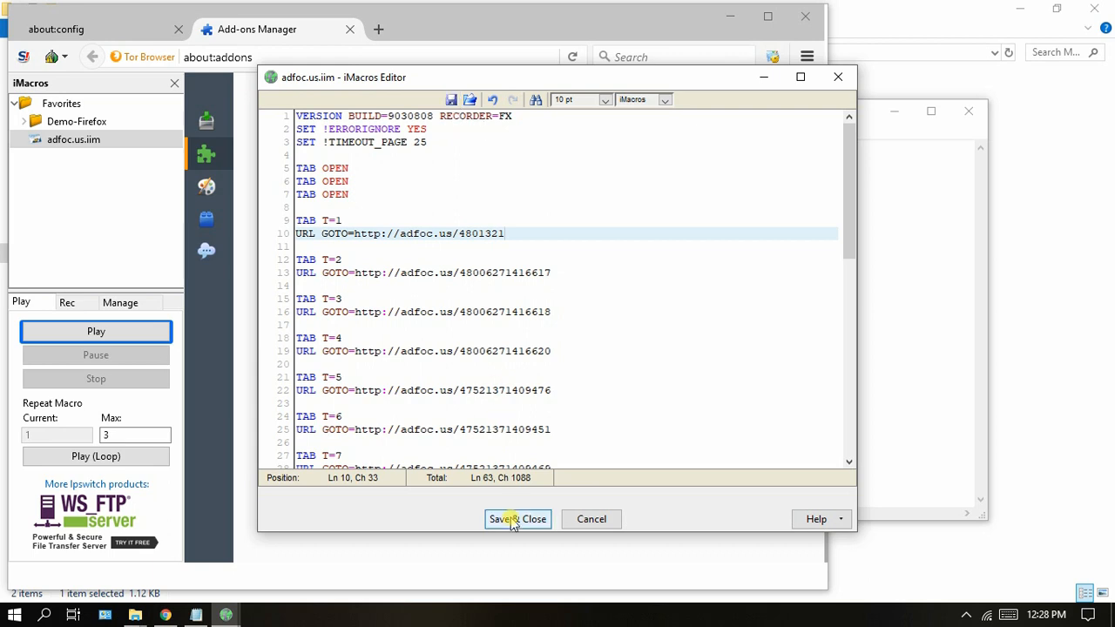
pyautogui.click(590, 520)
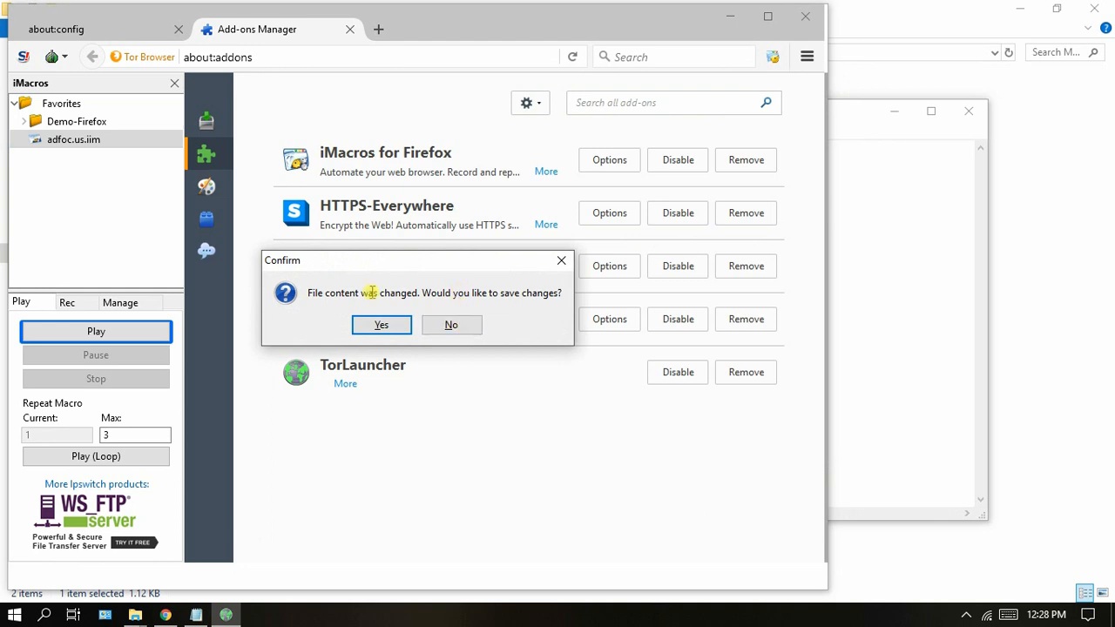
pyautogui.click(449, 324)
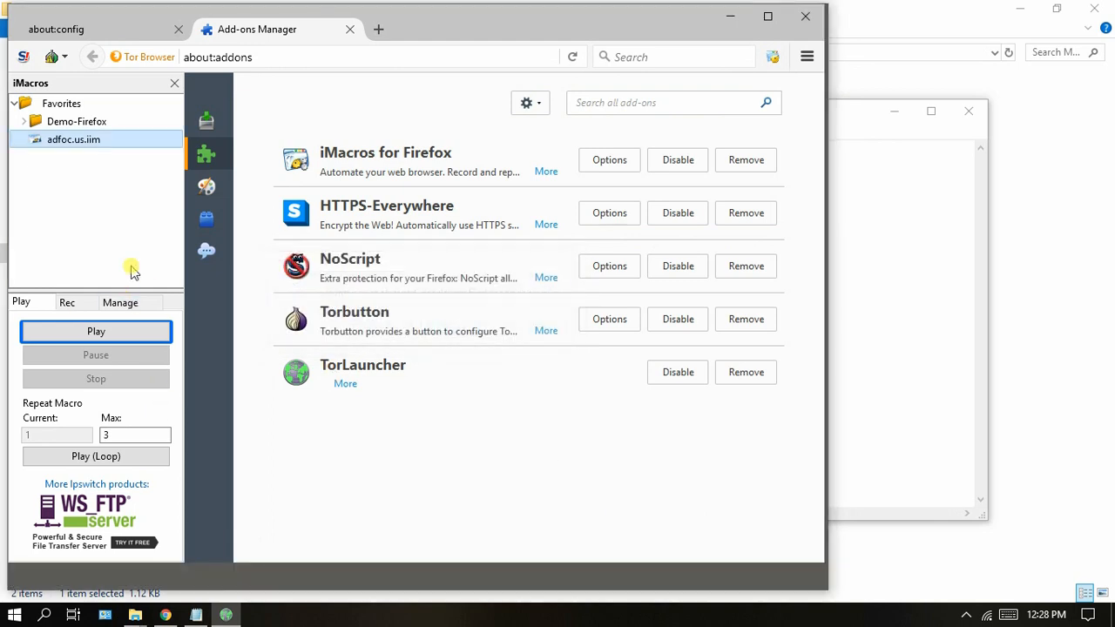
# Step: Set the maximum number of macro repeats to 500, start looped playback of adfoc.us.iim and stop it
pyautogui.doubleClick(130, 435)
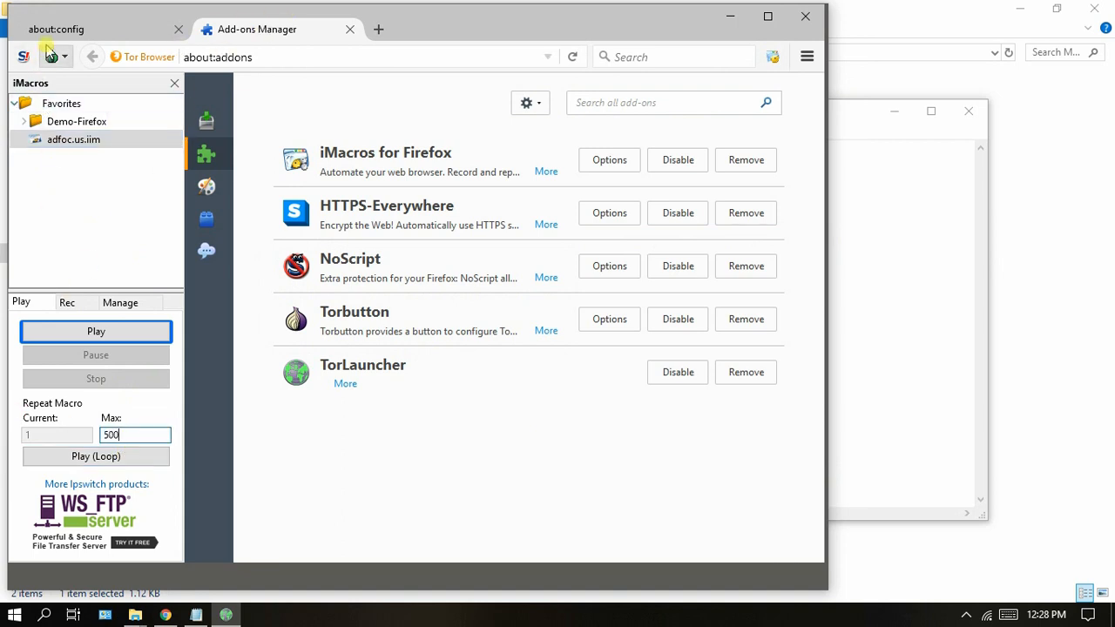
pyautogui.click(108, 455)
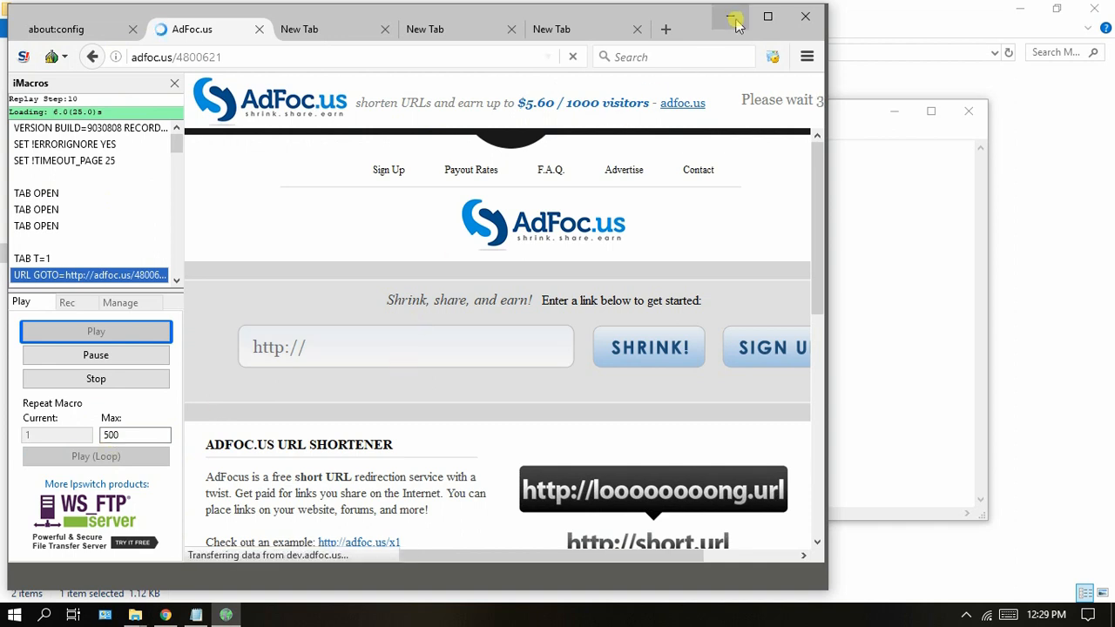
pyautogui.click(122, 378)
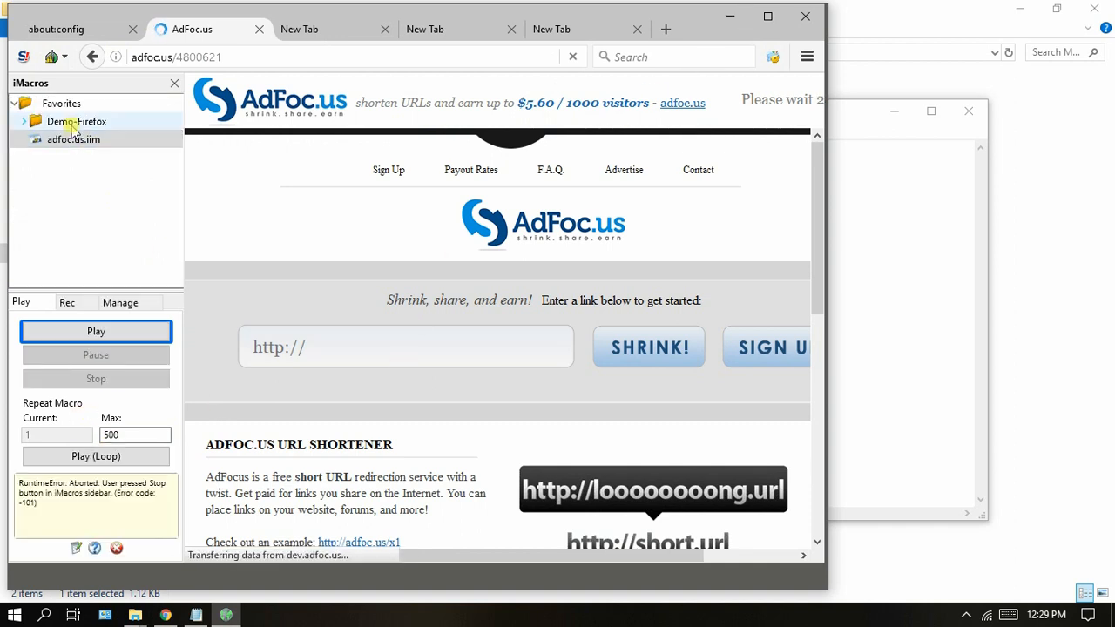
pyautogui.rightClick(74, 141)
pyautogui.click(122, 171)
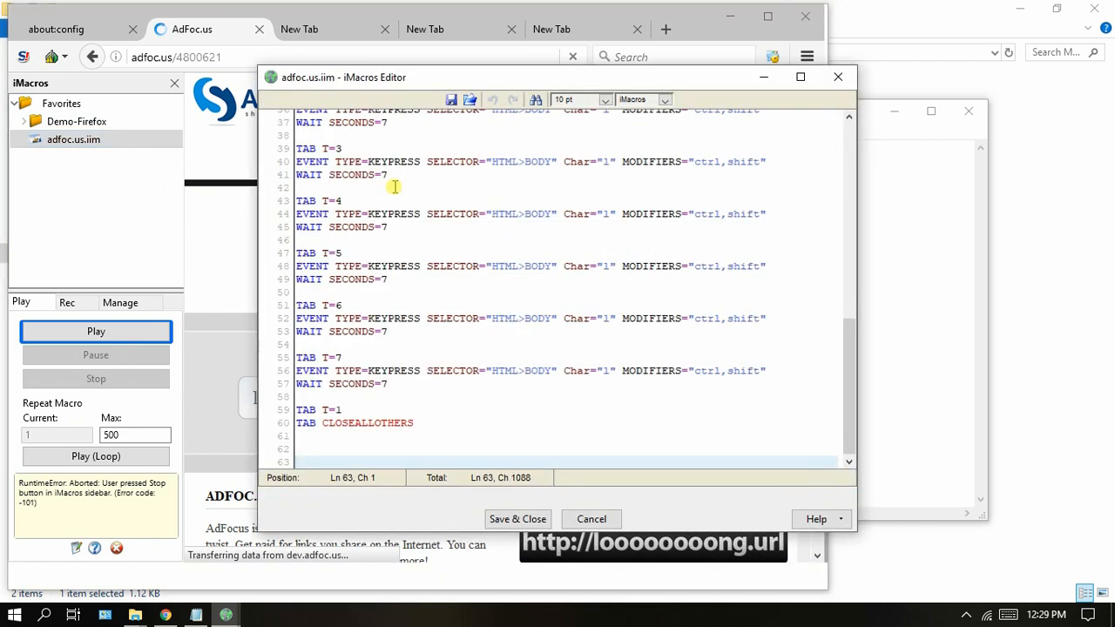
pyautogui.scroll(12, 427, 195)
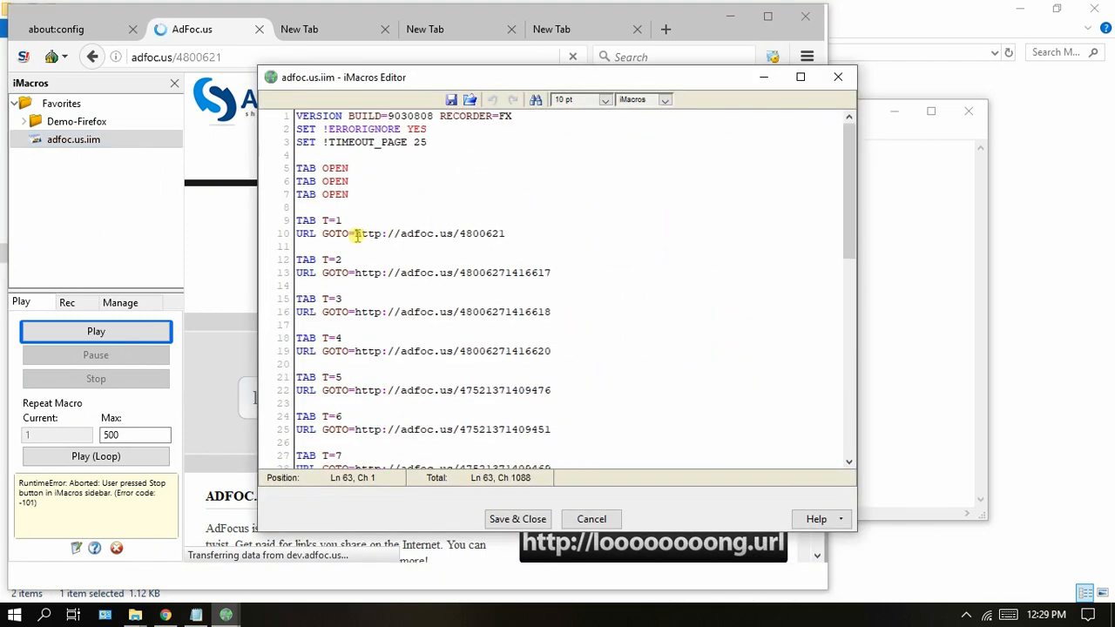
pyautogui.moveTo(357, 235); pyautogui.dragTo(514, 240)
pyautogui.write('http://adfoc.us/4801321')
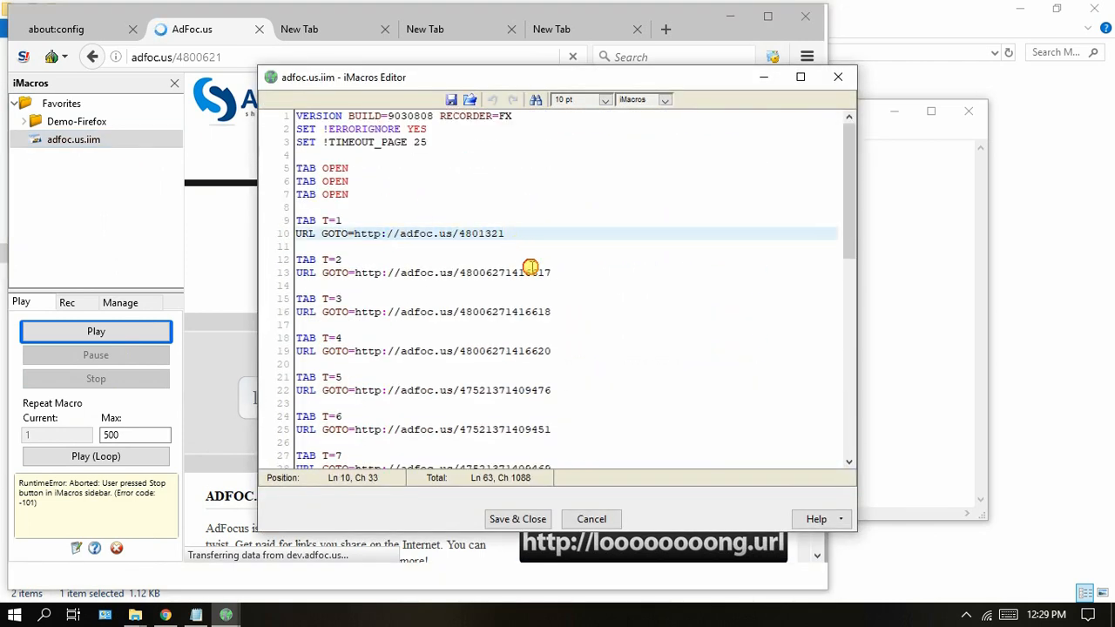
pyautogui.moveTo(550, 272); pyautogui.dragTo(369, 266)
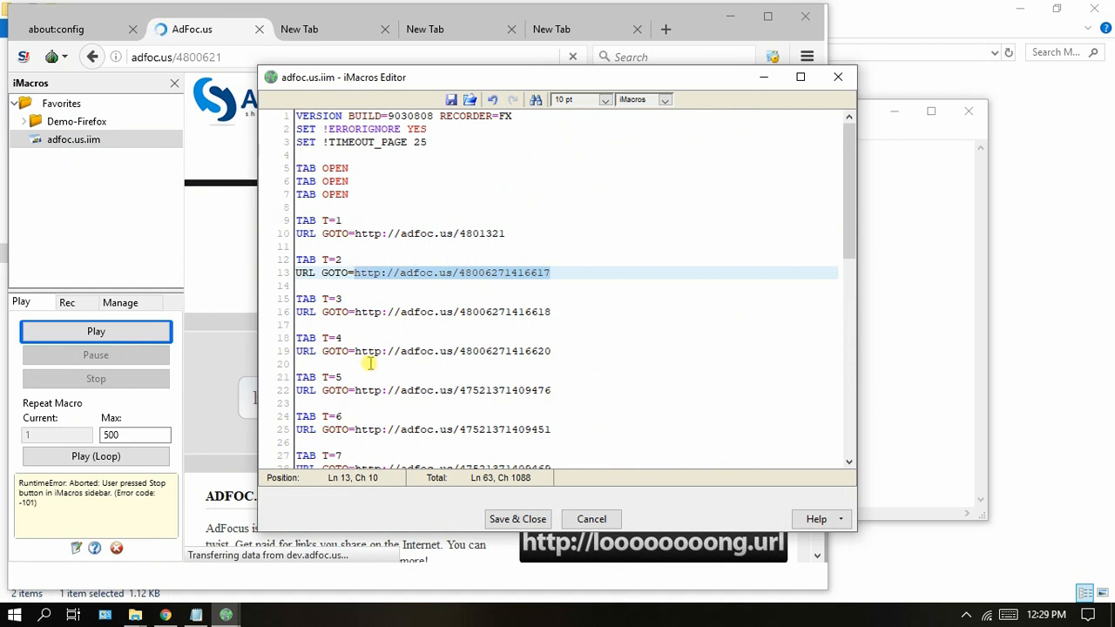
pyautogui.write('http://adfoc.us/4801321')
pyautogui.hotkey('alt', 'Tab')
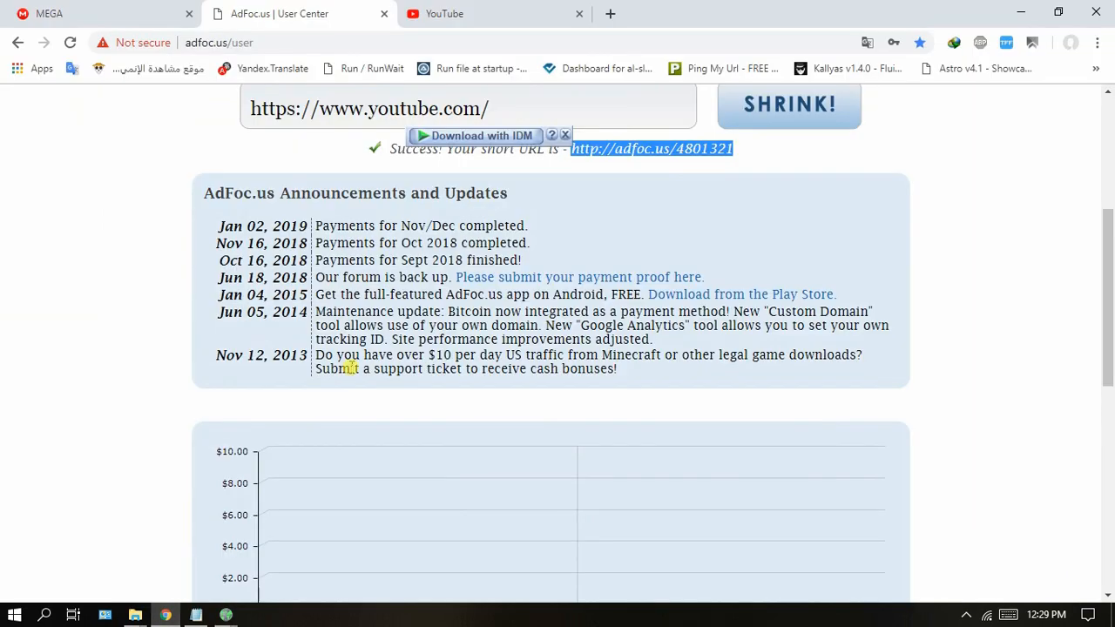
pyautogui.moveTo(226, 615)
pyautogui.click(314, 491)
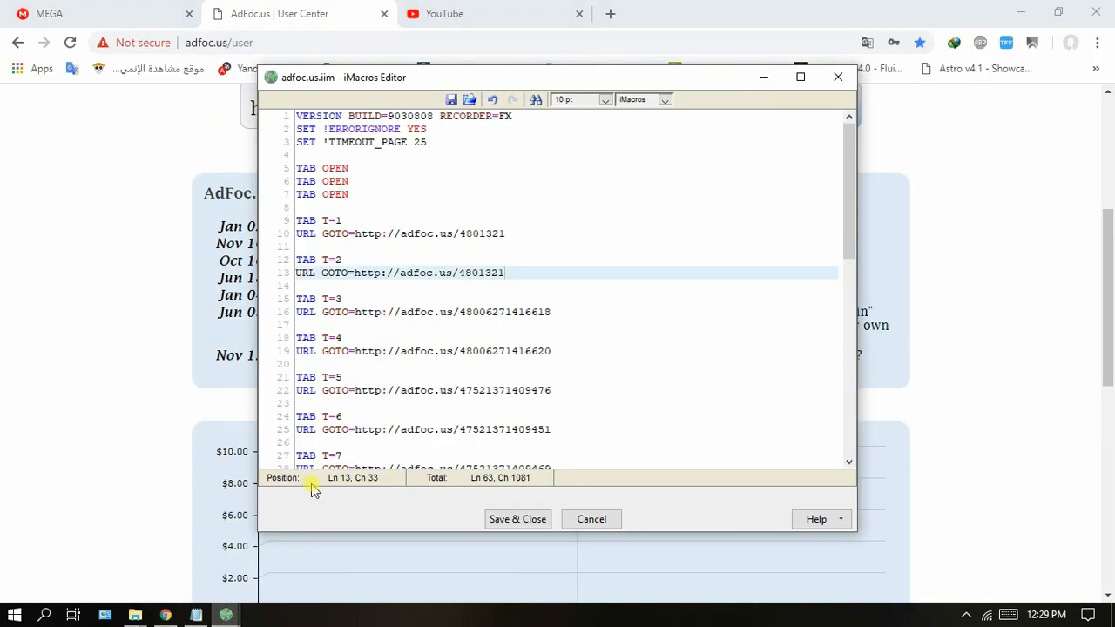
pyautogui.click(512, 520)
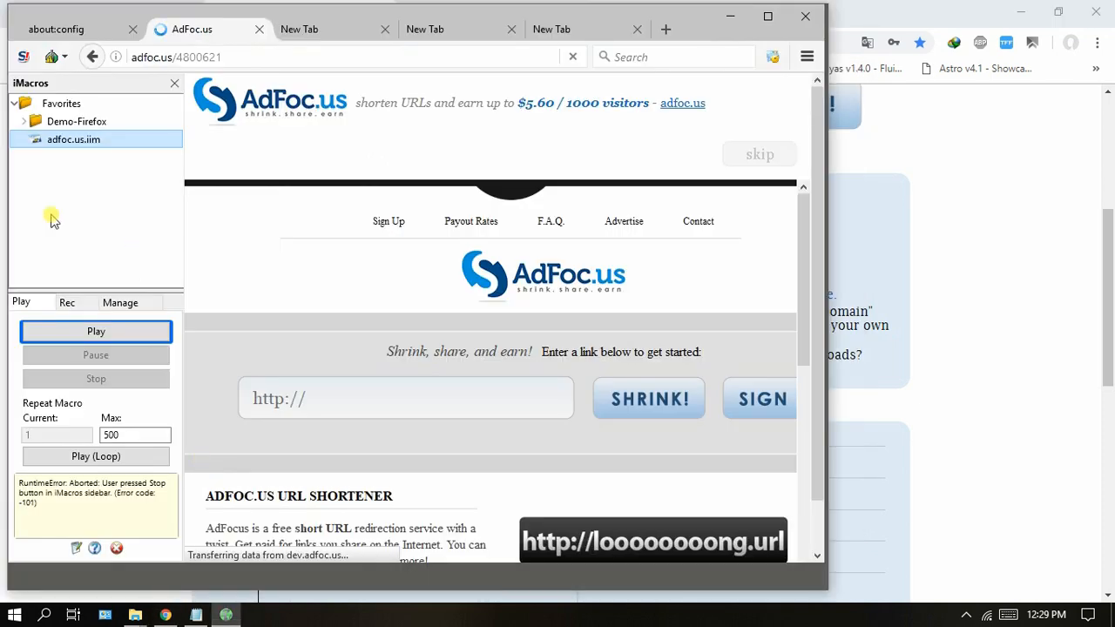
# Step: Close all leftover tabs, keeping only a new blank one, and play the adfoc.us.iim macro in a loop
pyautogui.click(103, 331)
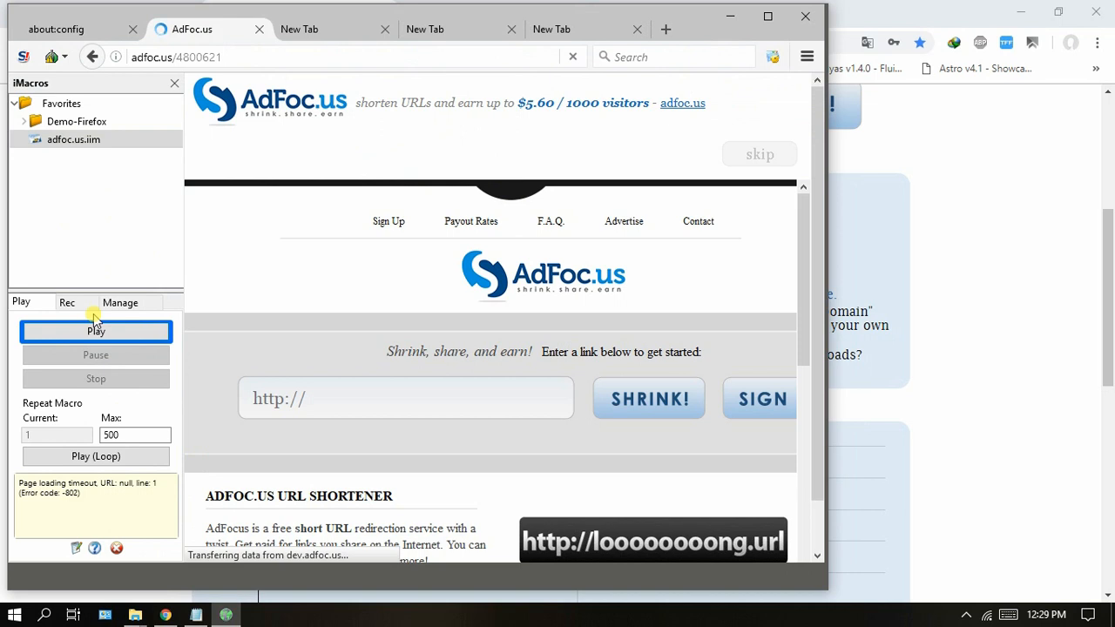
pyautogui.click(383, 35)
pyautogui.click(480, 29)
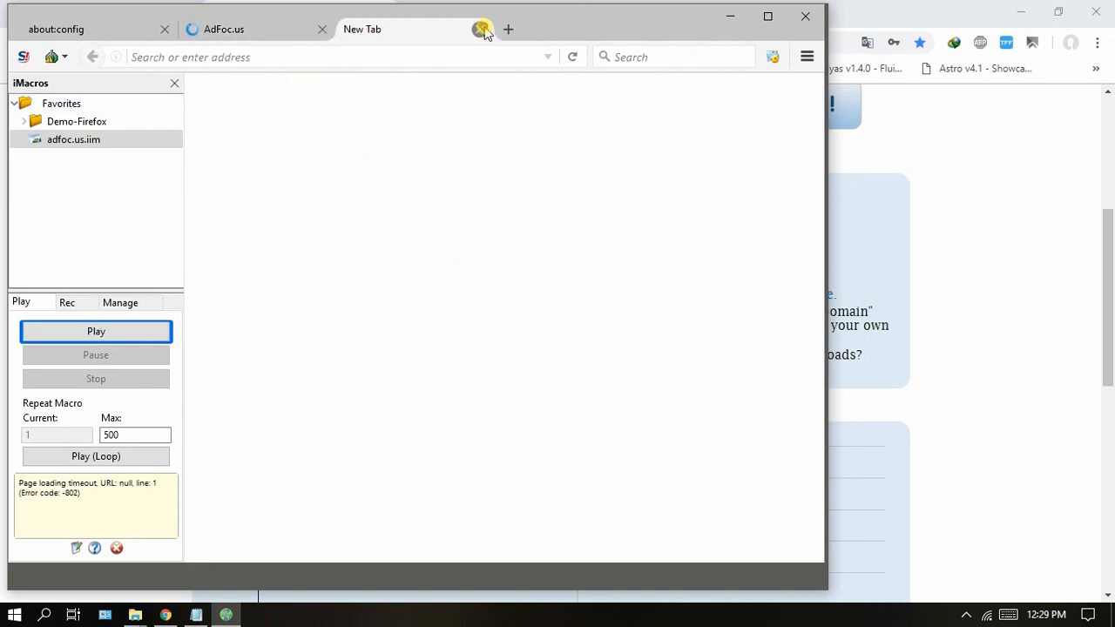
pyautogui.click(480, 29)
pyautogui.click(349, 29)
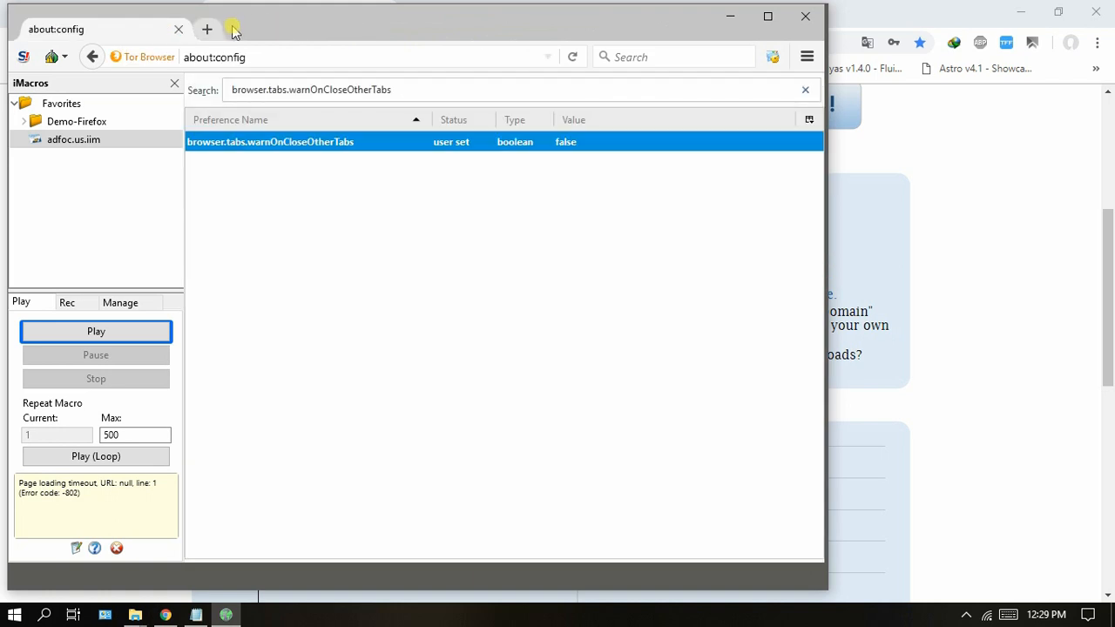
pyautogui.click(179, 30)
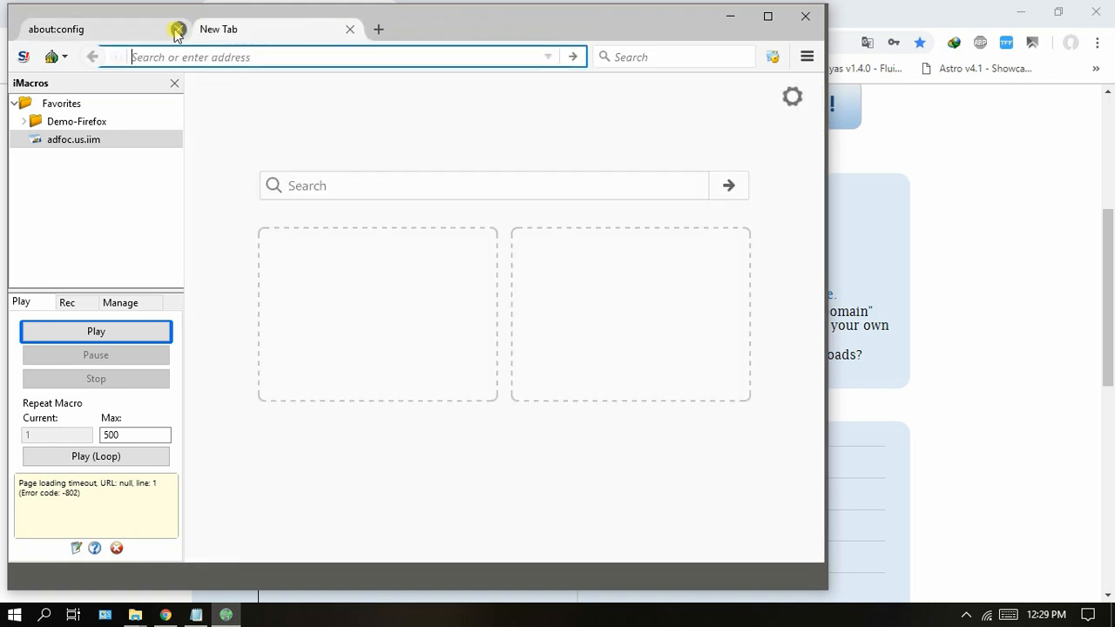
pyautogui.click(119, 457)
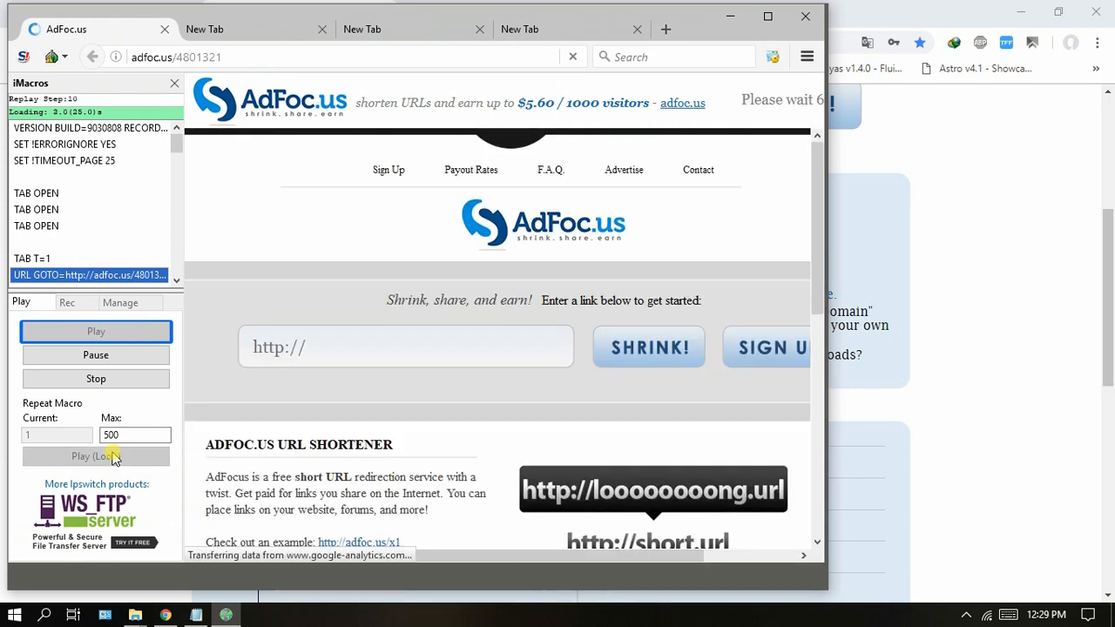
# Step: Switch to Chrome, reload the AdFoc.us user center and check the views and earnings of the short link under My Links
pyautogui.click(965, 331)
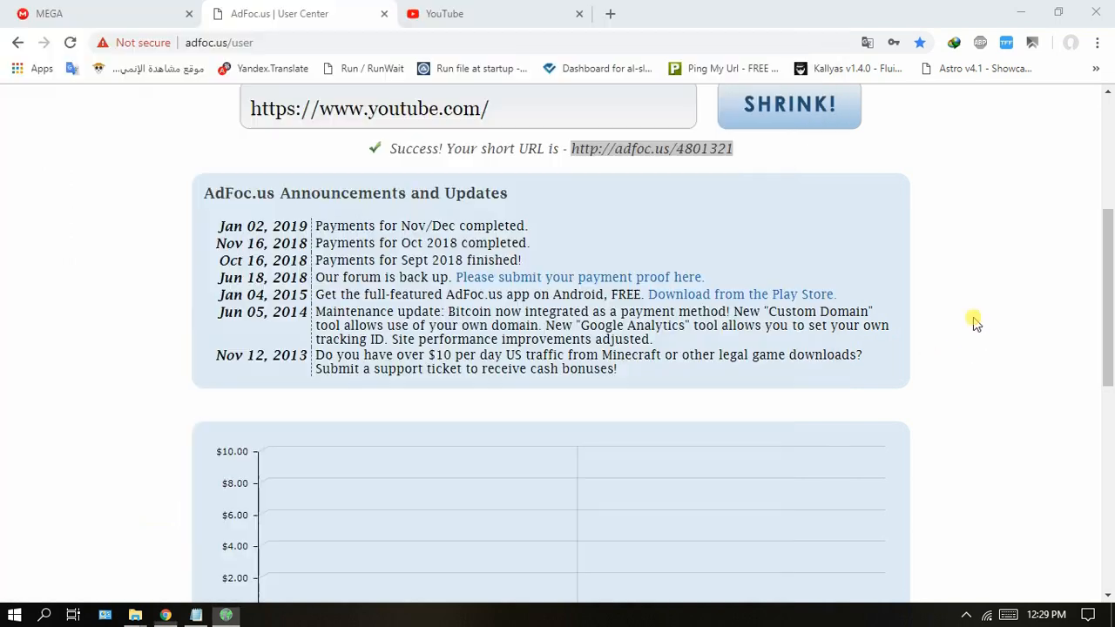
pyautogui.scroll(4, 331, 233)
pyautogui.click(70, 41)
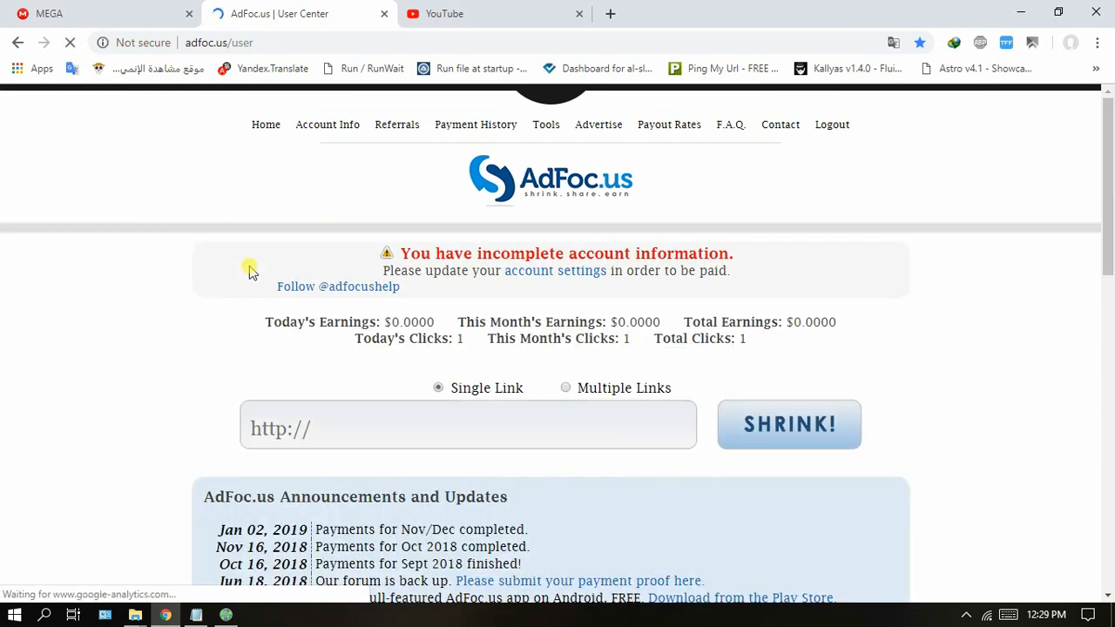
pyautogui.scroll(-12, 251, 263)
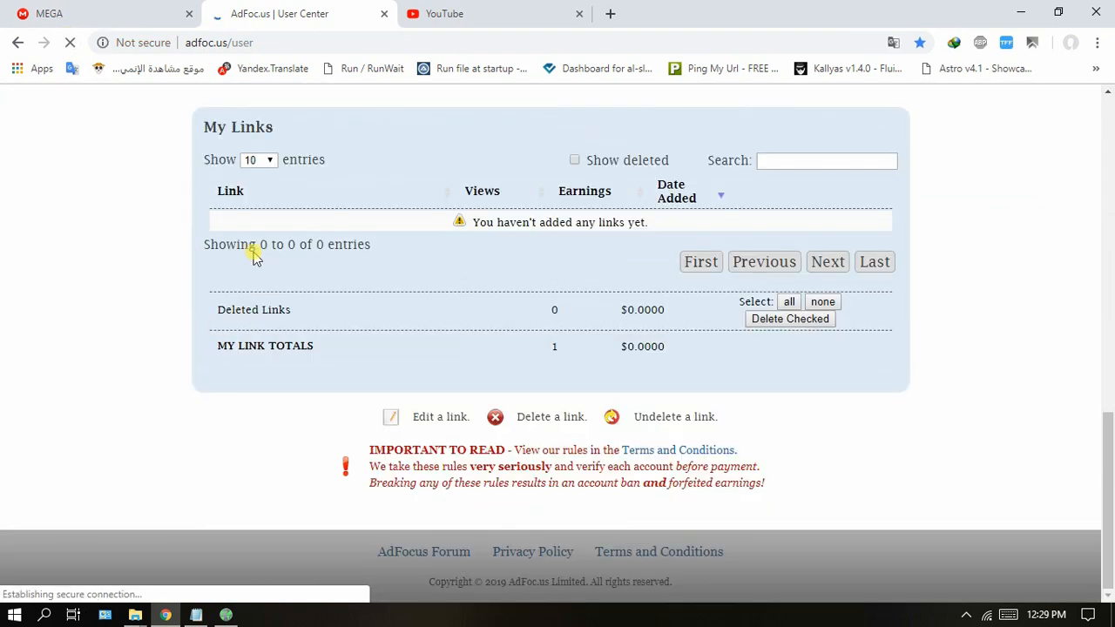
pyautogui.scroll(11, 253, 247)
pyautogui.scroll(-11, 252, 249)
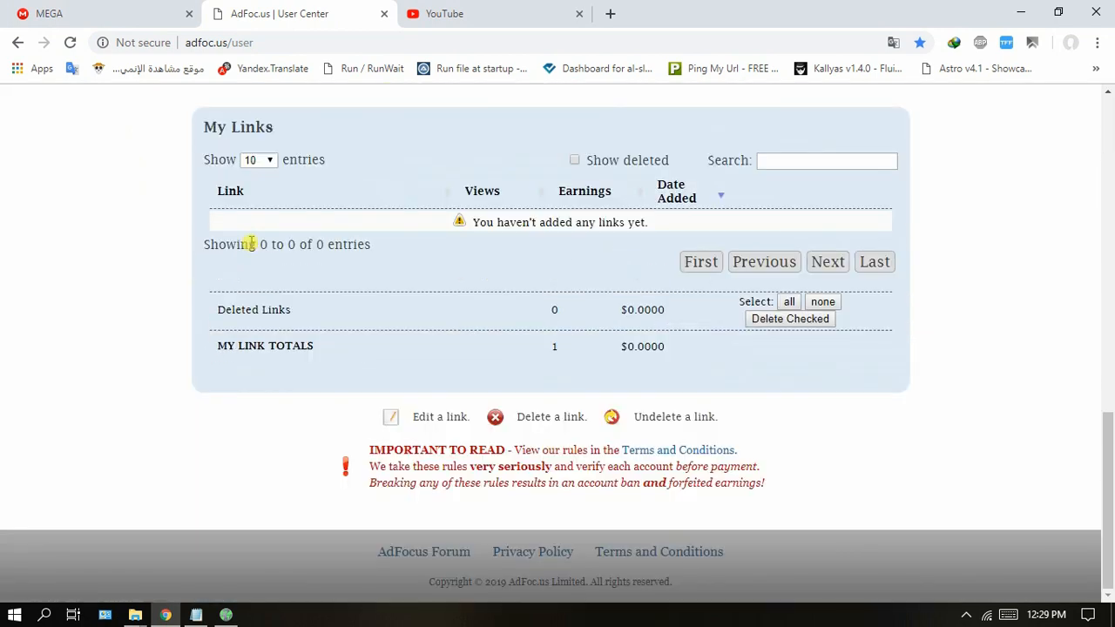
pyautogui.click(70, 42)
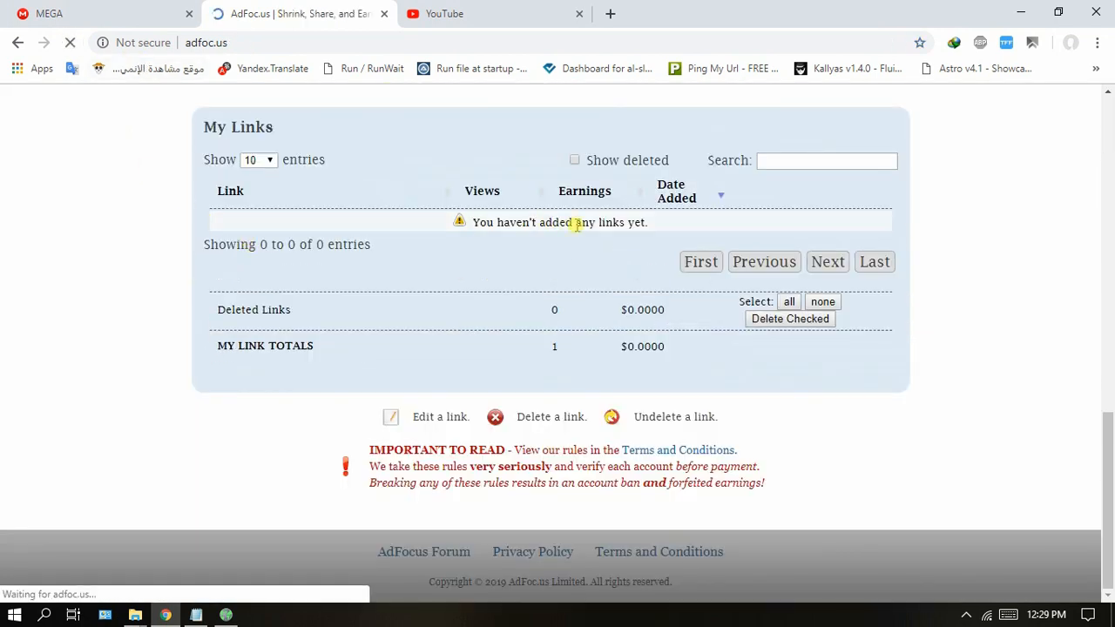
pyautogui.scroll(-12, 391, 261)
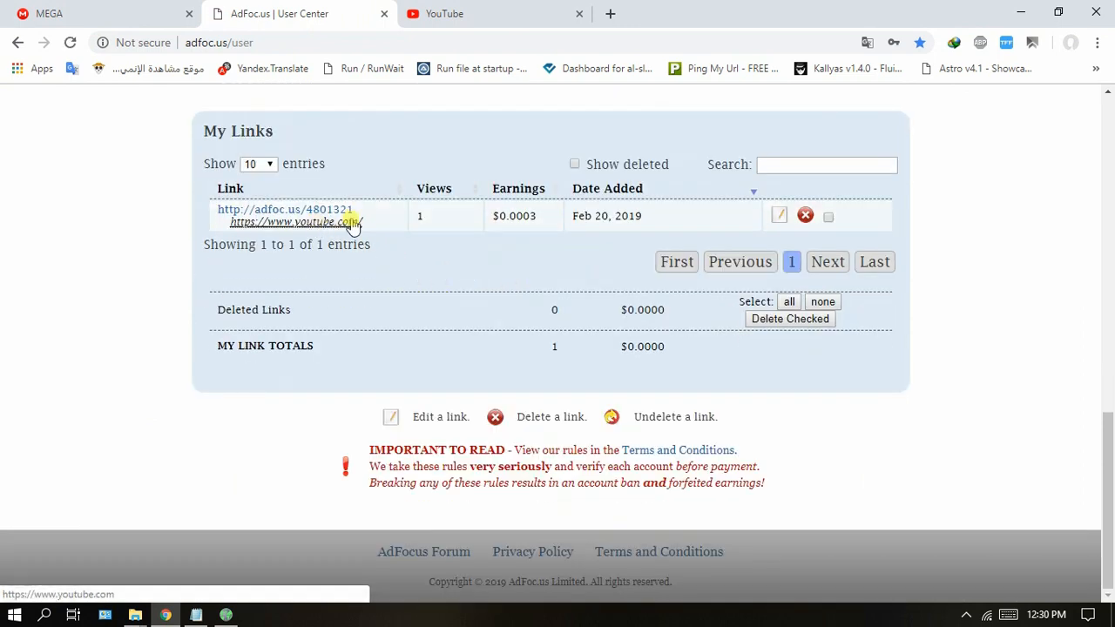
# Step: Reload the AdFoc.us user center once more and recheck the short link's views and earnings under My Links
pyautogui.moveTo(500, 215); pyautogui.dragTo(540, 217)
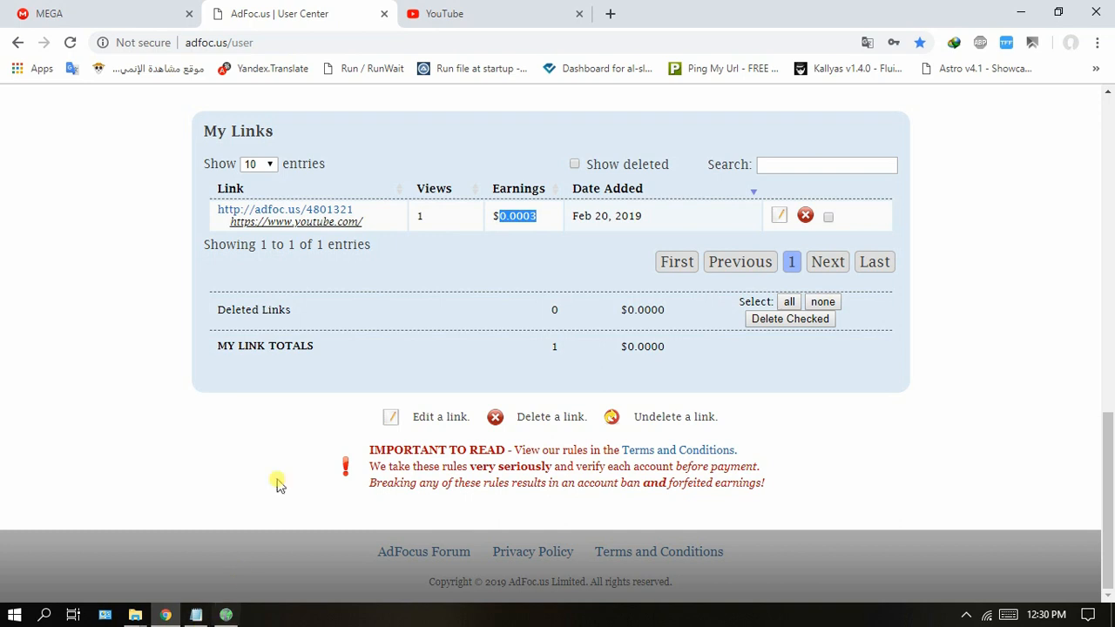
pyautogui.scroll(10, 340, 398)
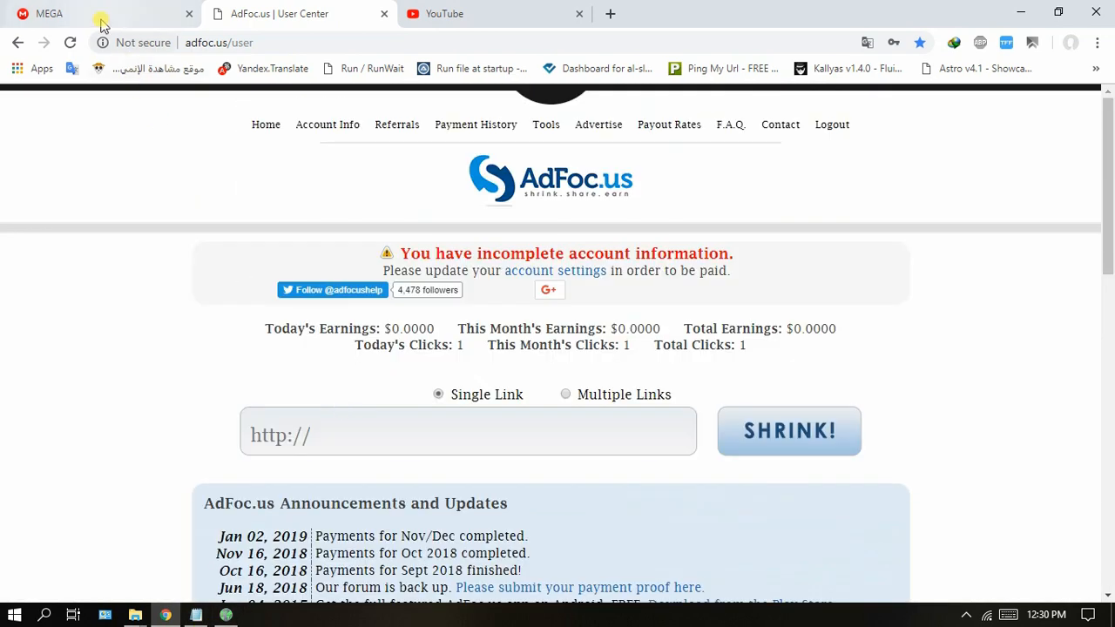
pyautogui.click(69, 43)
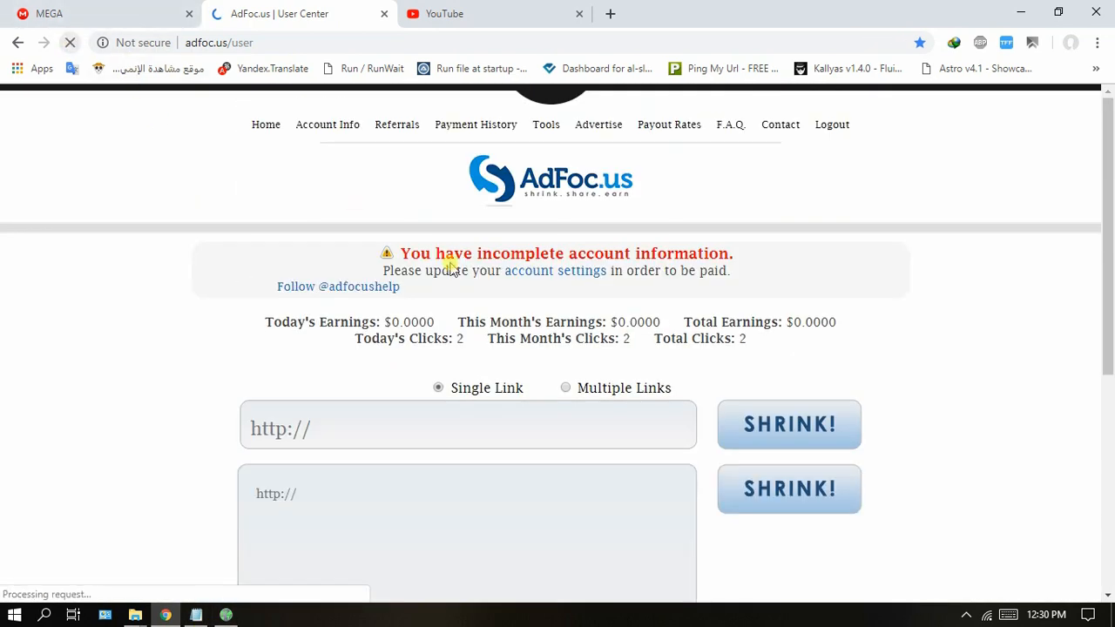
pyautogui.scroll(-4, 457, 344)
pyautogui.scroll(-8, 463, 323)
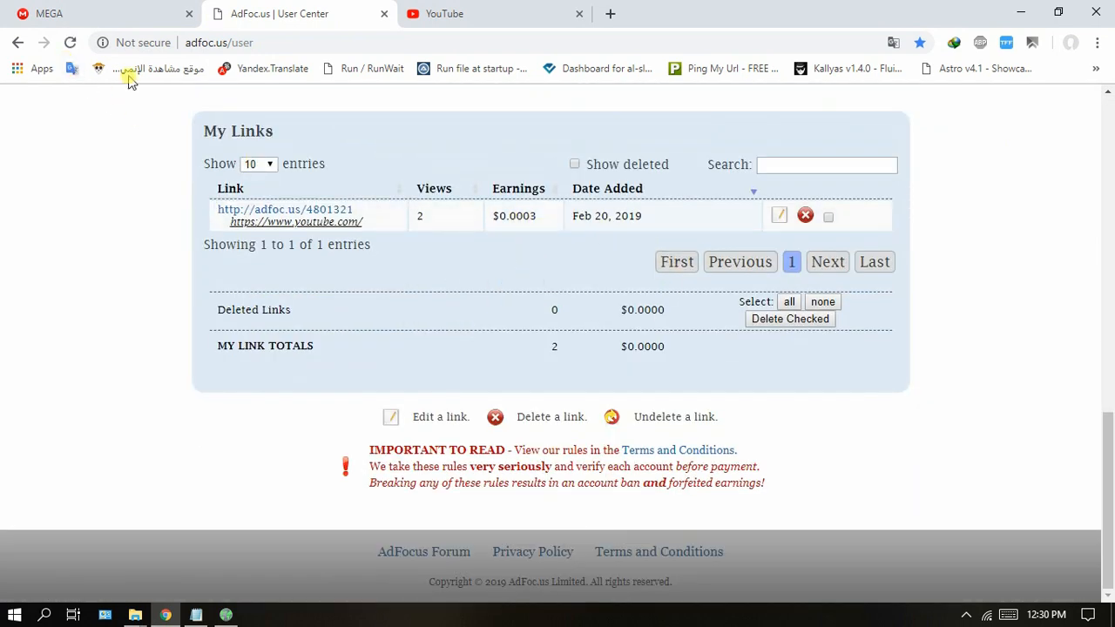
# Step: Switch to Tor Browser and stop the looped playback of the adfoc.us.iim macro
pyautogui.click(224, 613)
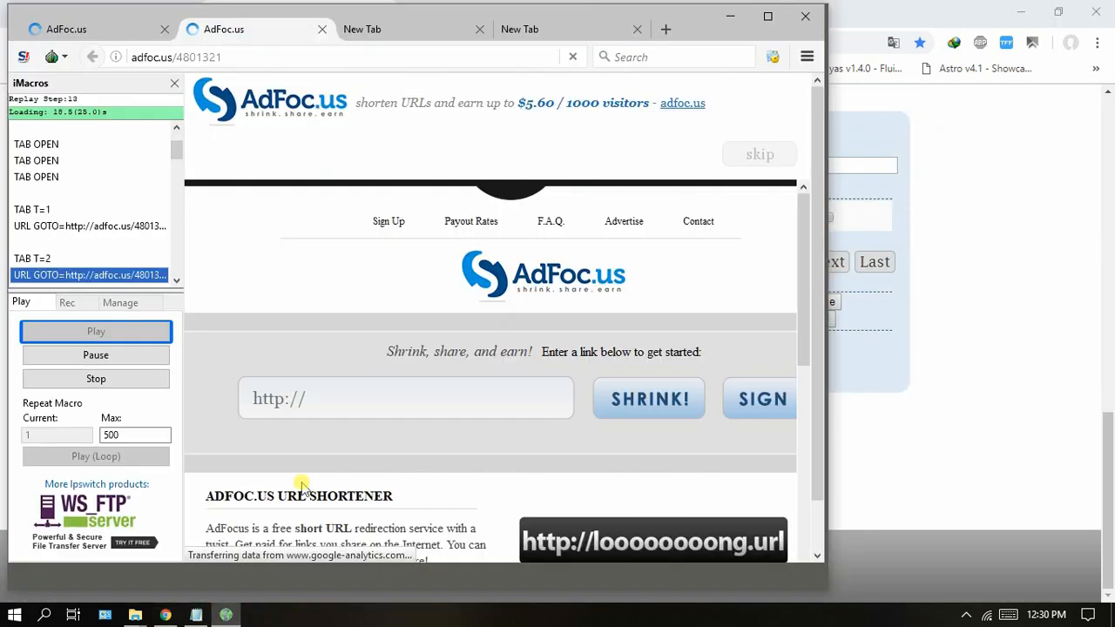
pyautogui.click(95, 378)
# Step: Switch to Notepad and save the notes file How to make money with Adfoc.us using this TRICK -- FAST and SAFE.txt
pyautogui.click(196, 615)
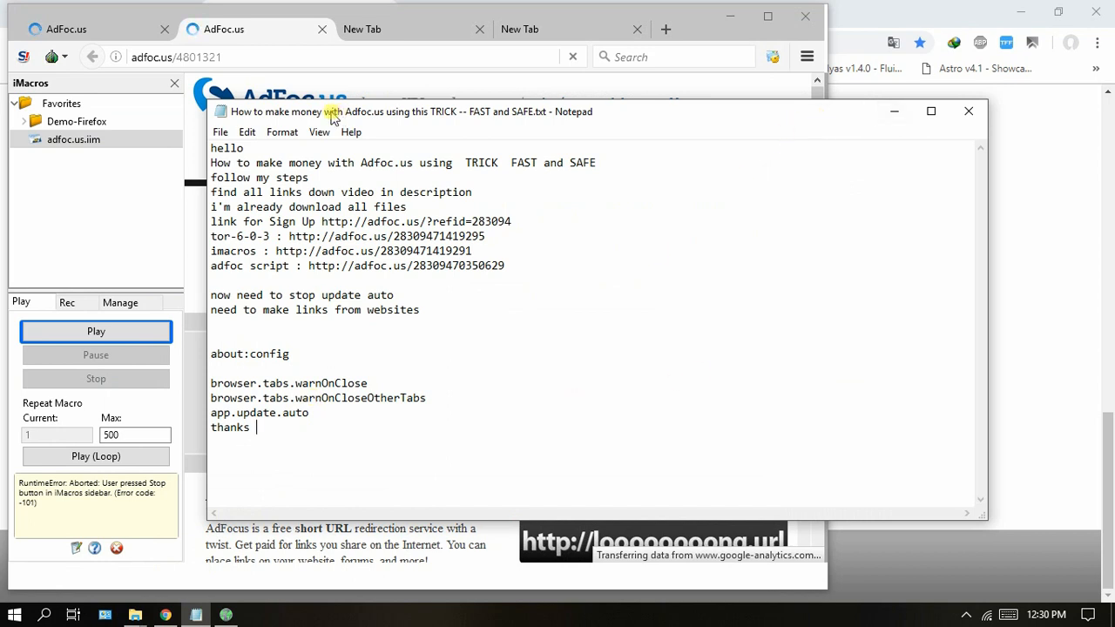
pyautogui.click(221, 131)
pyautogui.click(251, 183)
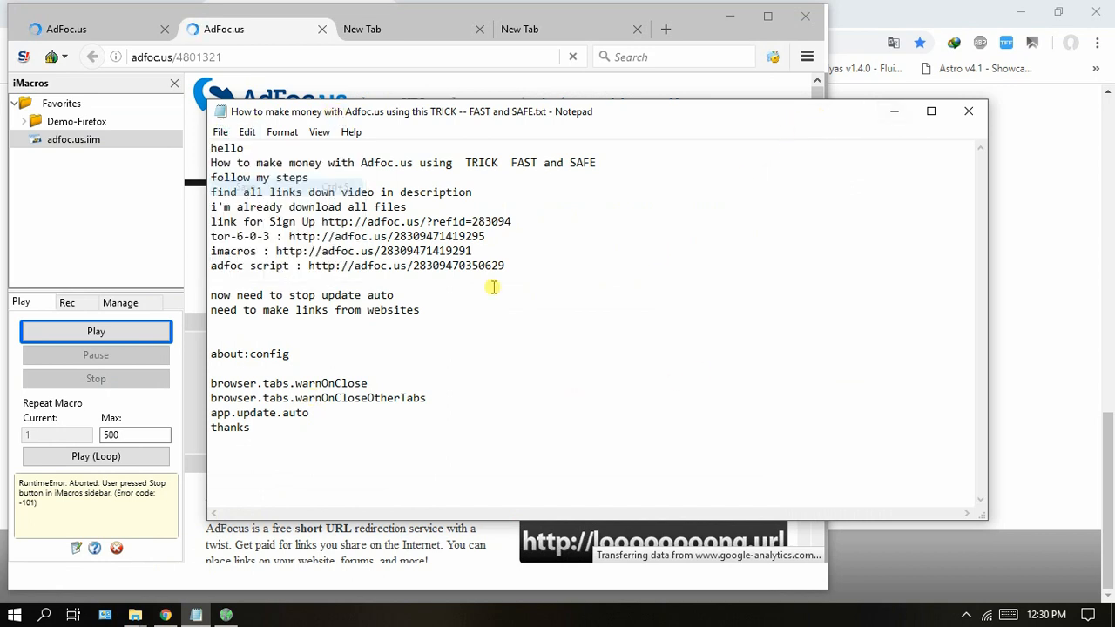
pyautogui.click(966, 615)
pyautogui.click(964, 525)
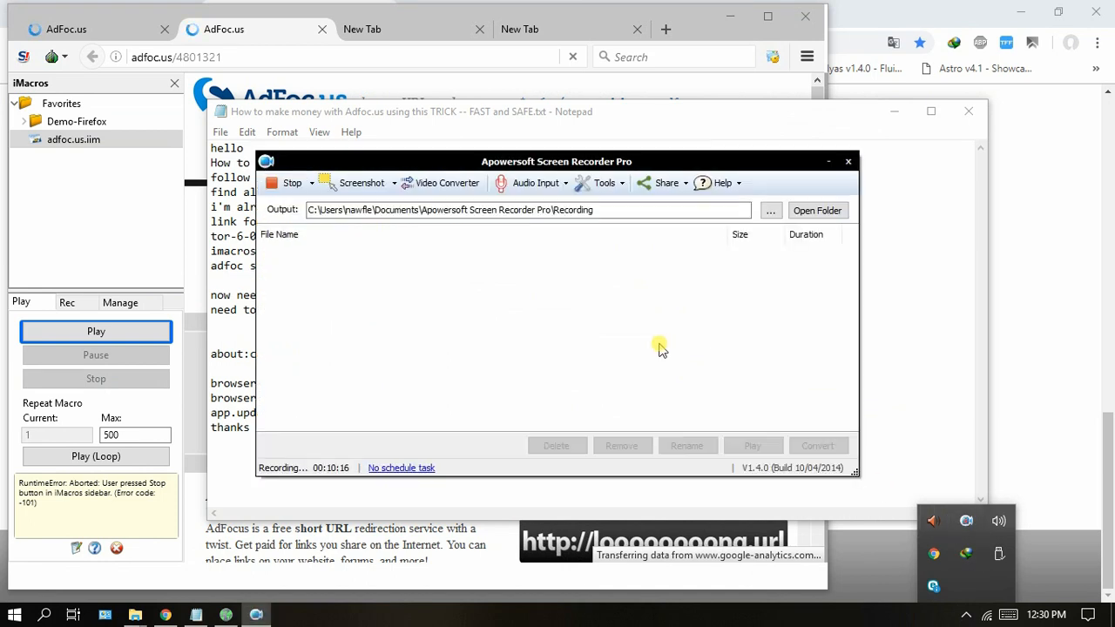